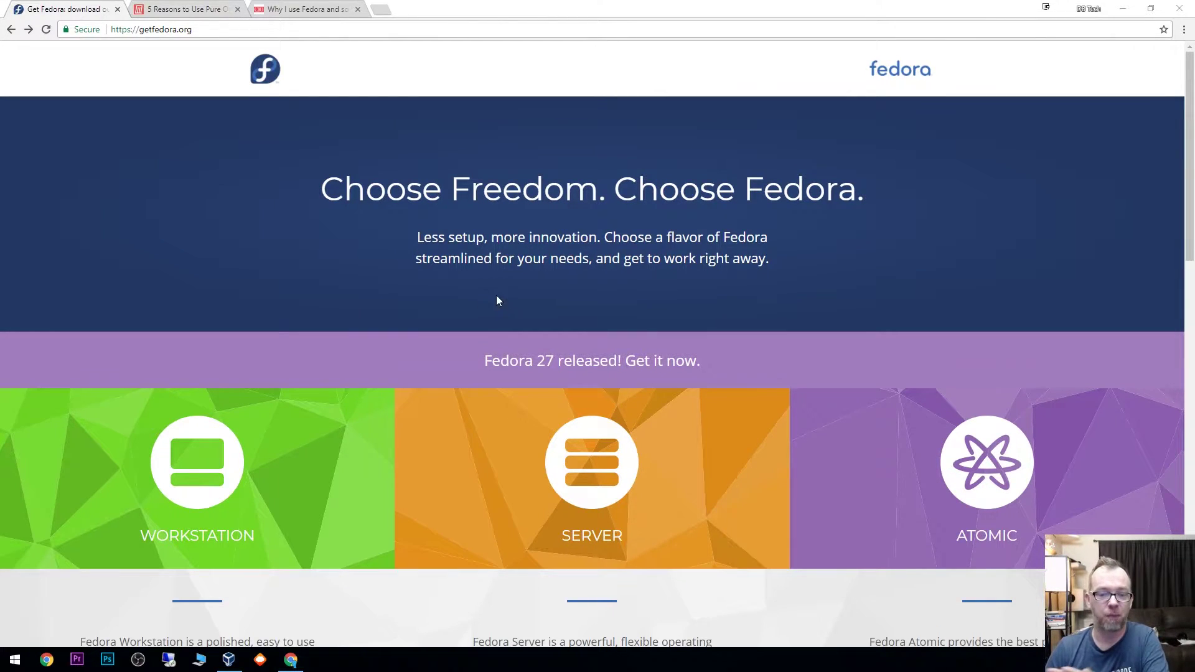
Step: Go from the getfedora.org home page to the Fedora 27 Workstation download page
{"action": "scroll", "coordinate": [496, 295], "scroll_direction": "down", "scroll_amount": 4}
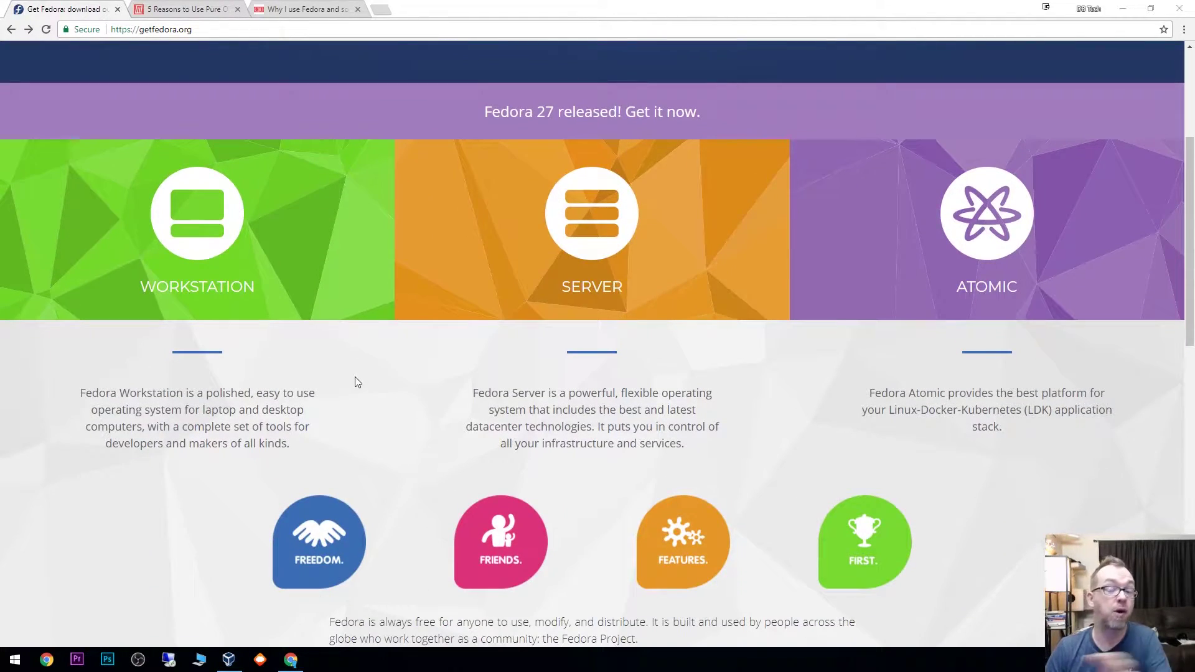
{"action": "mouse_move", "coordinate": [212, 242]}
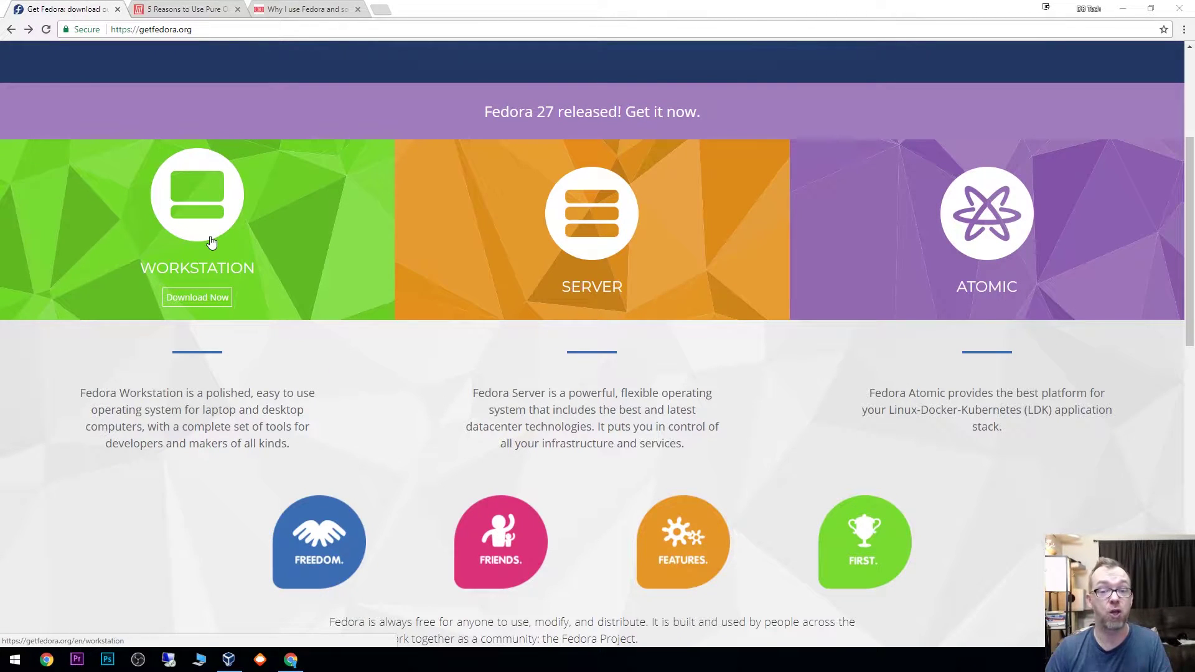
{"action": "mouse_move", "coordinate": [552, 222]}
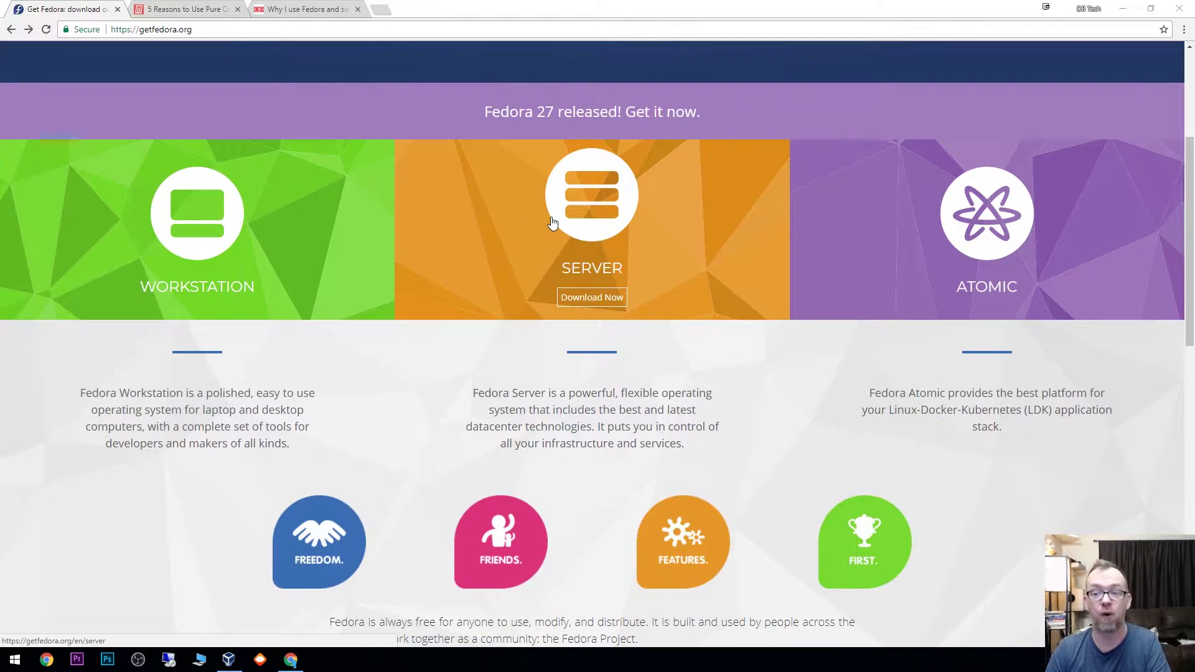
{"action": "mouse_move", "coordinate": [975, 319]}
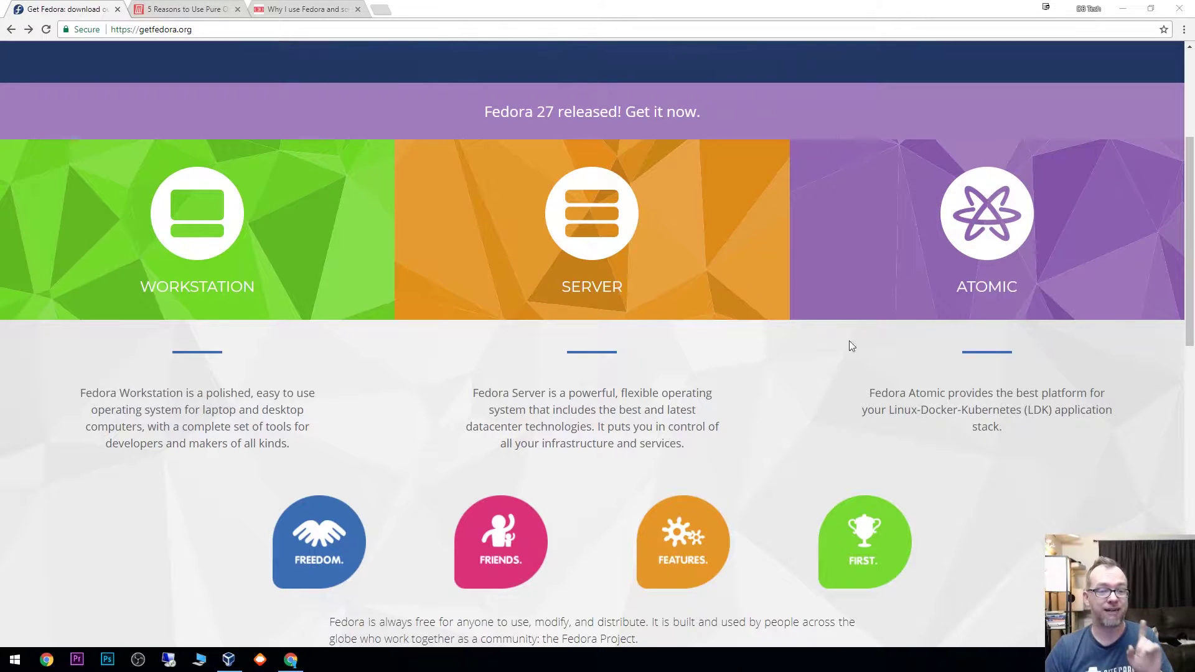
{"action": "mouse_move", "coordinate": [310, 281]}
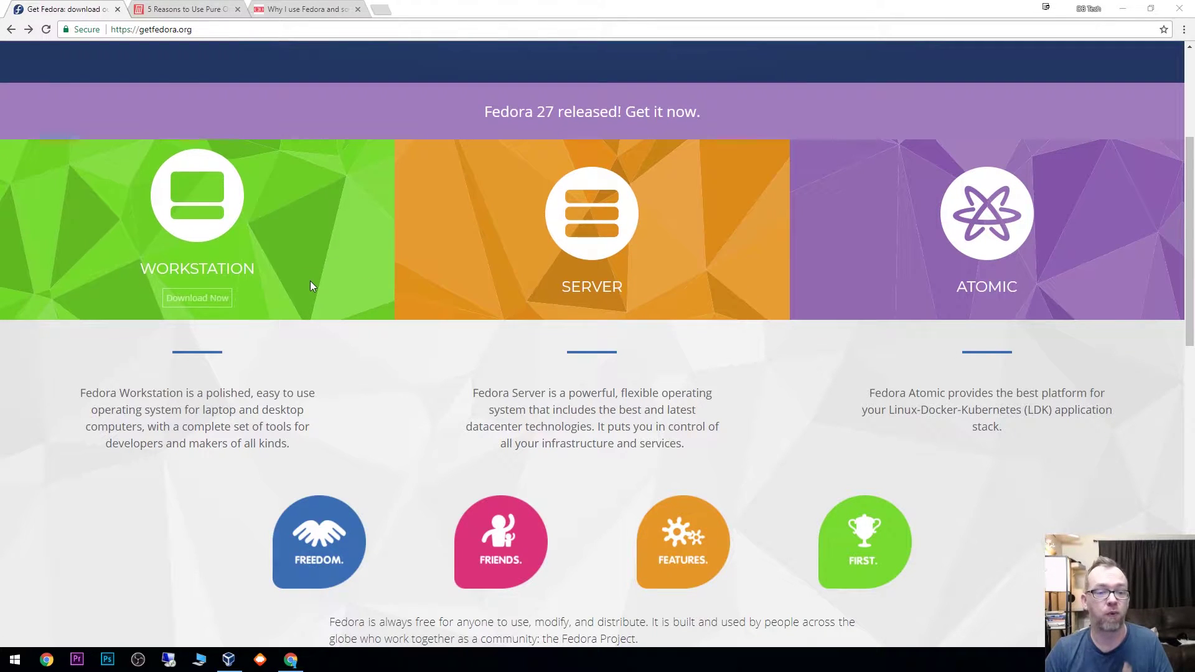
{"action": "left_click", "coordinate": [210, 299]}
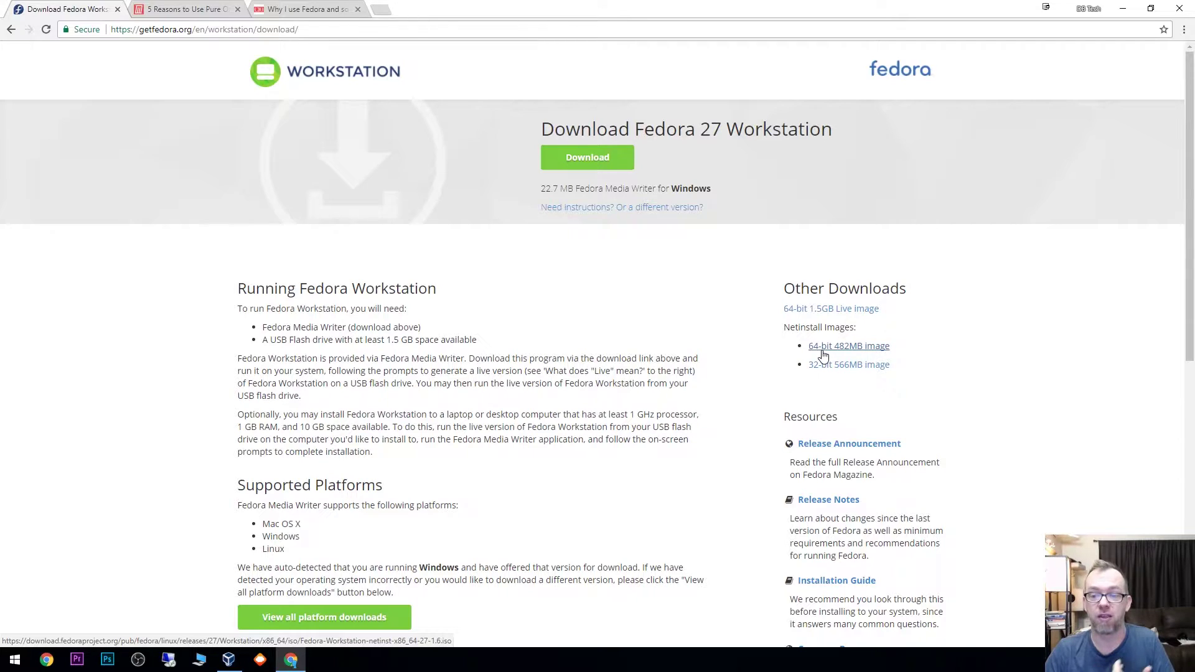
Step: Start the 64-bit 482MB netinstall download, then cancel it and close the download shelf
{"action": "left_click", "coordinate": [823, 349]}
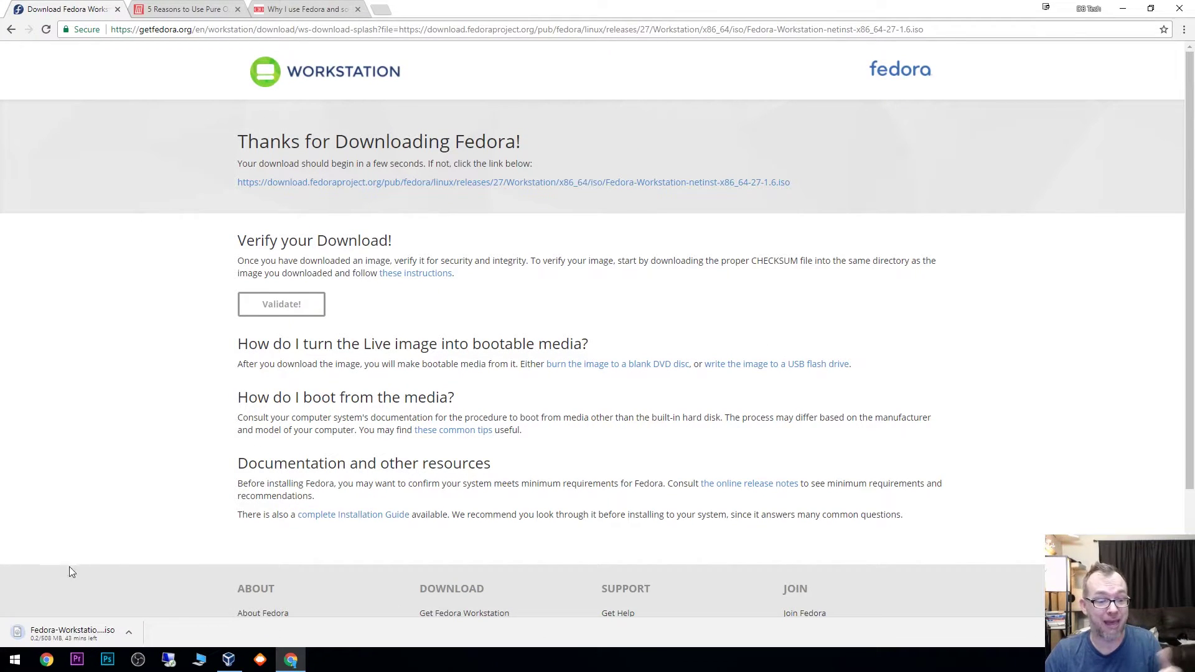
{"action": "right_click", "coordinate": [76, 633]}
{"action": "left_click", "coordinate": [101, 624]}
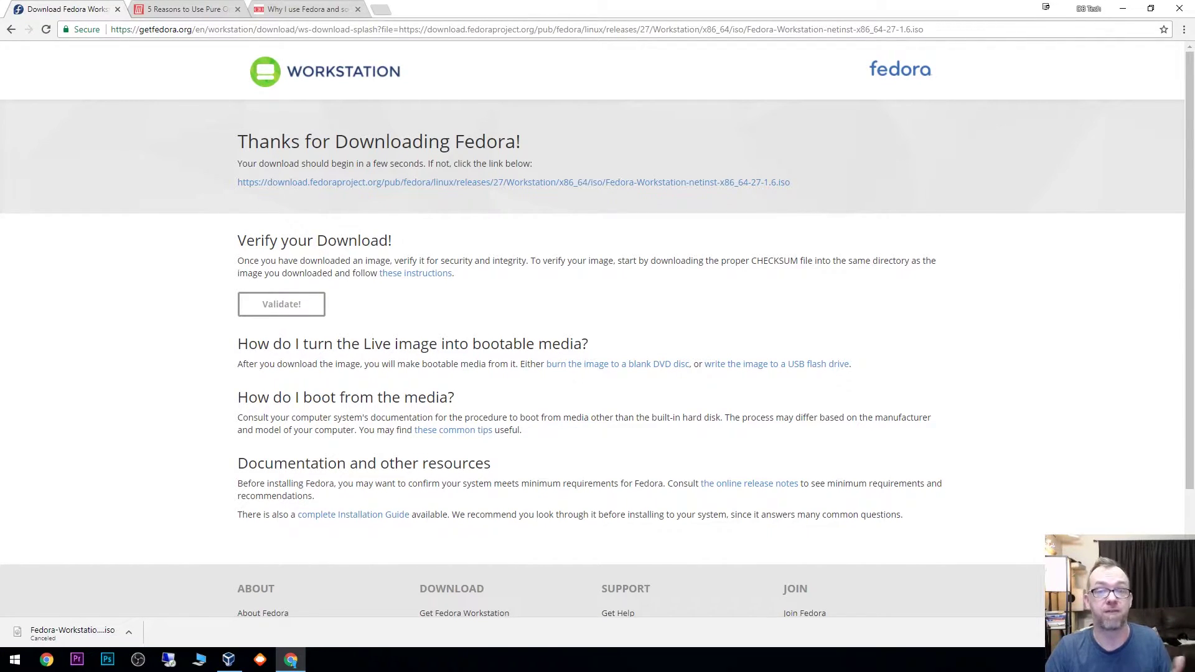
{"action": "left_click", "coordinate": [1184, 633]}
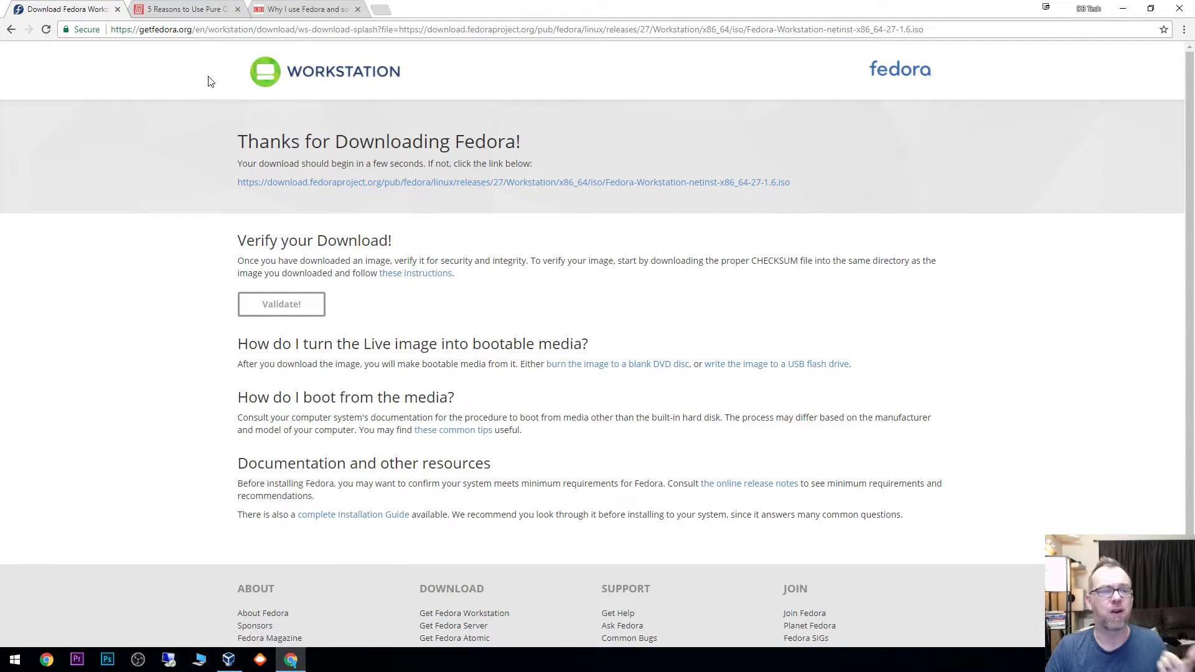
Step: Read the MakeUseOf article, then scroll through the CIO 'Why I use Fedora' article
{"action": "left_click", "coordinate": [184, 17]}
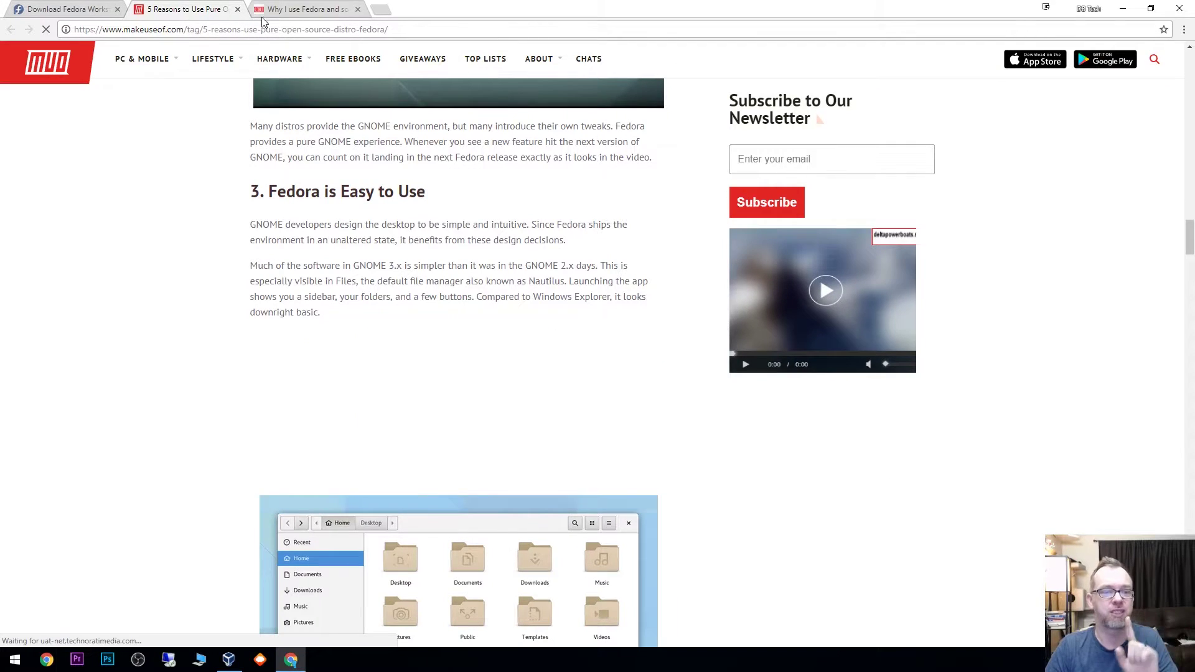
{"action": "left_click", "coordinate": [284, 13]}
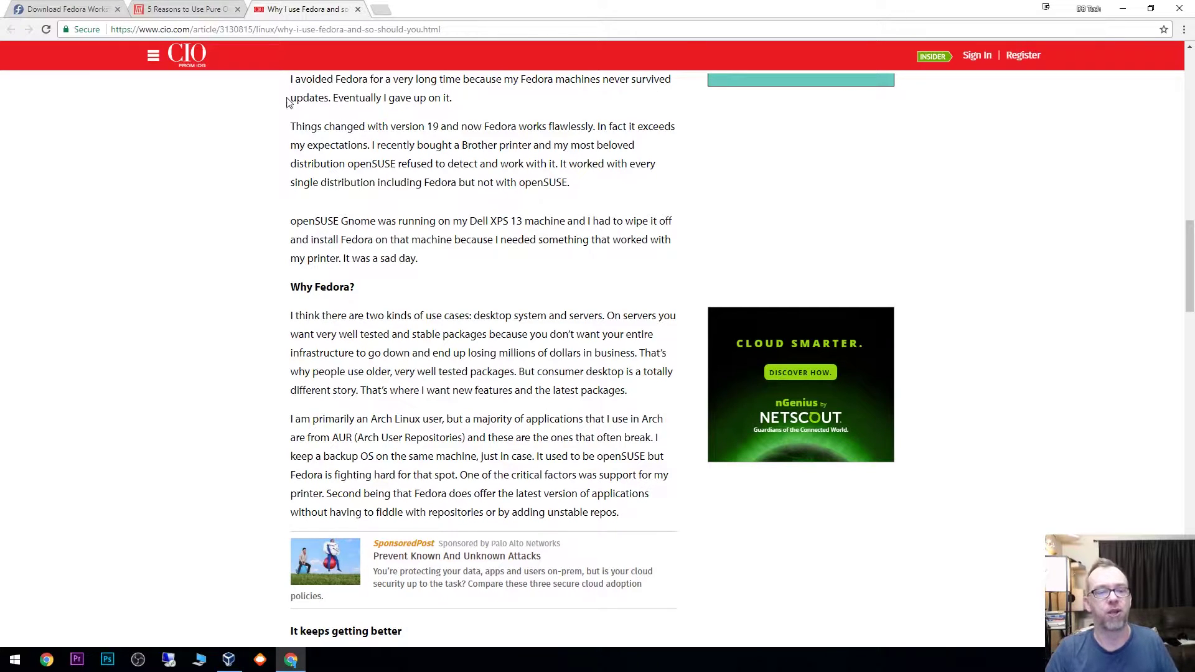
{"action": "scroll", "coordinate": [321, 283], "scroll_direction": "down", "scroll_amount": 3}
{"action": "scroll", "coordinate": [268, 280], "scroll_direction": "down", "scroll_amount": 3}
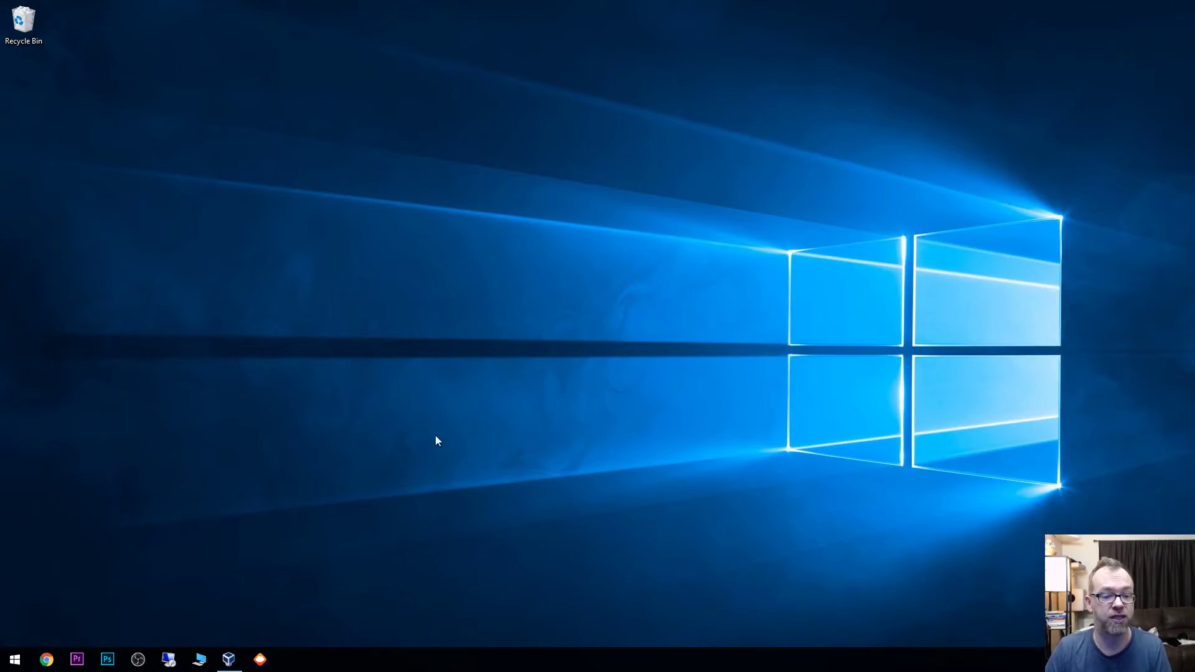
Step: Start a new VM named Fedora with type Linux and version Fedora (64-bit)
{"action": "left_click", "coordinate": [228, 659]}
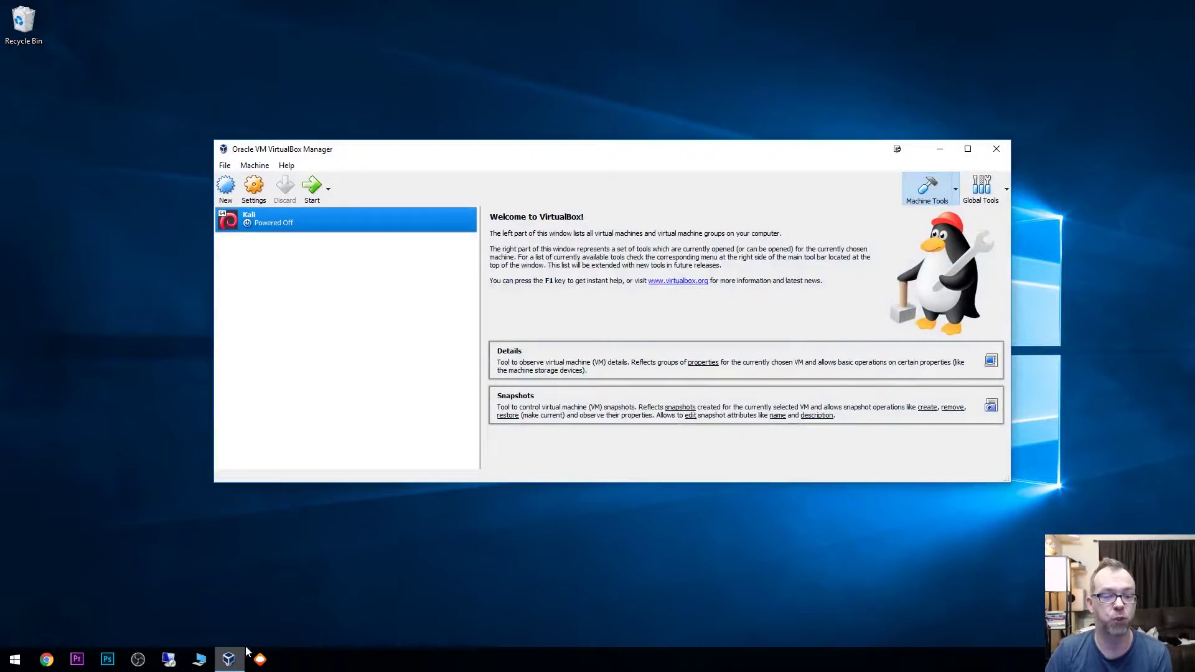
{"action": "left_click", "coordinate": [225, 187]}
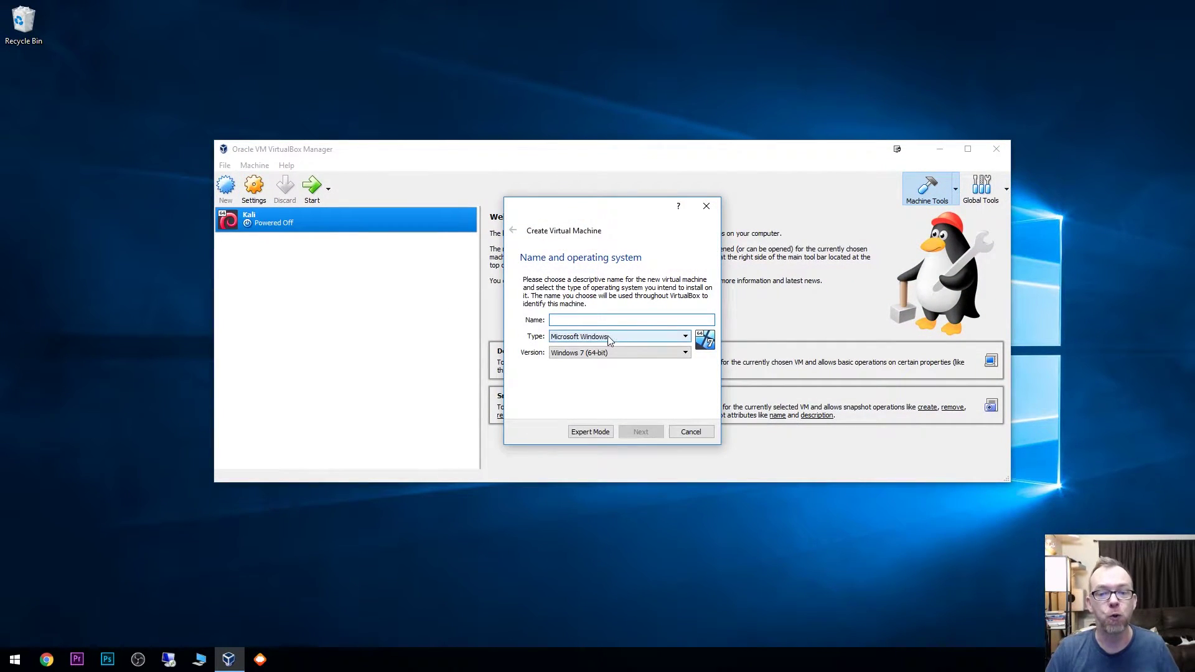
{"action": "type", "text": "F"}
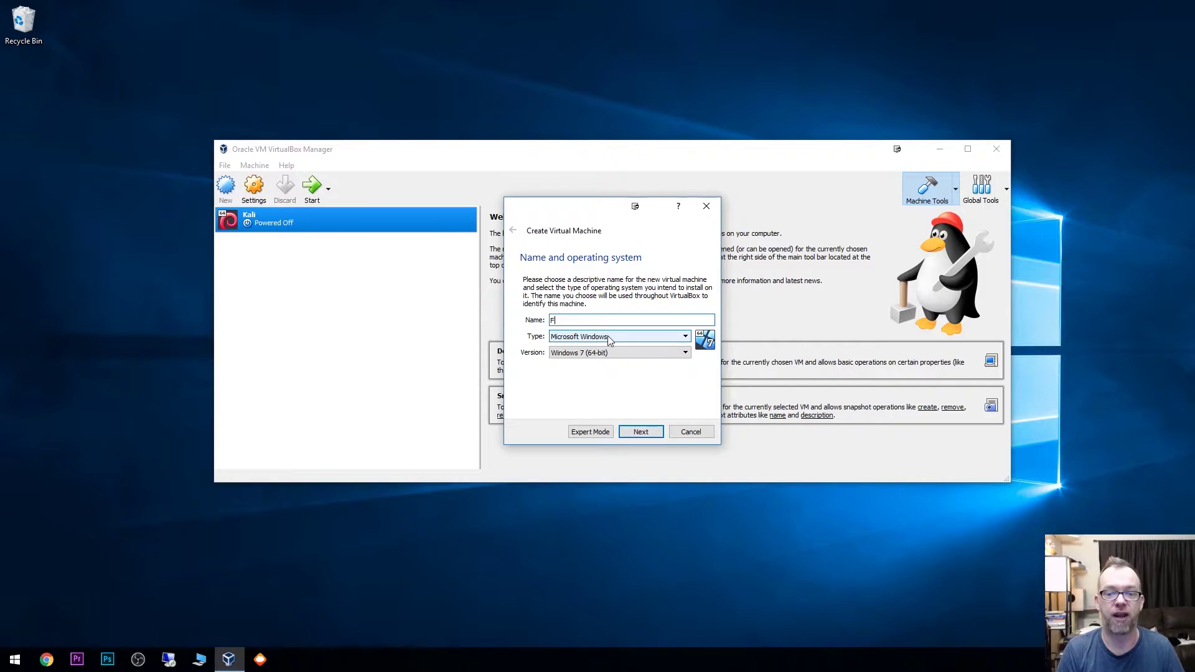
{"action": "type", "text": "edora"}
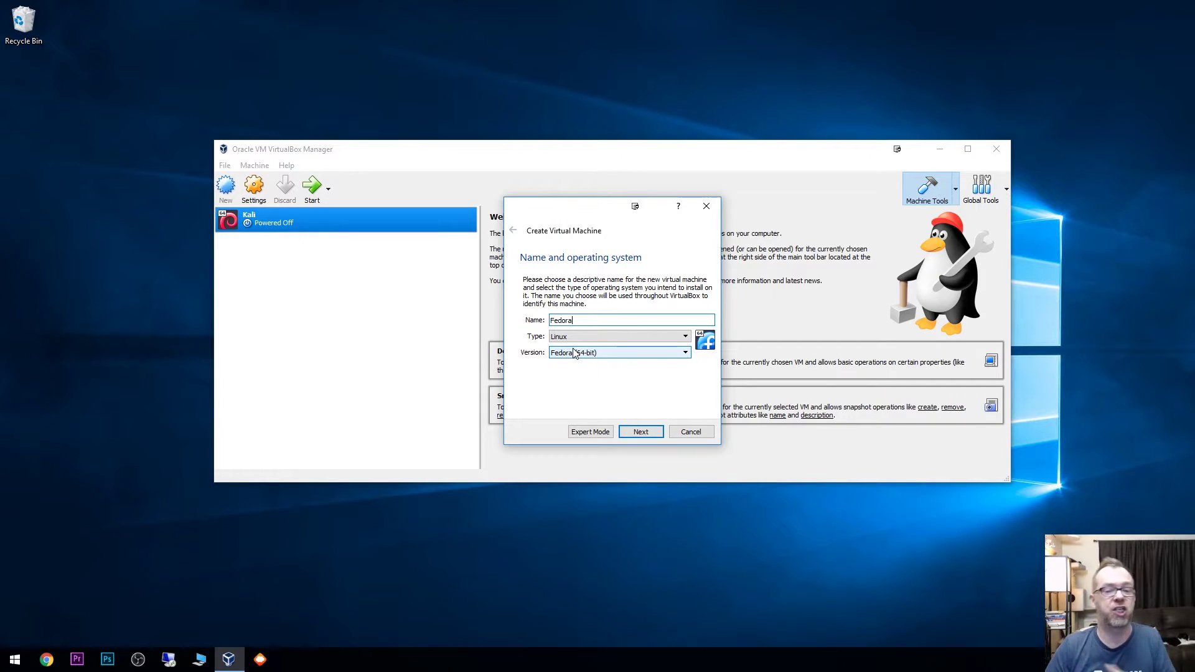
{"action": "left_click", "coordinate": [574, 353]}
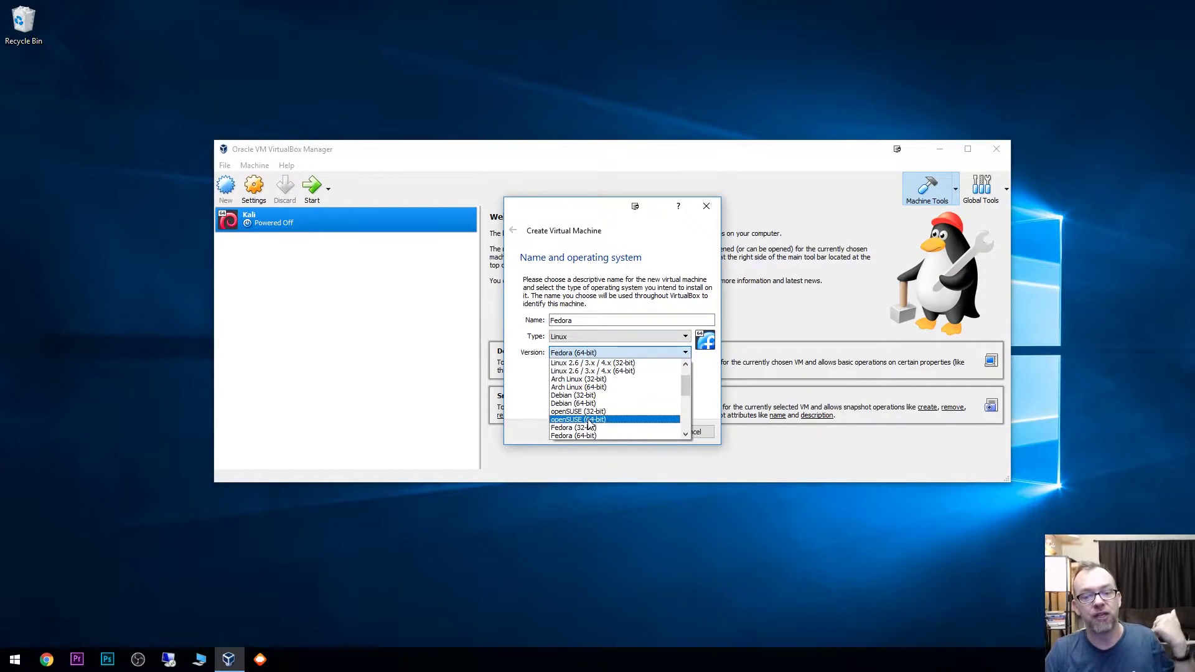
{"action": "left_click", "coordinate": [525, 347]}
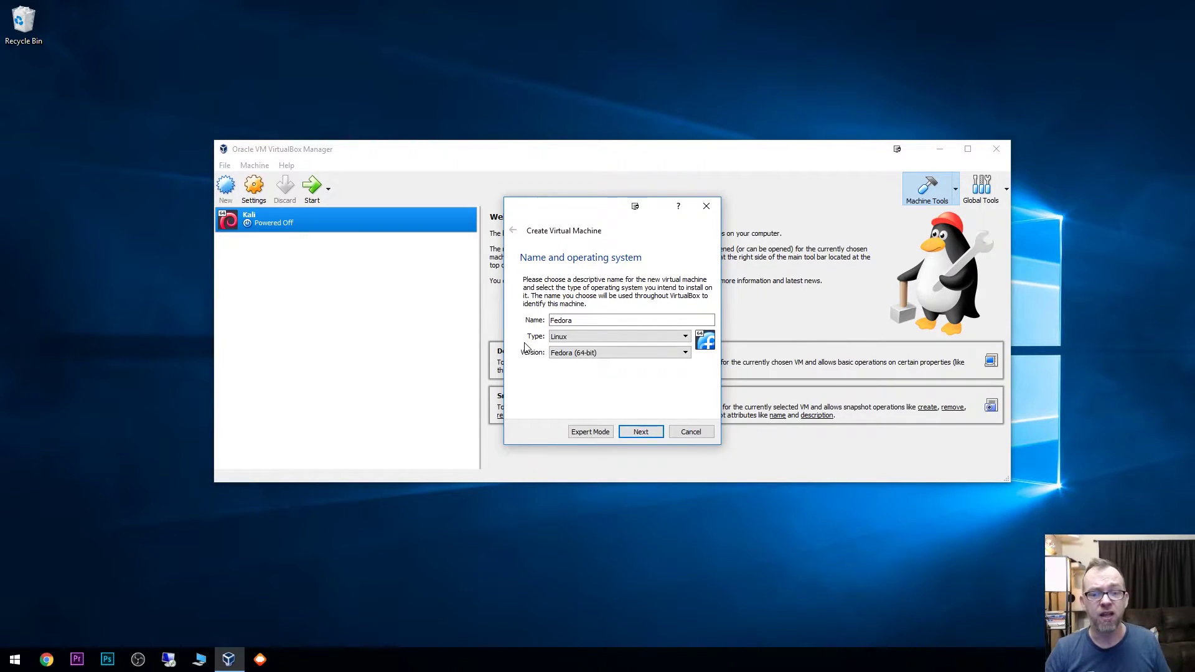
Step: Give the VM 4096 MB of memory and create a new VDI virtual hard disk
{"action": "left_click", "coordinate": [639, 436]}
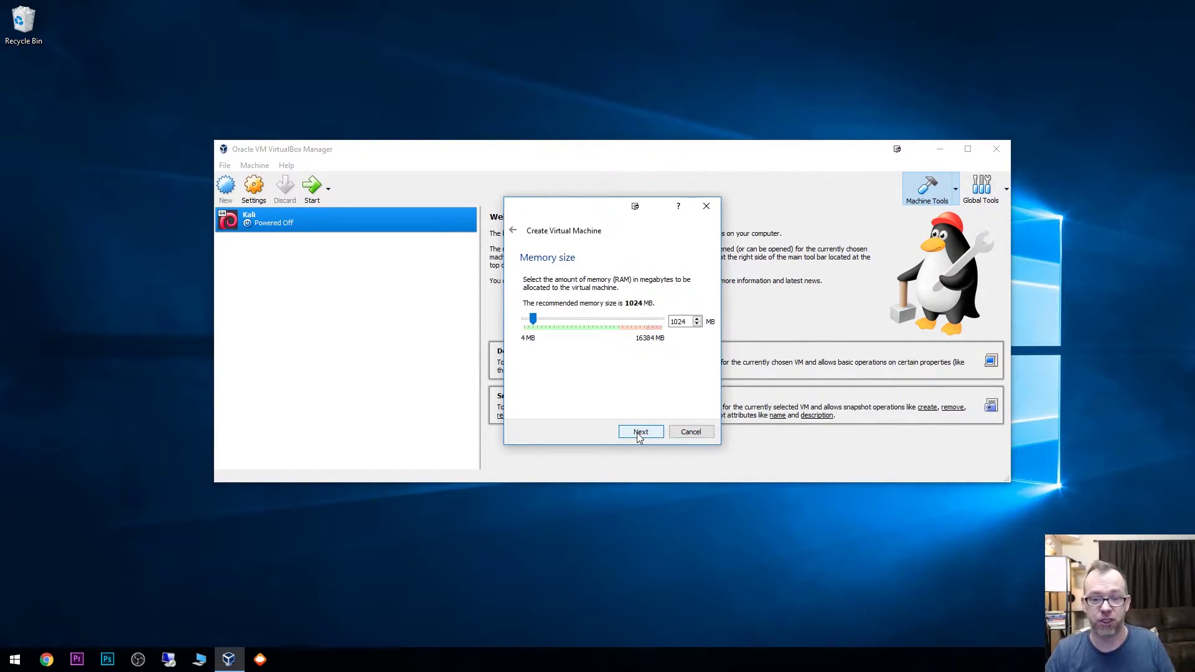
{"action": "double_click", "coordinate": [680, 322]}
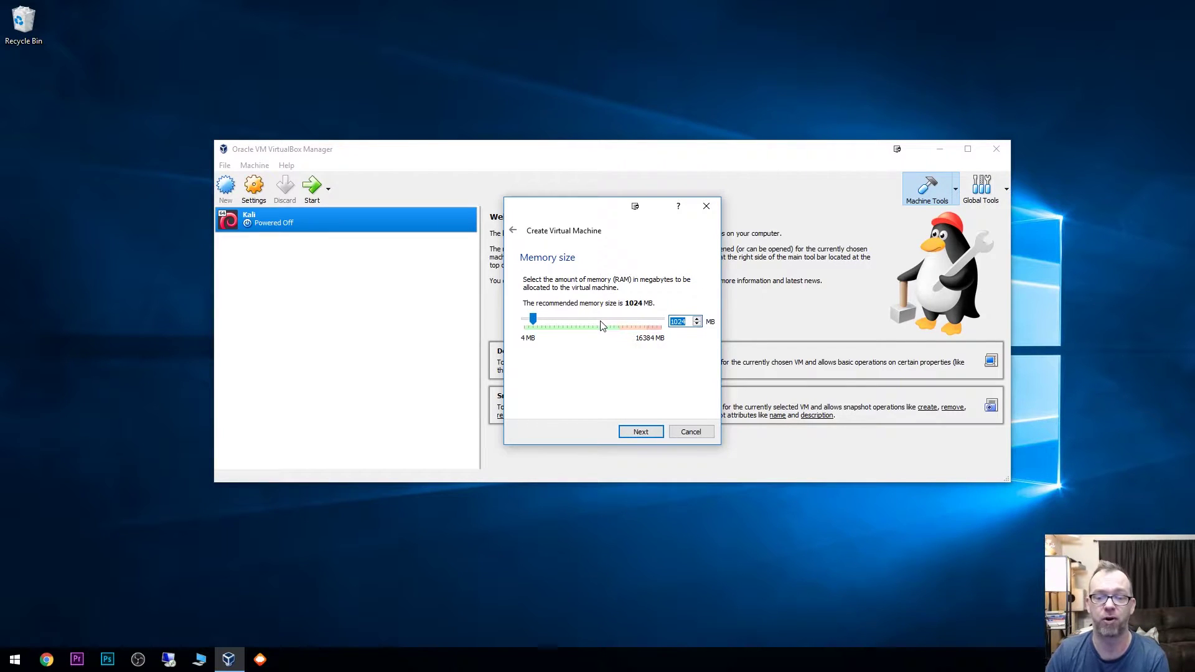
{"action": "type", "text": "4096"}
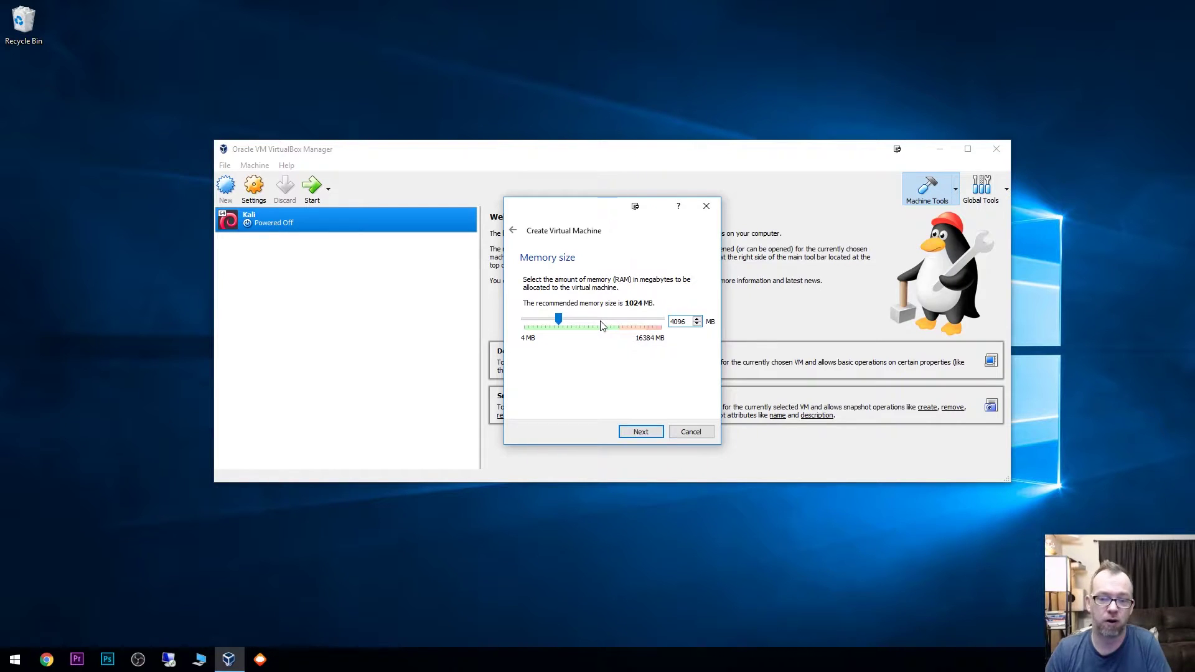
{"action": "left_click", "coordinate": [640, 432]}
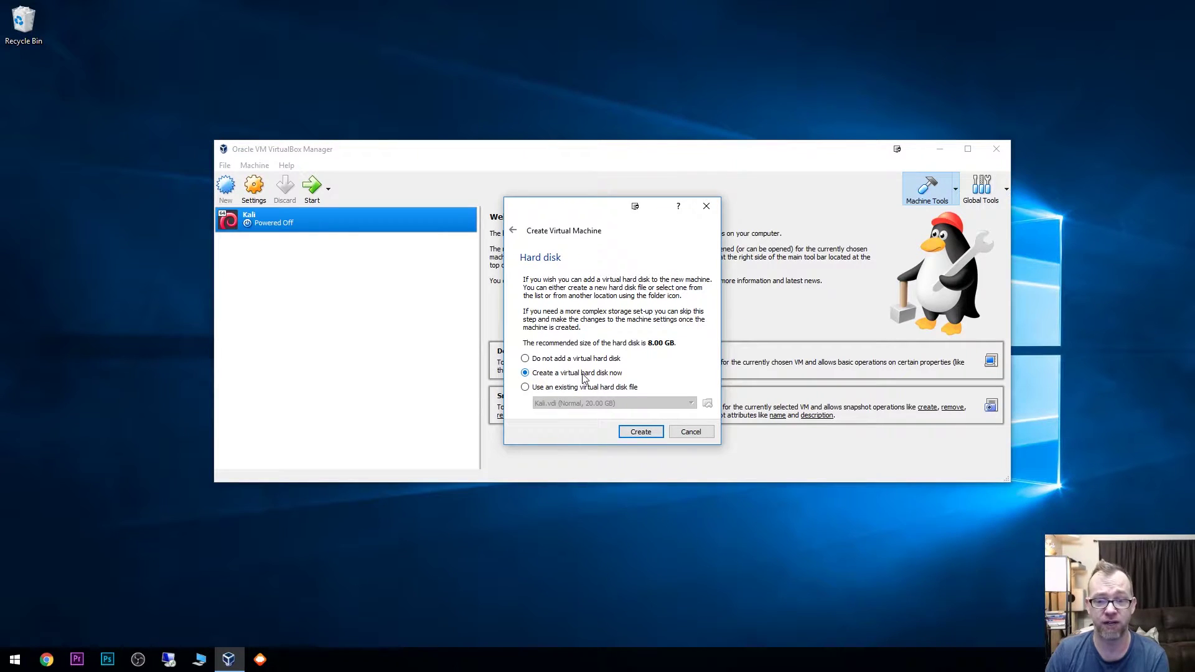
{"action": "left_click", "coordinate": [632, 432]}
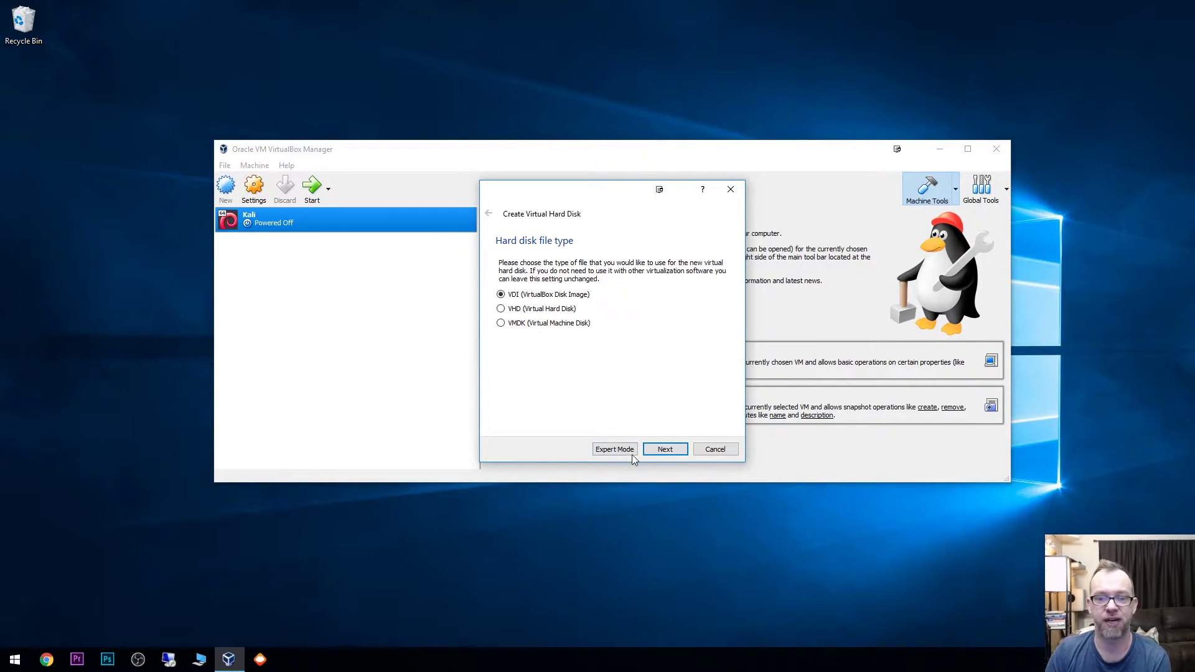
{"action": "left_click", "coordinate": [664, 452]}
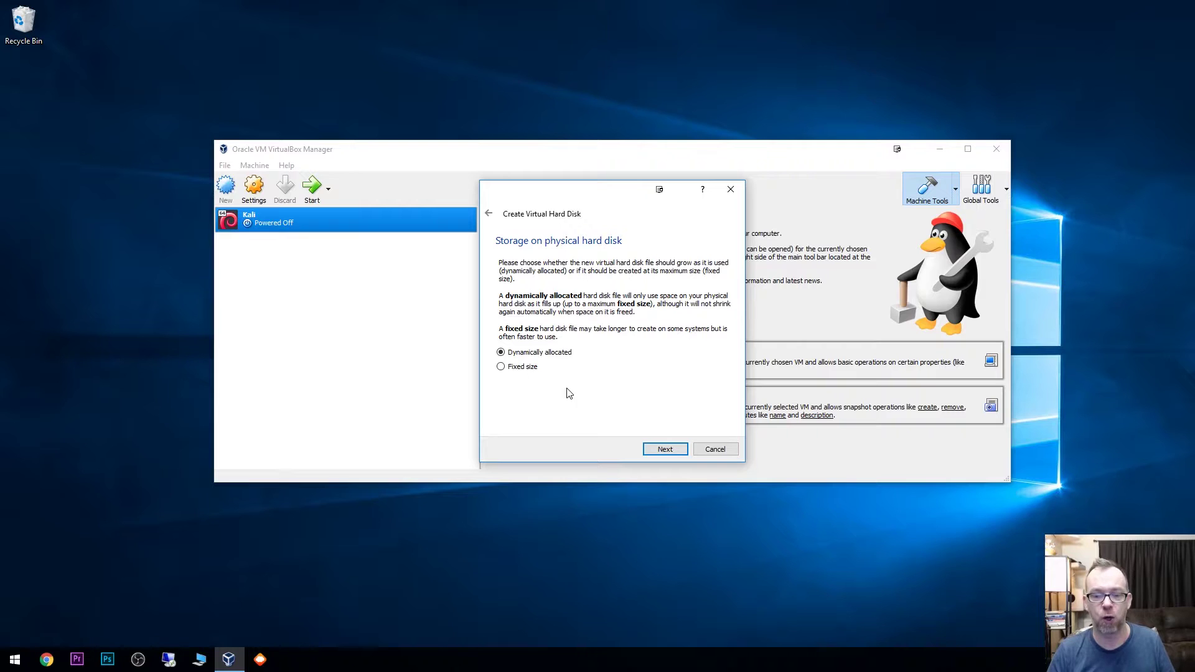
Step: Keep dynamic allocation and set the virtual disk size to 20 GB
{"action": "left_click", "coordinate": [664, 450]}
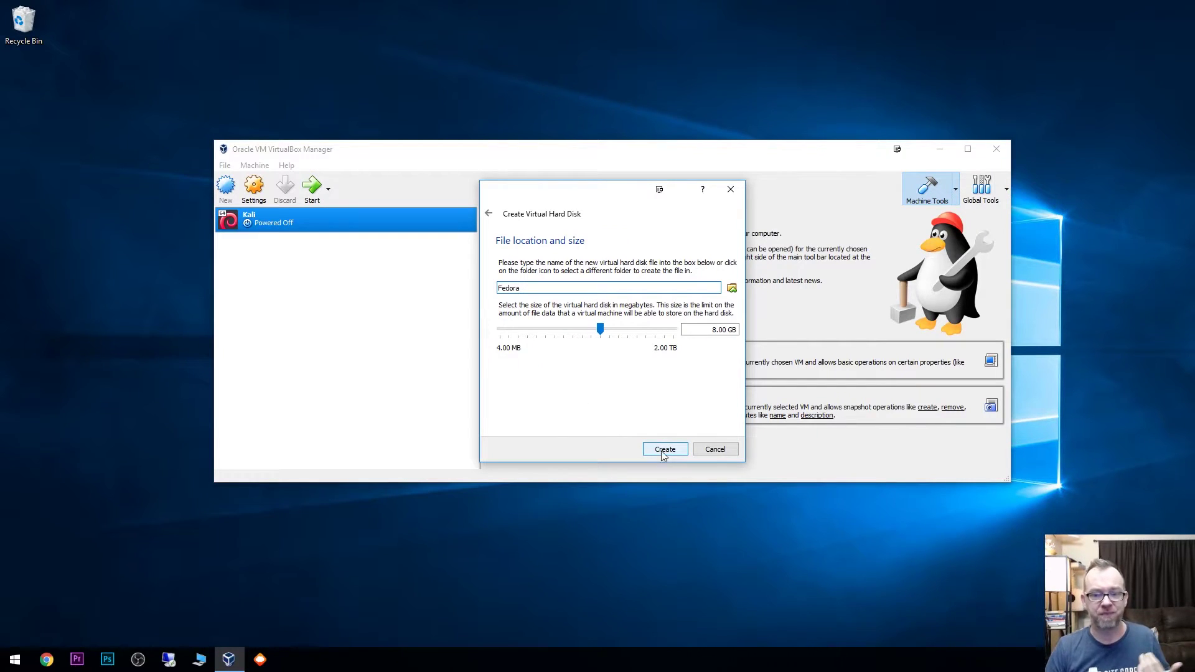
{"action": "left_click_drag", "start_coordinate": [716, 330], "coordinate": [683, 330]}
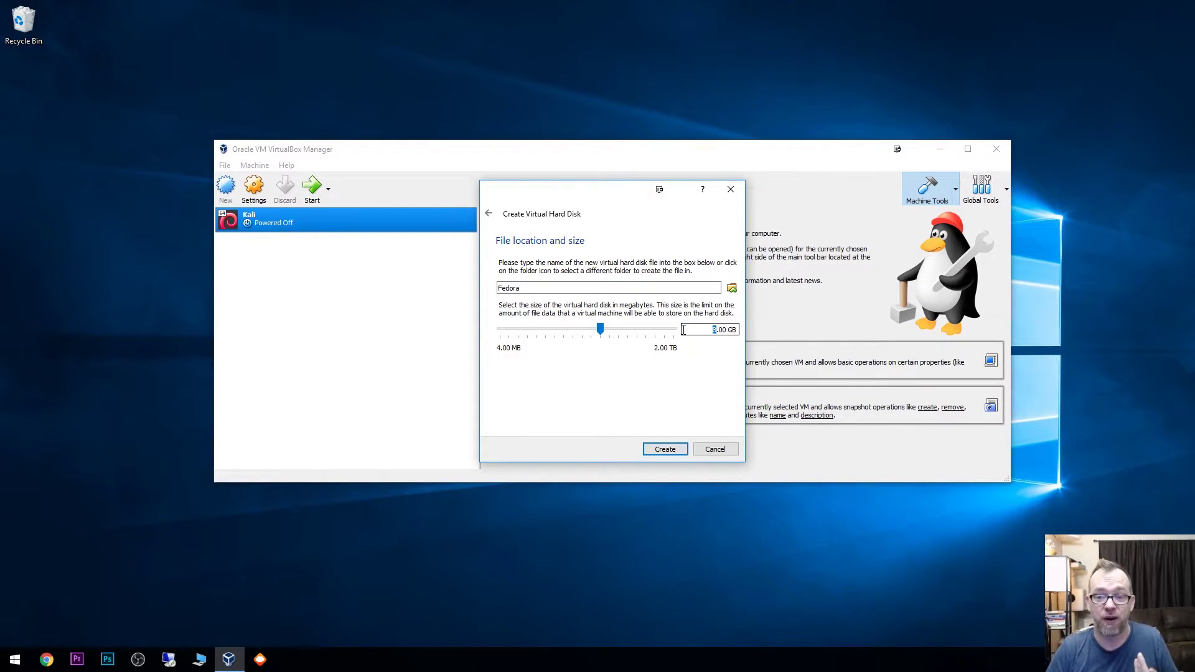
{"action": "type", "text": "20"}
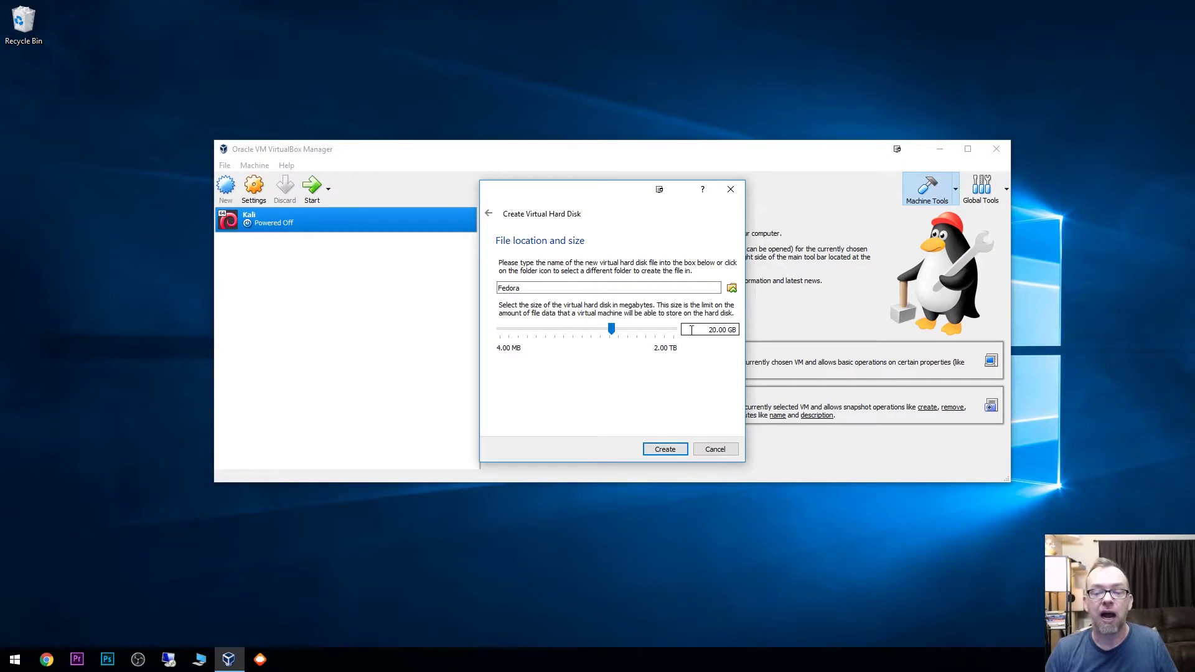
{"action": "left_click", "coordinate": [731, 288]}
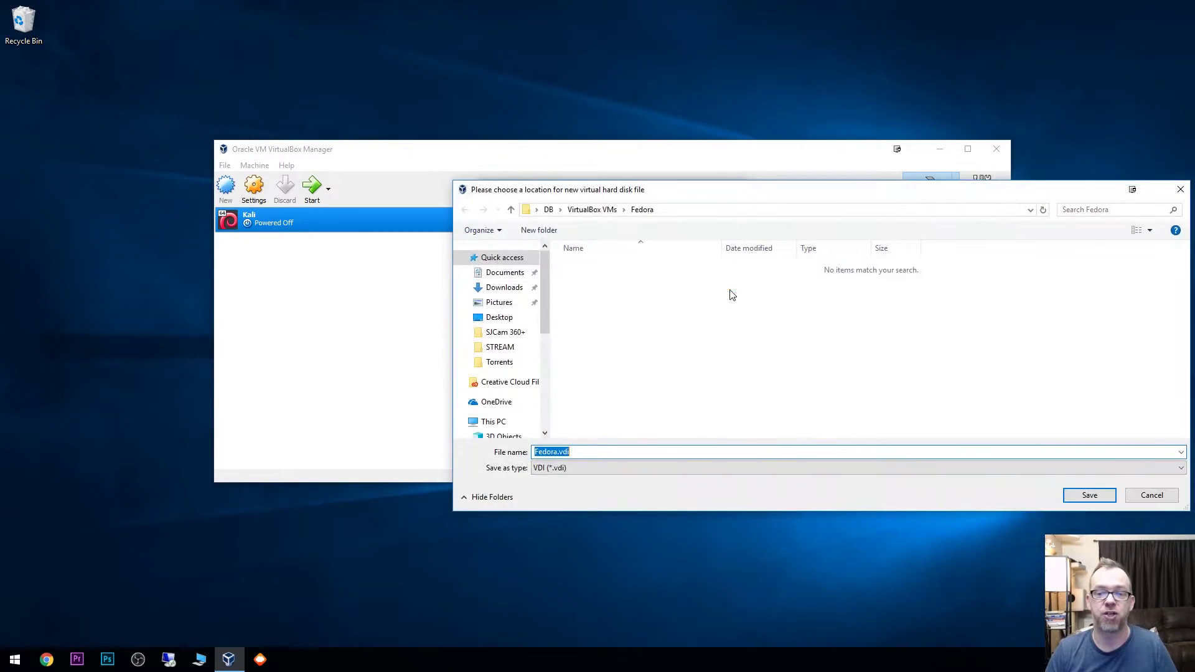
{"action": "left_click", "coordinate": [1180, 190]}
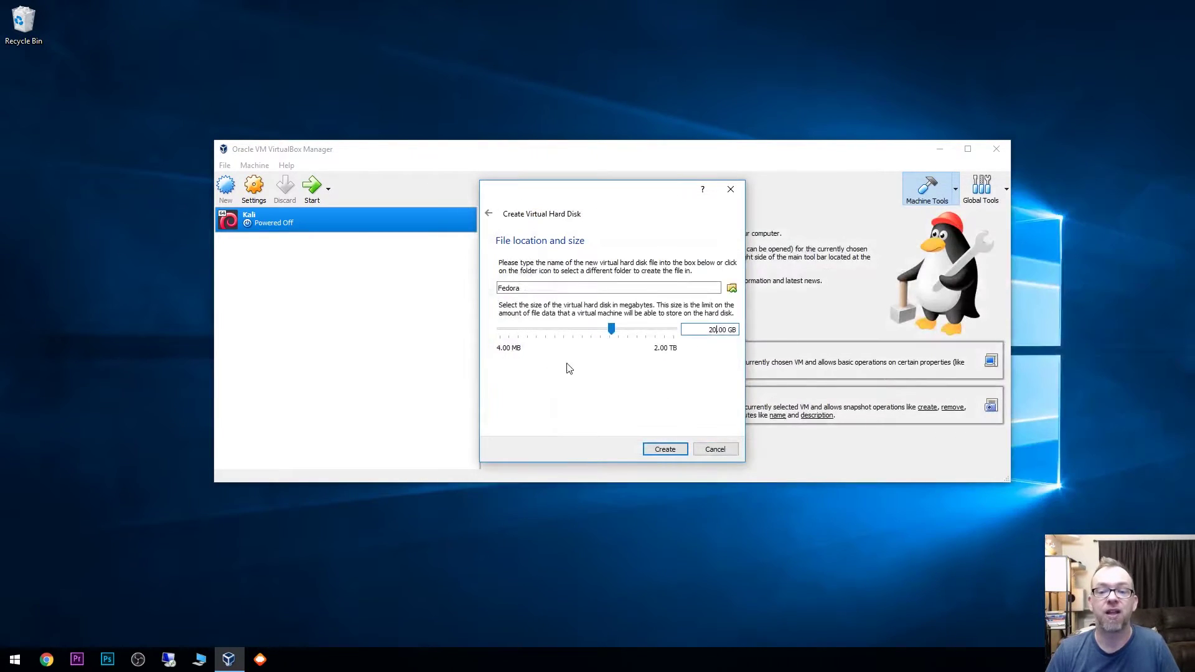
{"action": "left_click", "coordinate": [529, 290]}
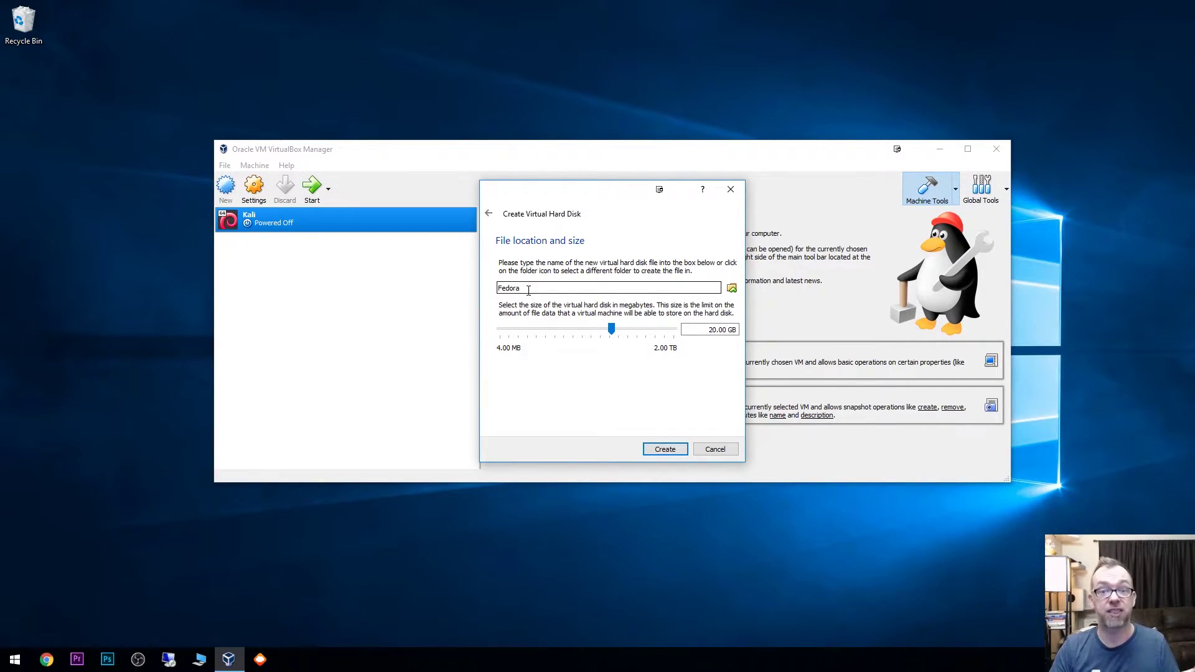
Step: Save Fedora.vdi in a new Fedora folder under D:\VirtualBox VMs and create the disk
{"action": "left_click", "coordinate": [732, 289]}
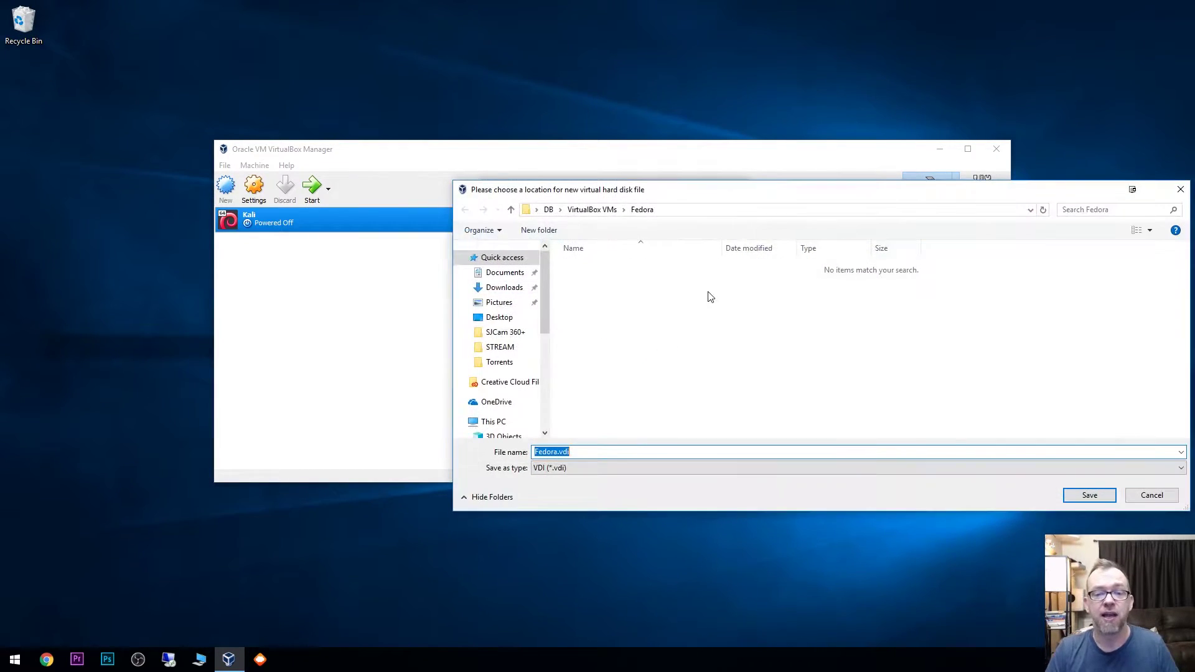
{"action": "scroll", "coordinate": [526, 386], "scroll_direction": "down", "scroll_amount": 3}
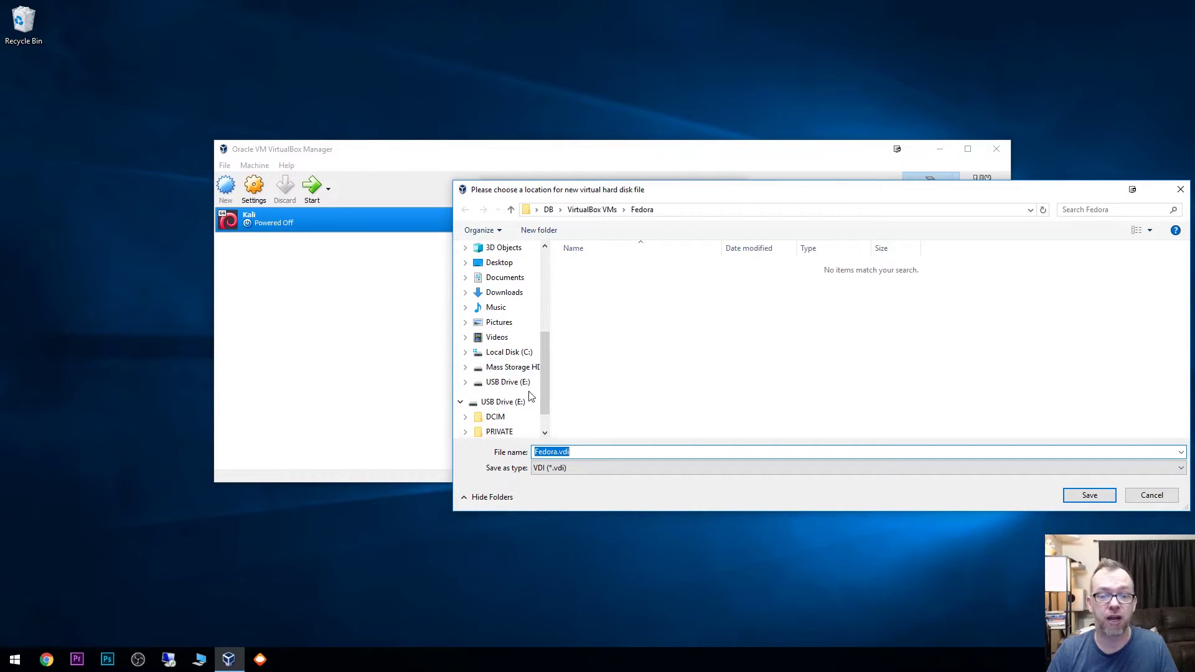
{"action": "left_click", "coordinate": [521, 372]}
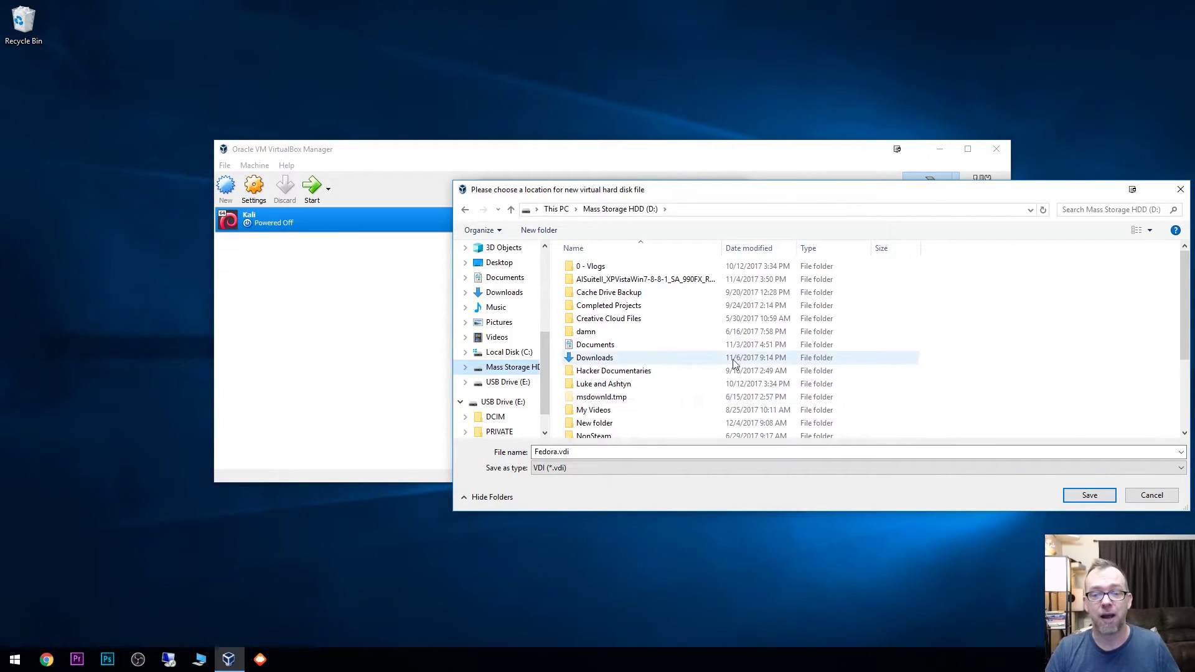
{"action": "scroll", "coordinate": [716, 372], "scroll_direction": "down", "scroll_amount": 3}
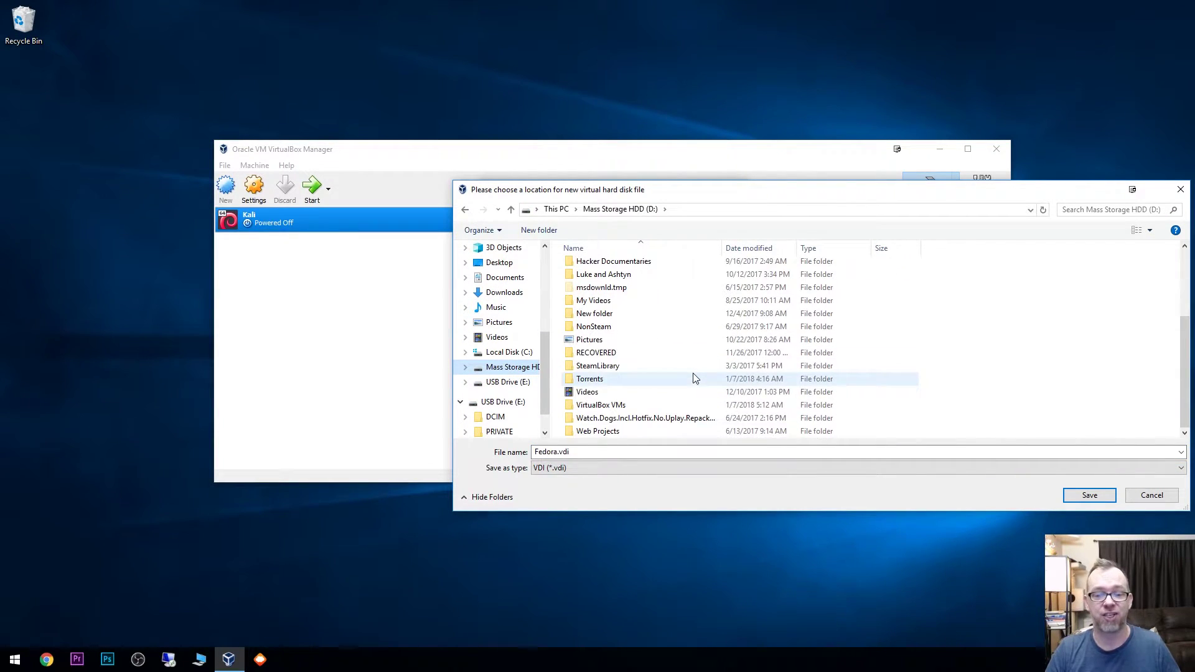
{"action": "double_click", "coordinate": [607, 406]}
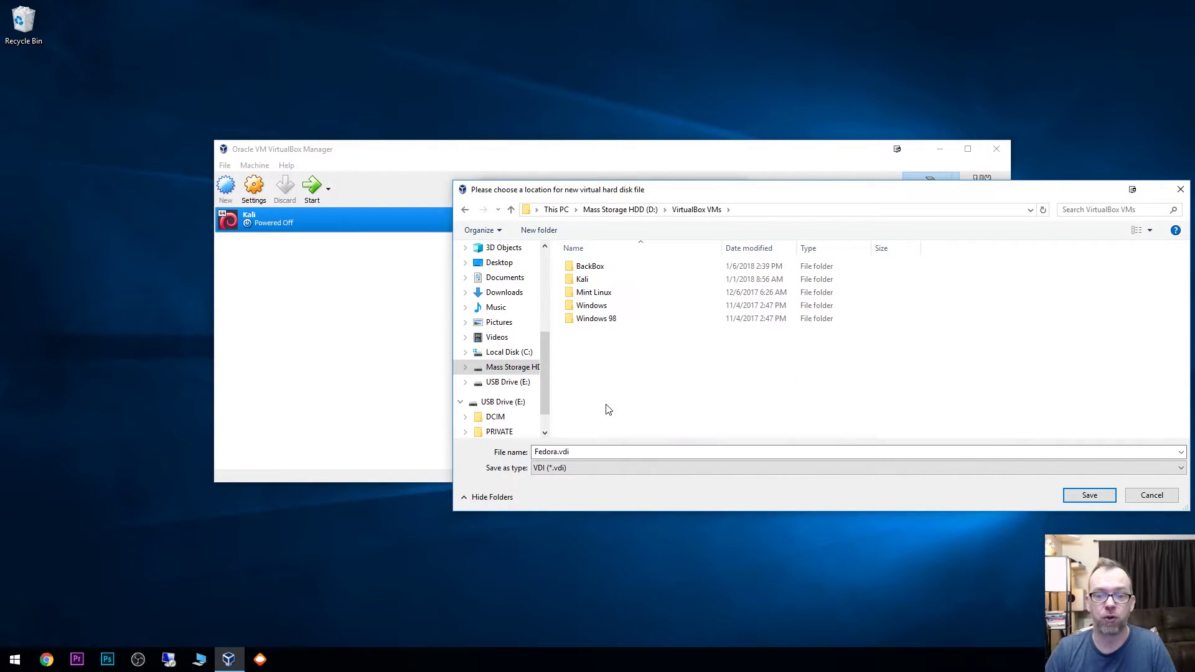
{"action": "left_click", "coordinate": [541, 232]}
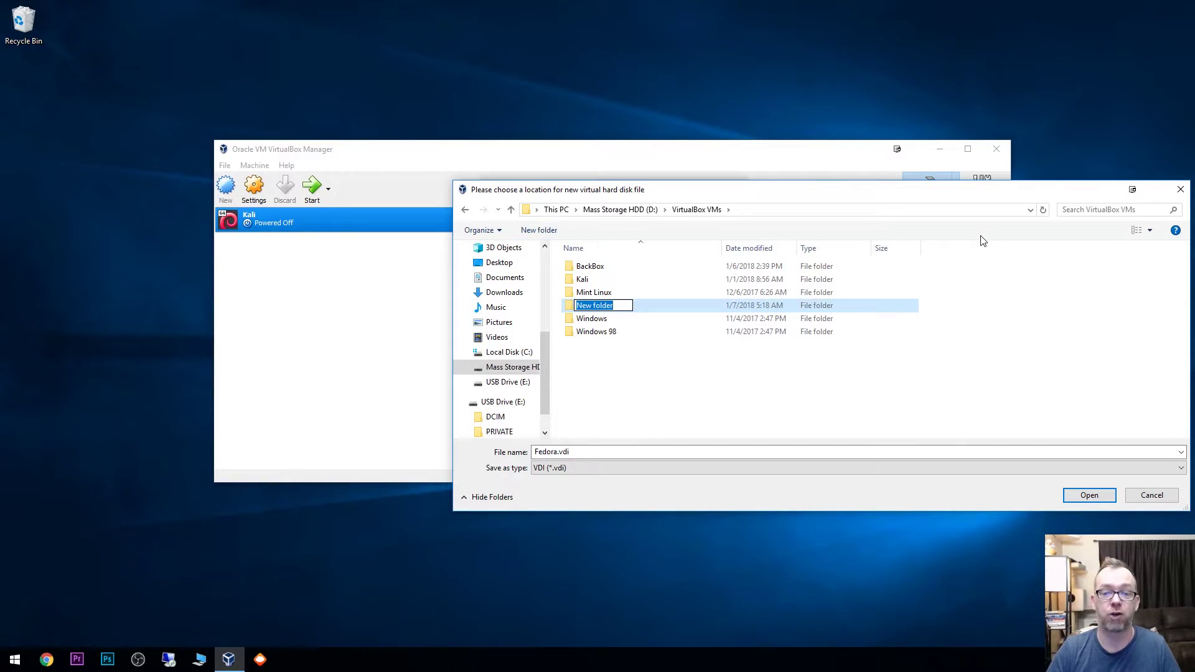
{"action": "type", "text": "Fedora"}
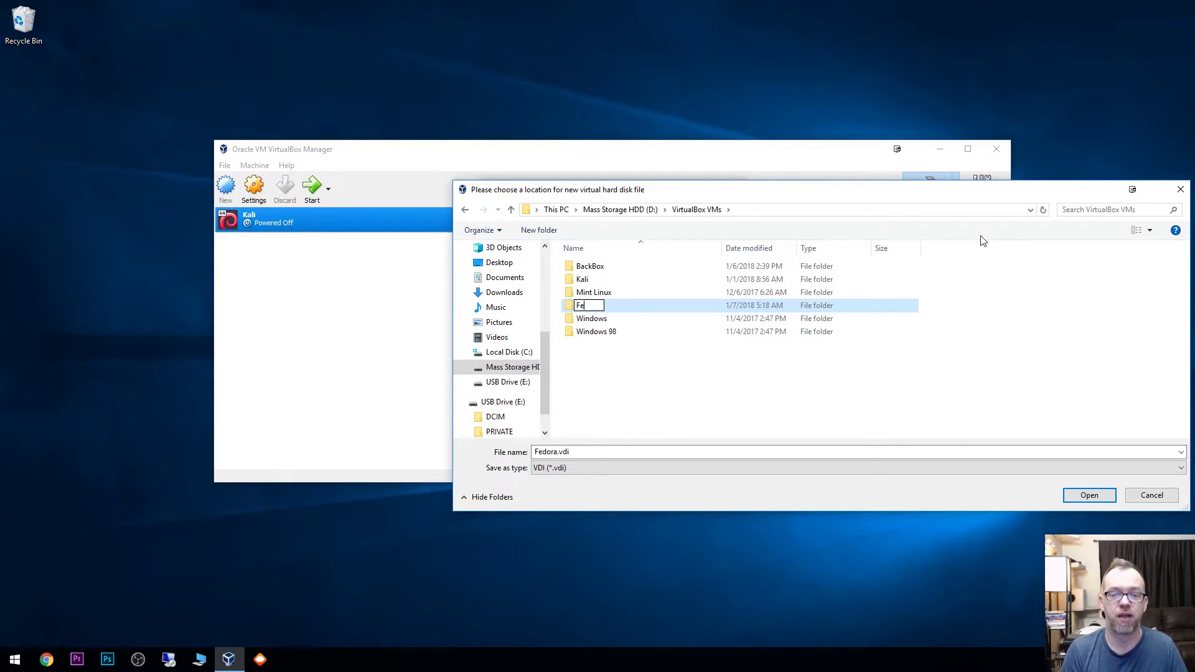
{"action": "key", "text": "Return"}
{"action": "key", "text": "Return"}
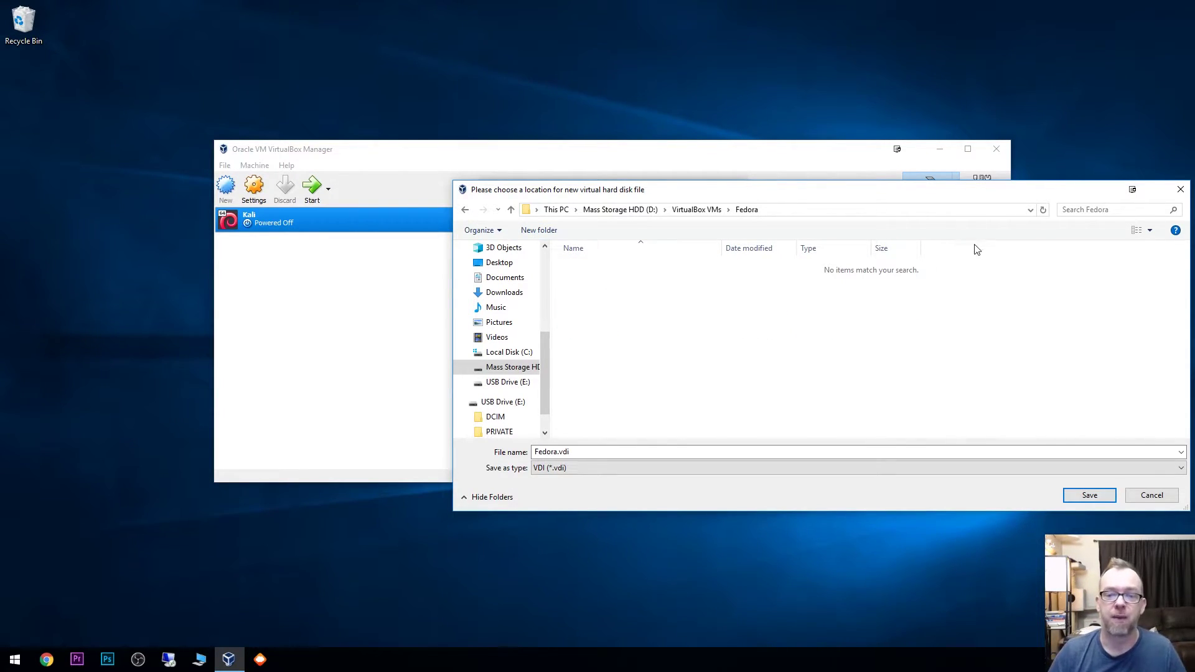
{"action": "left_click", "coordinate": [1090, 496]}
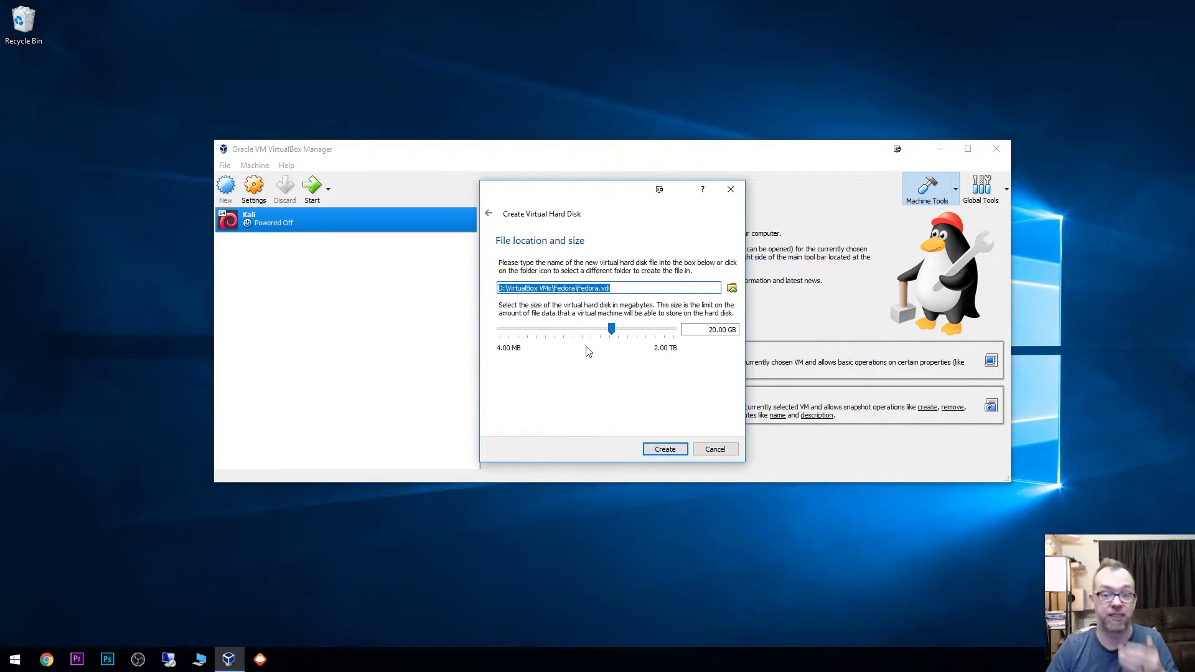
{"action": "left_click", "coordinate": [654, 448]}
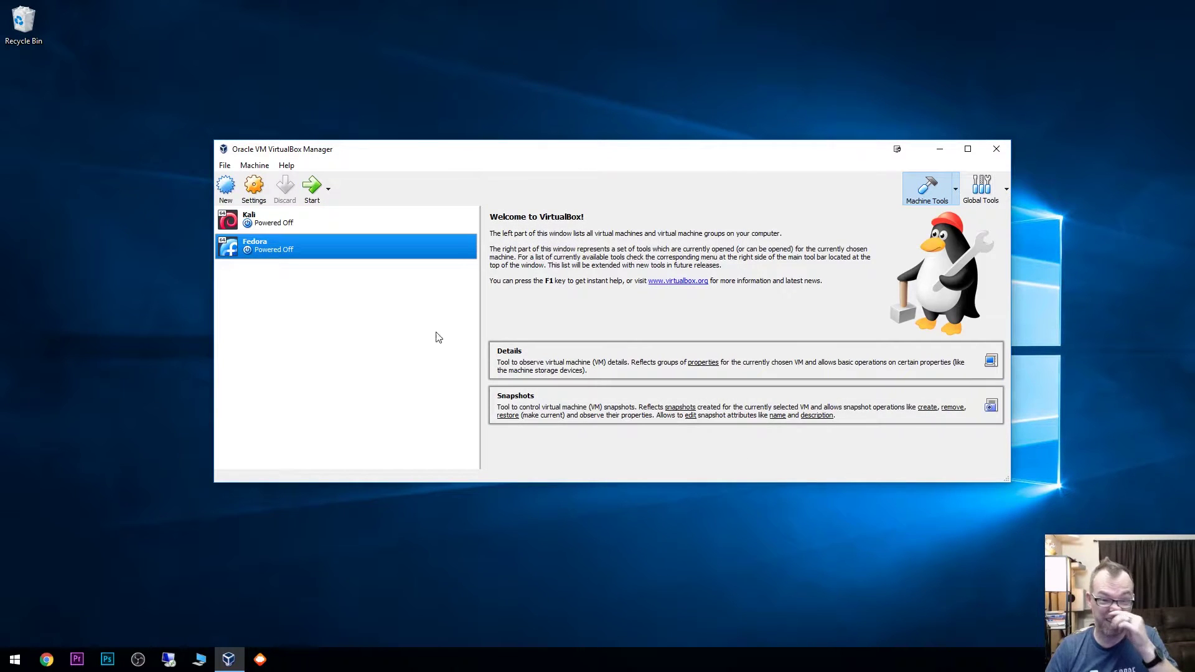
Step: Open the Settings dialog of the Fedora VM from its context menu
{"action": "right_click", "coordinate": [296, 253]}
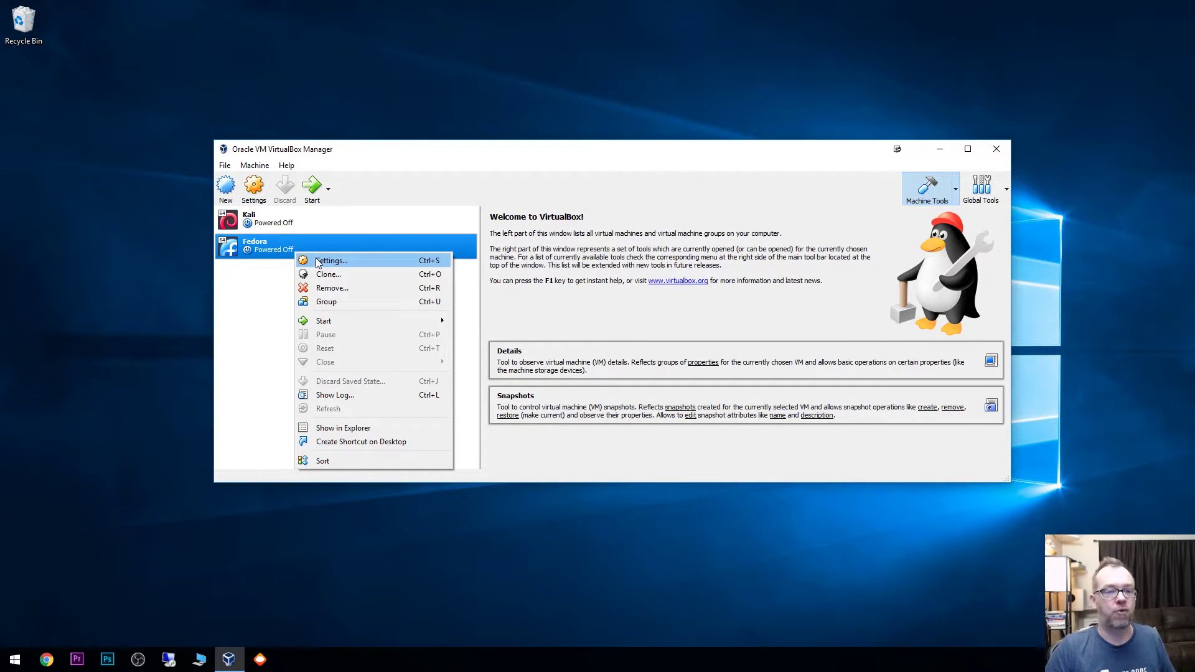
{"action": "left_click", "coordinate": [318, 262]}
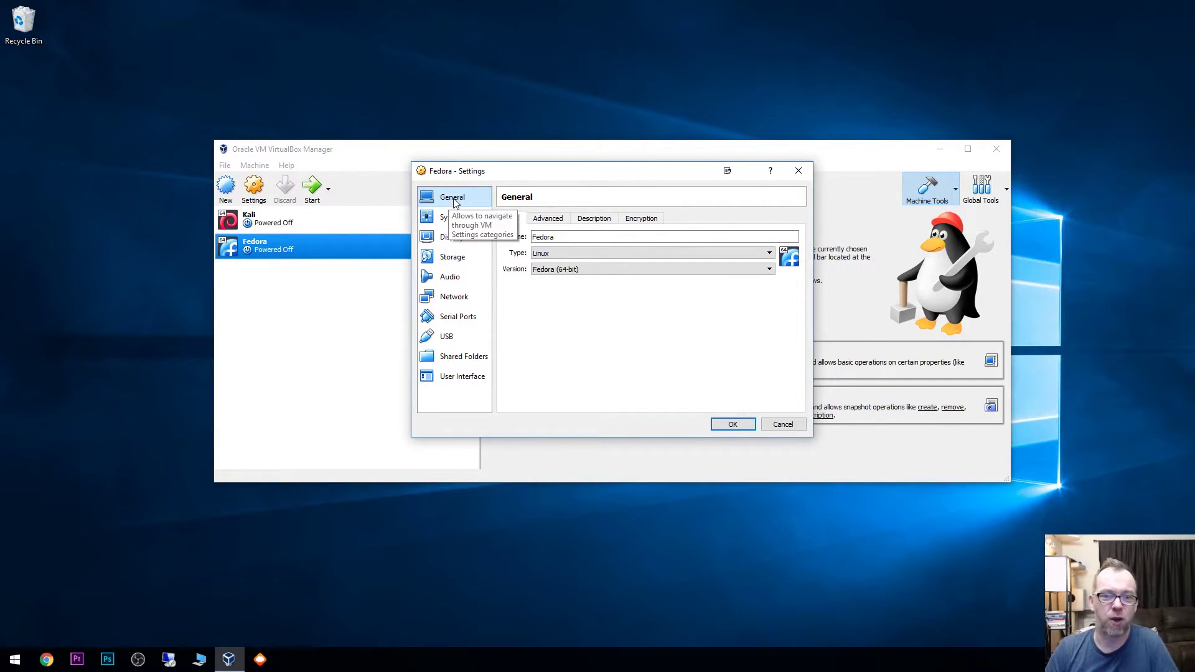
Step: Review the General tabs and the 4096 MB base memory under System
{"action": "left_click", "coordinate": [555, 224]}
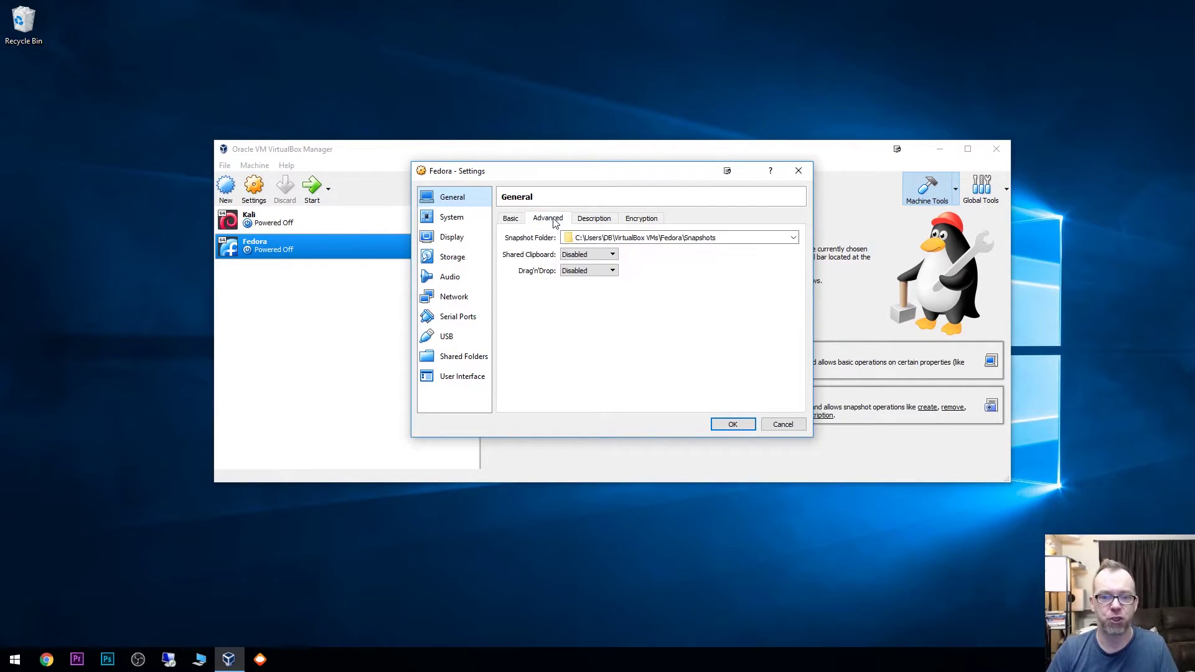
{"action": "left_click", "coordinate": [582, 223]}
{"action": "left_click", "coordinate": [636, 225]}
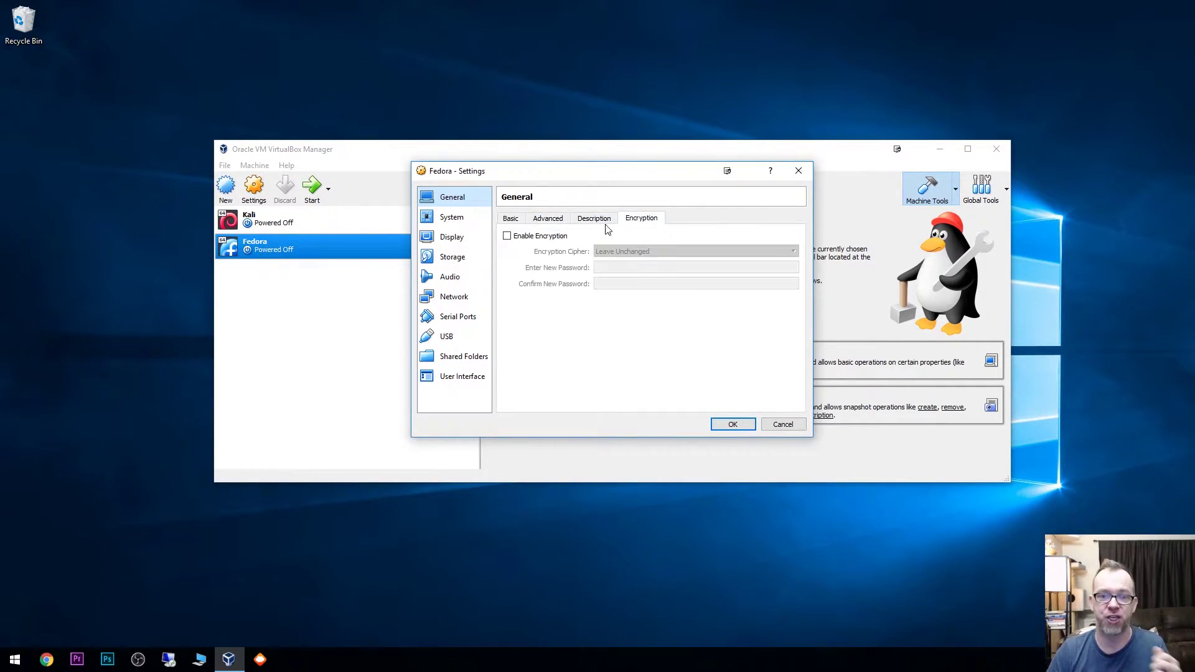
{"action": "left_click", "coordinate": [452, 223]}
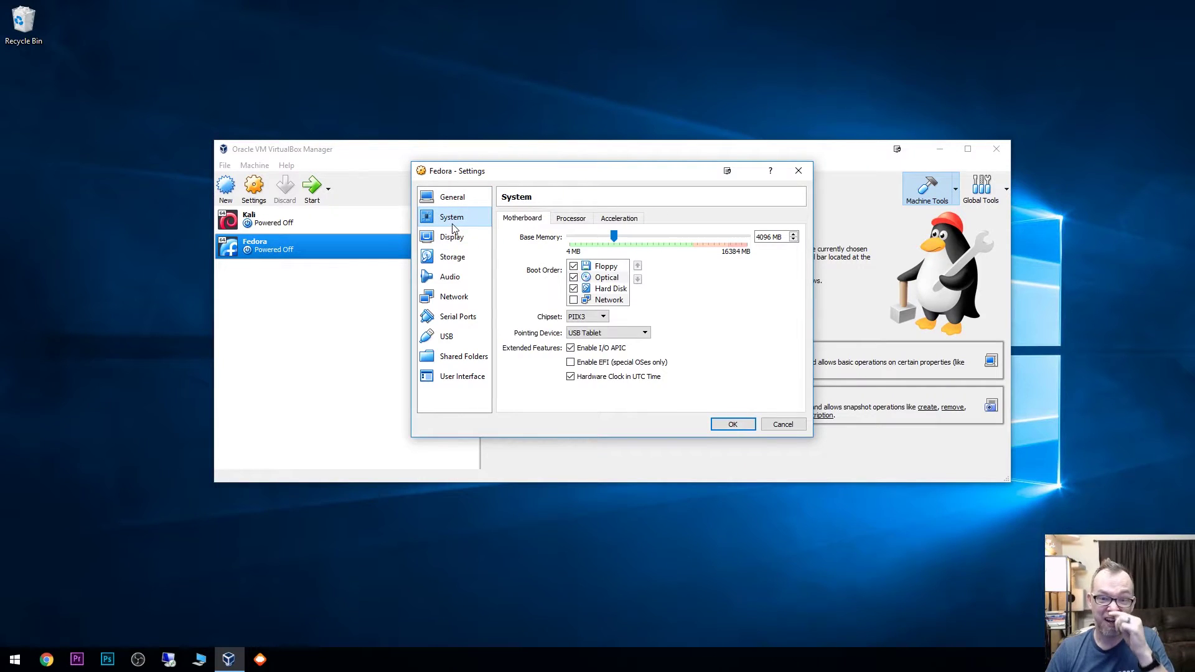
{"action": "double_click", "coordinate": [773, 238]}
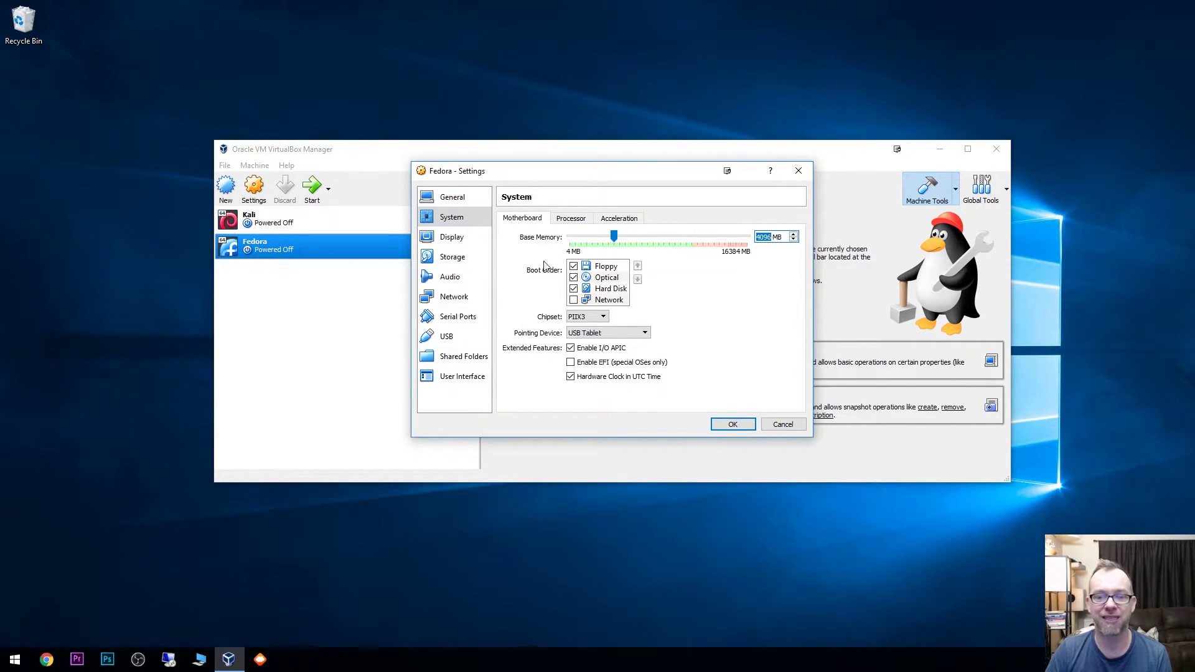
Step: Set Processor(s) to 2 and view the Acceleration settings
{"action": "left_click", "coordinate": [576, 221]}
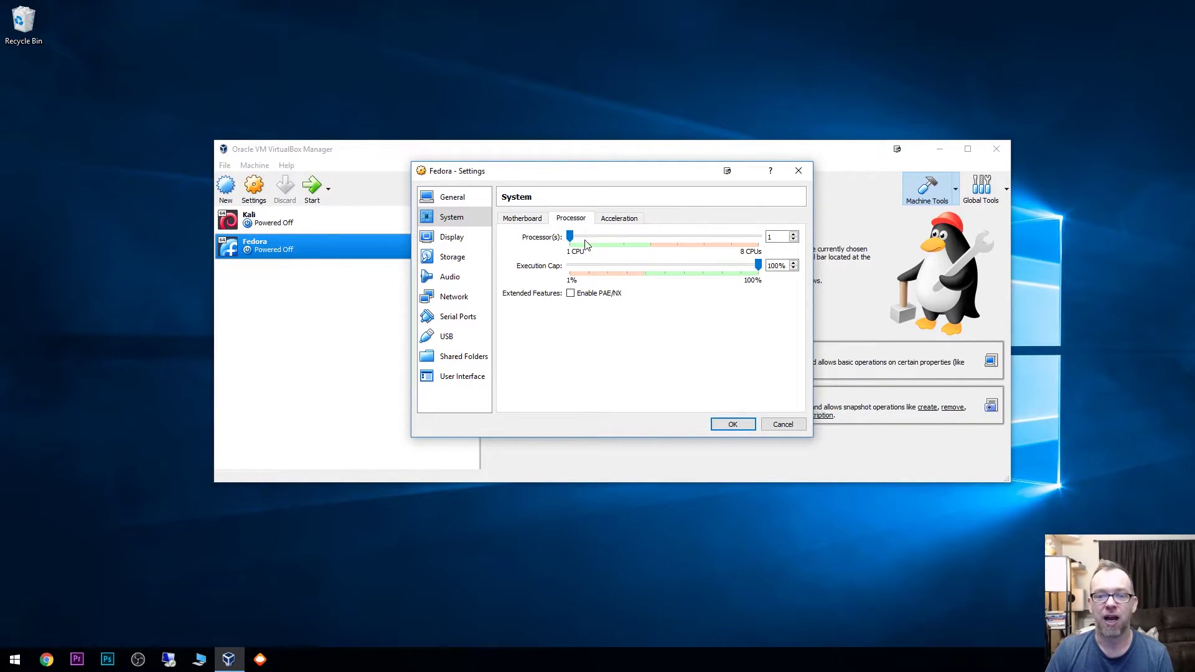
{"action": "left_click", "coordinate": [597, 235]}
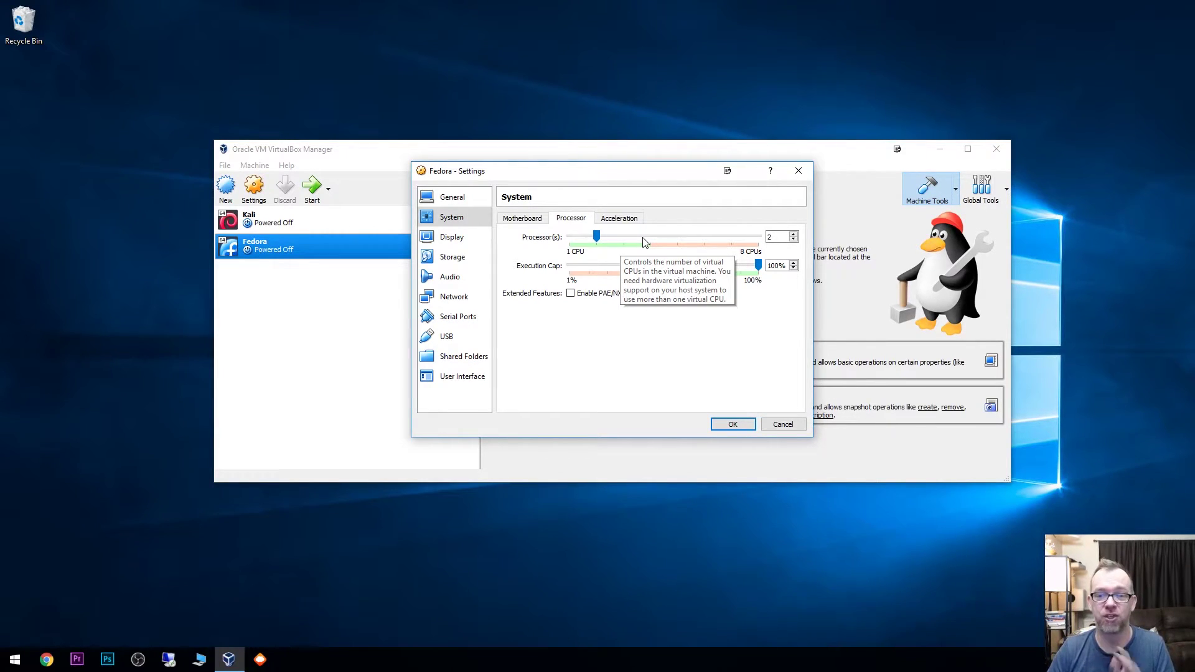
{"action": "left_click", "coordinate": [619, 221]}
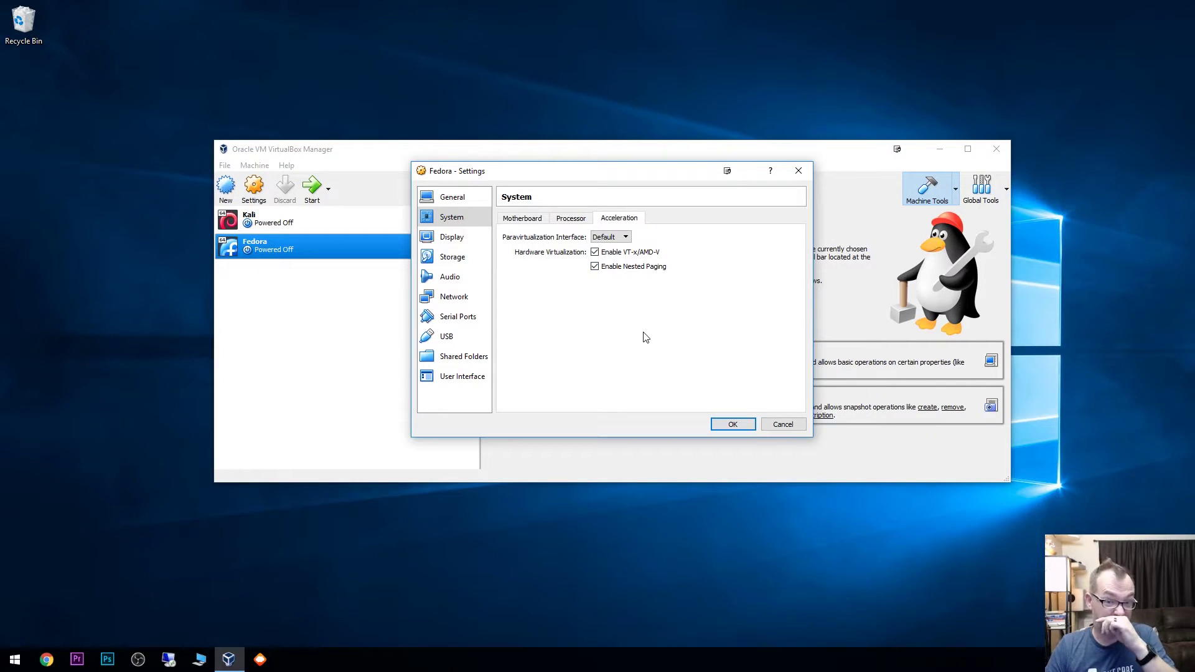
Step: Set video memory to 128 MB and the monitor count to 1 on the Display page
{"action": "left_click", "coordinate": [453, 237]}
{"action": "left_click_drag", "start_coordinate": [580, 237], "coordinate": [756, 237]}
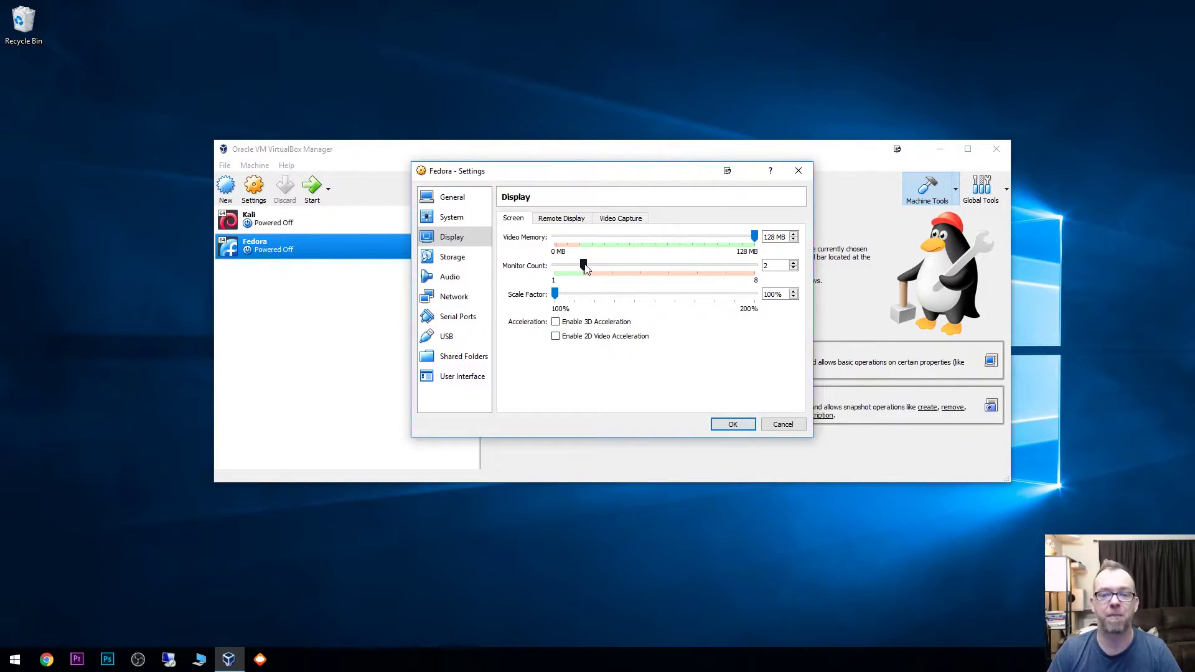
{"action": "left_click_drag", "start_coordinate": [584, 266], "coordinate": [556, 268]}
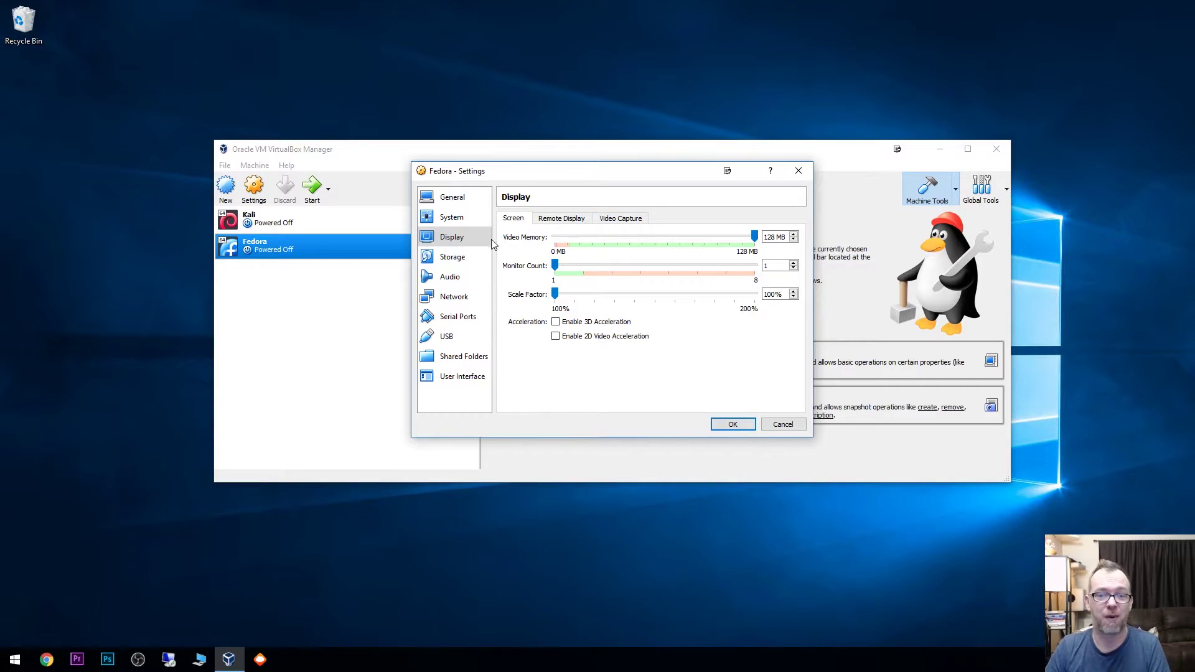
{"action": "left_click", "coordinate": [452, 257]}
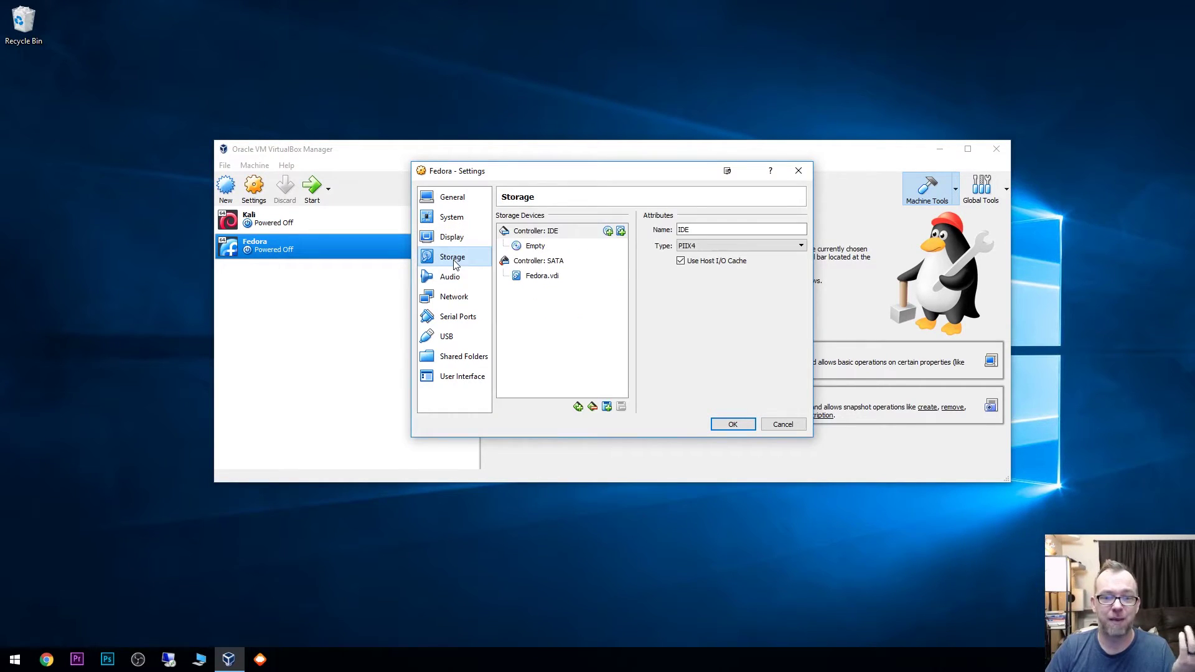
Step: Add an IDE optical drive holding the Fedora-Workstation-netinst ISO from Torrents
{"action": "left_click", "coordinate": [607, 233]}
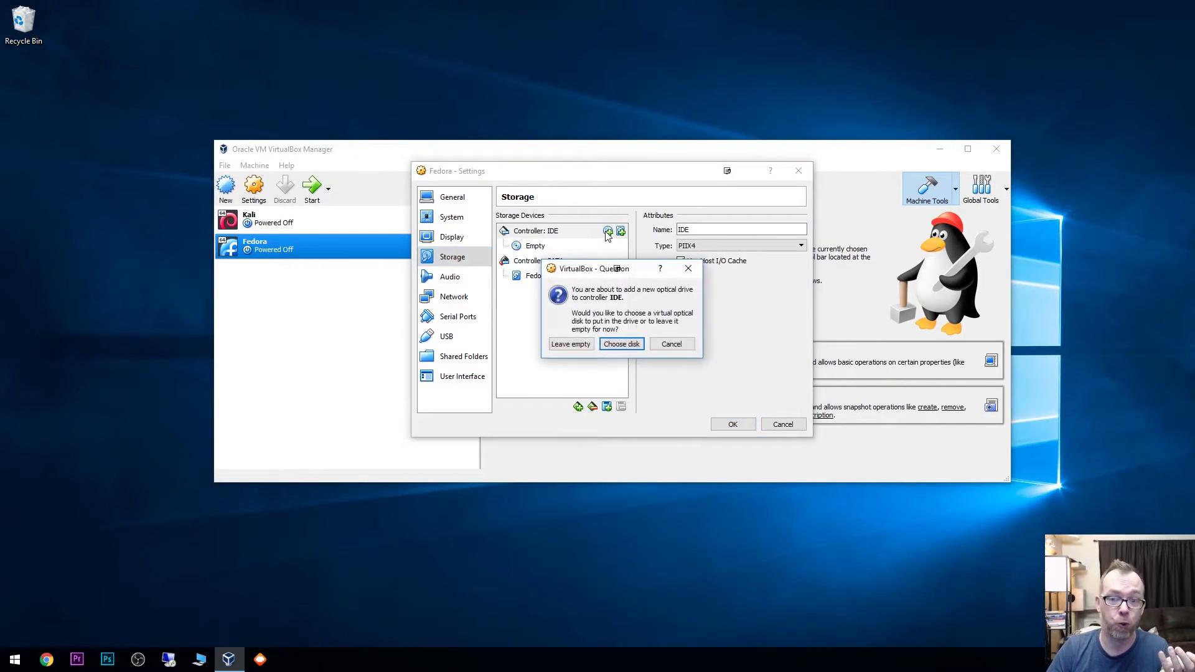
{"action": "left_click", "coordinate": [613, 345]}
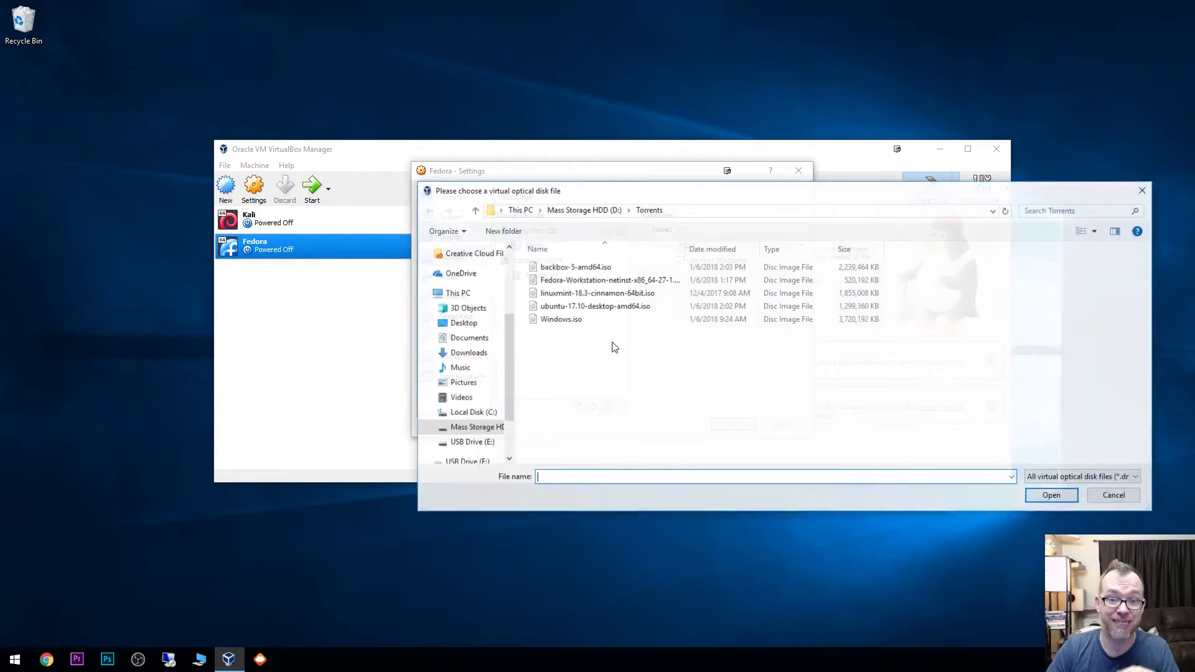
{"action": "left_click", "coordinate": [564, 282]}
{"action": "double_click", "coordinate": [564, 284]}
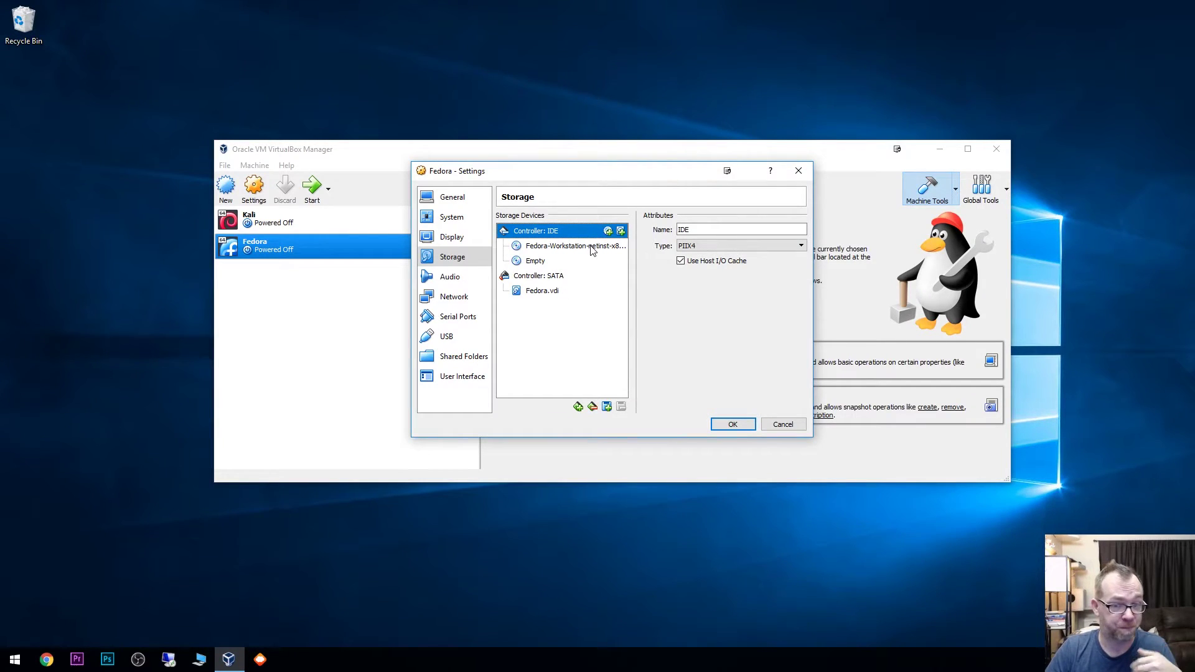
{"action": "left_click", "coordinate": [479, 279]}
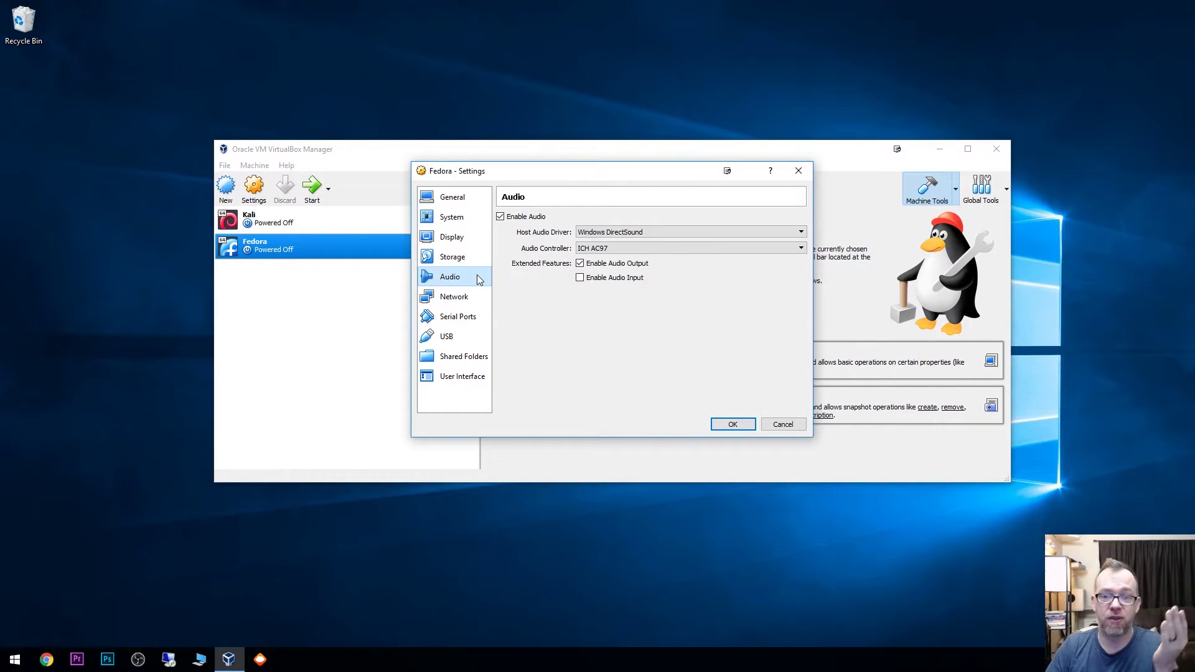
Step: Review the Fedora VM's Audio, Network and USB settings pages, then save with OK
{"action": "left_click", "coordinate": [461, 304]}
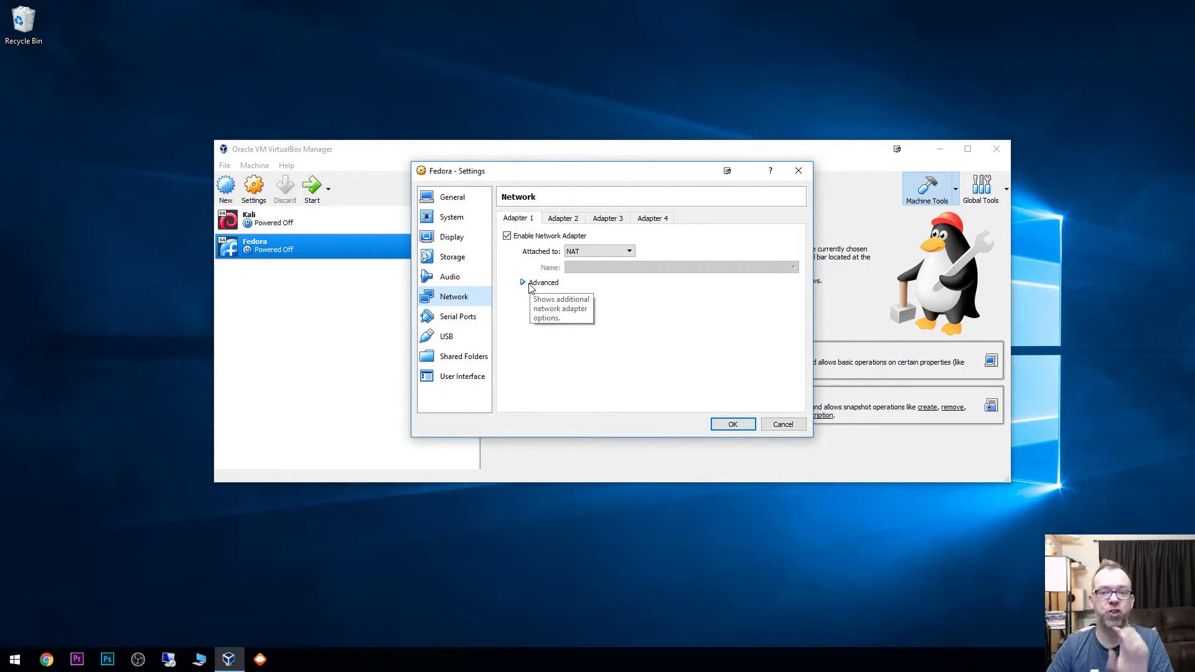
{"action": "left_click", "coordinate": [533, 241]}
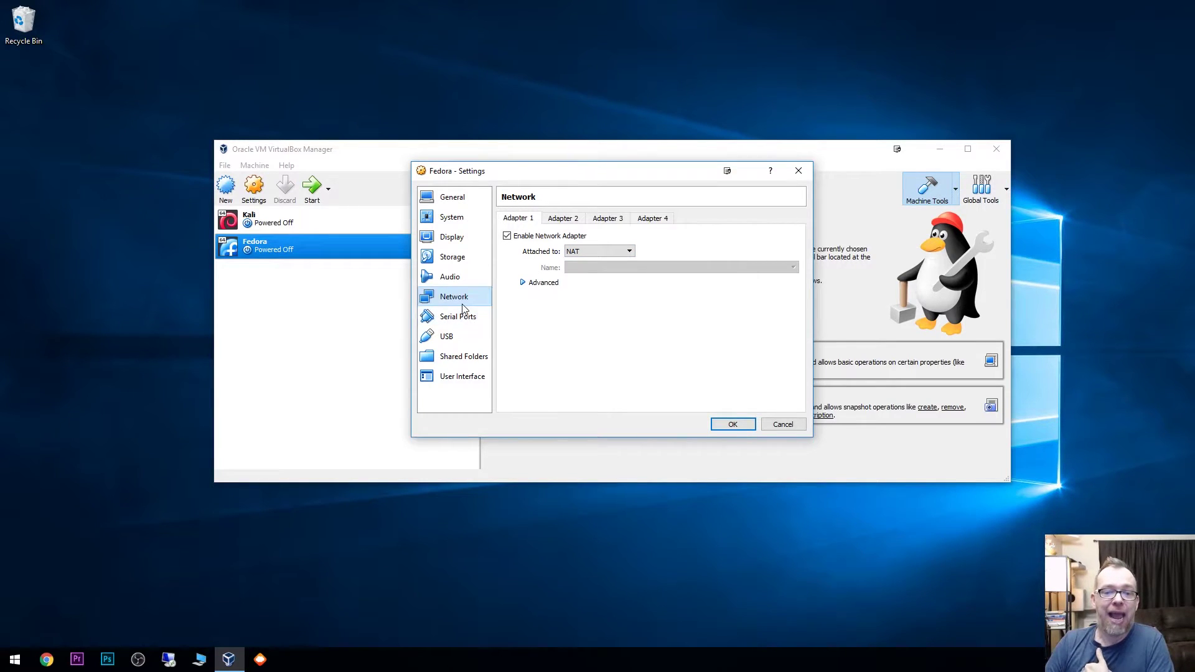
{"action": "left_click", "coordinate": [461, 344]}
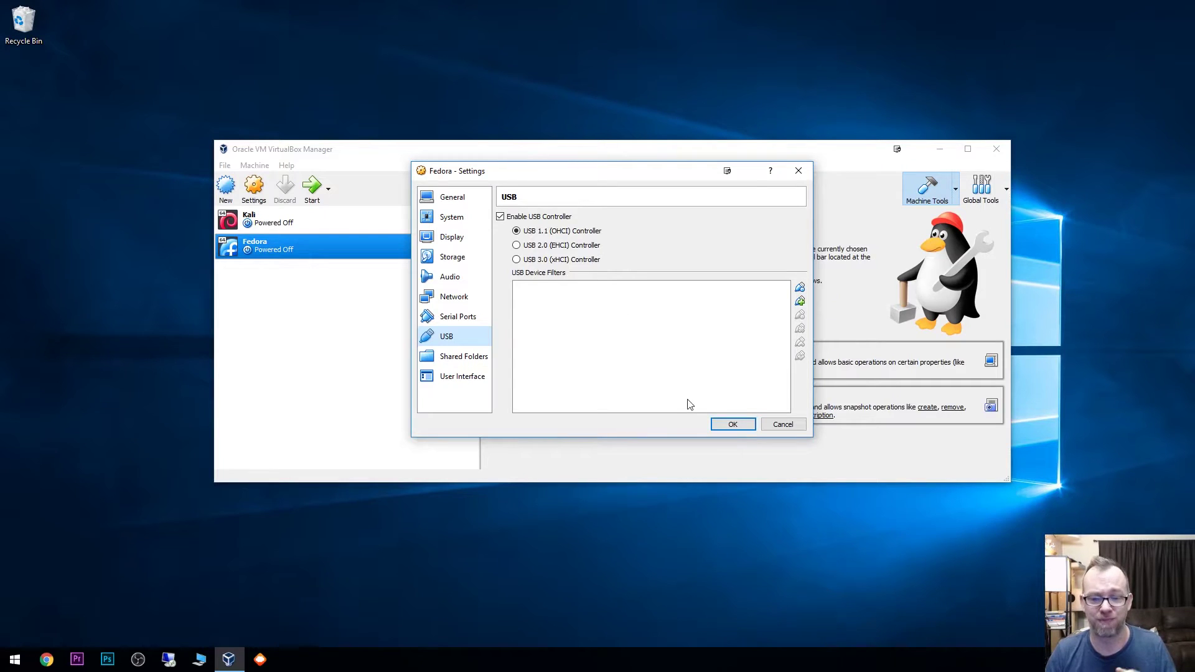
{"action": "left_click", "coordinate": [722, 426]}
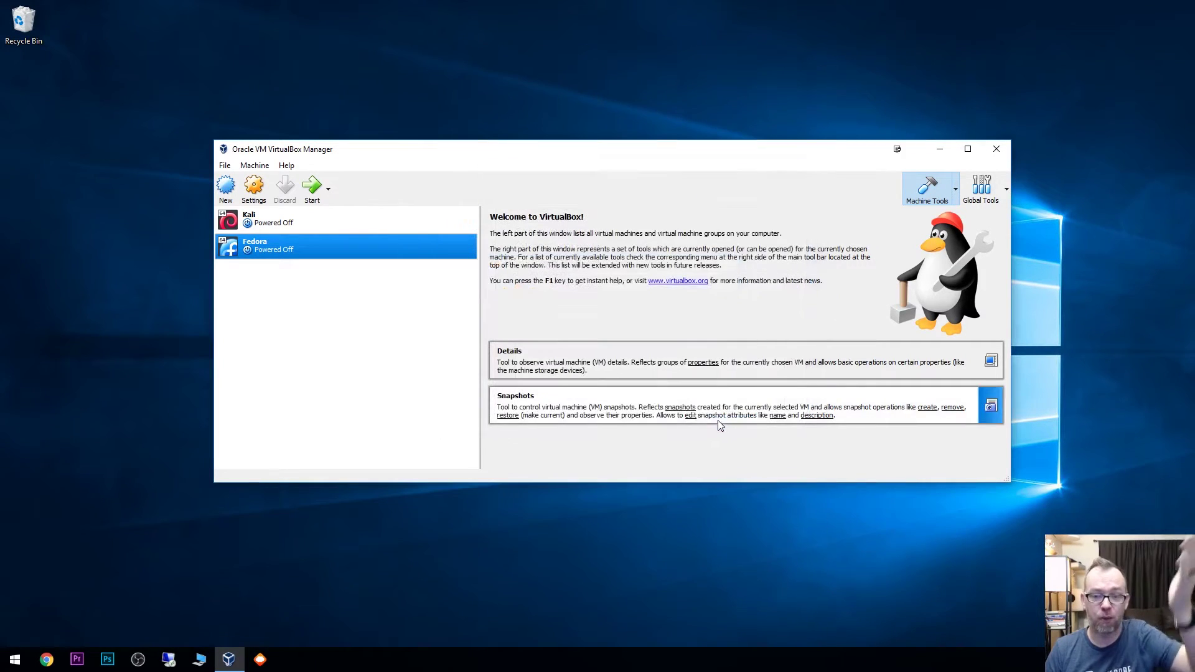
Step: Start the Fedora VM normally and boot 'Install Fedora 27' from its boot menu
{"action": "right_click", "coordinate": [291, 240]}
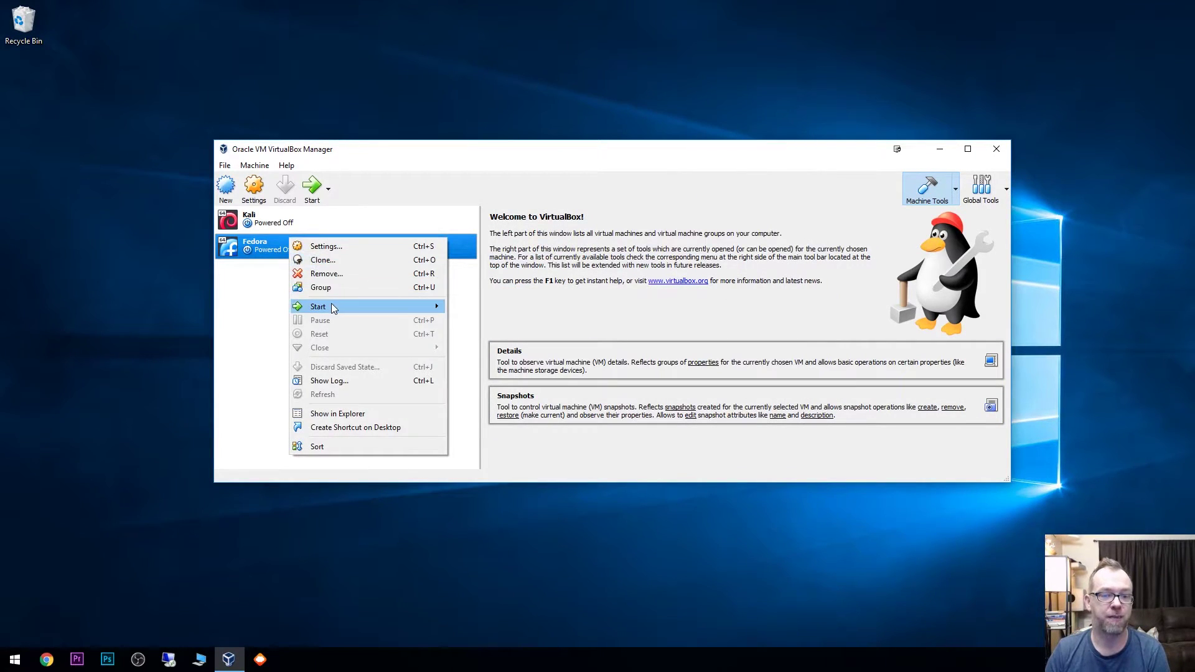
{"action": "mouse_move", "coordinate": [333, 308]}
{"action": "left_click", "coordinate": [485, 310]}
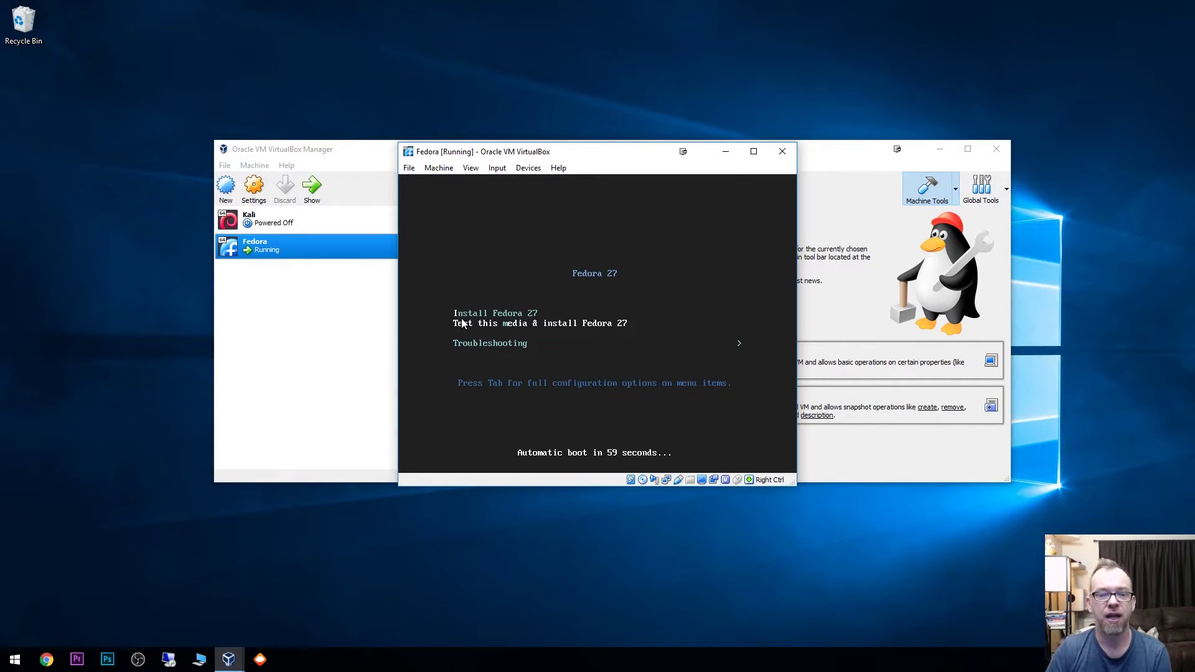
{"action": "key", "text": "Up"}
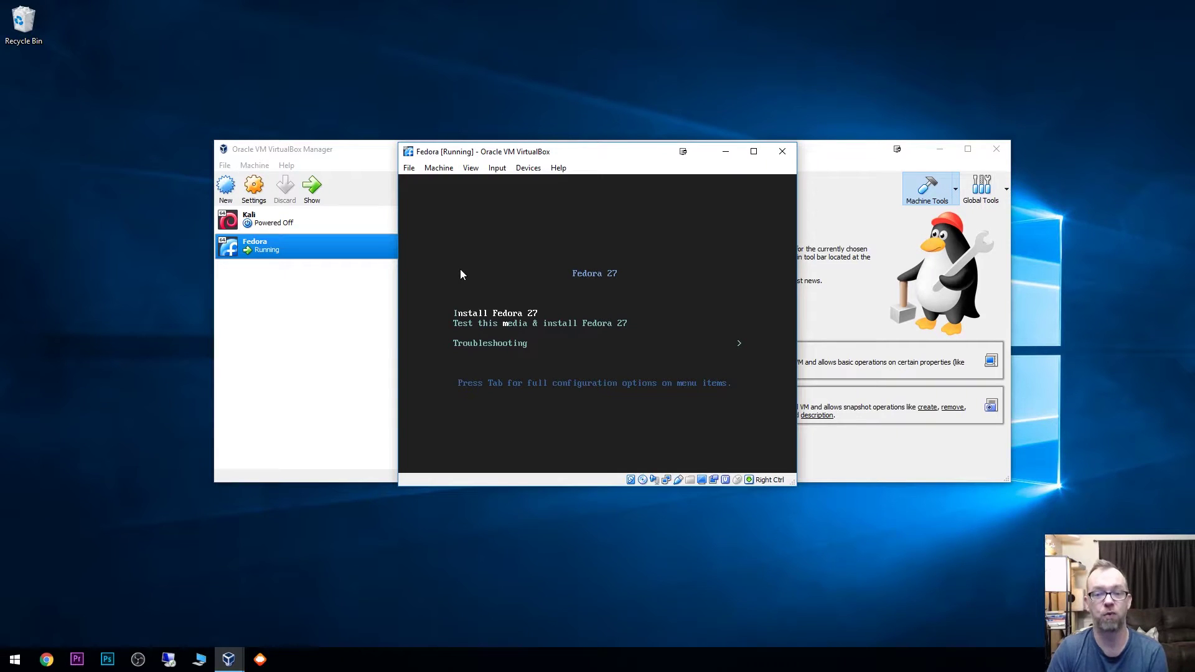
{"action": "key", "text": "Return"}
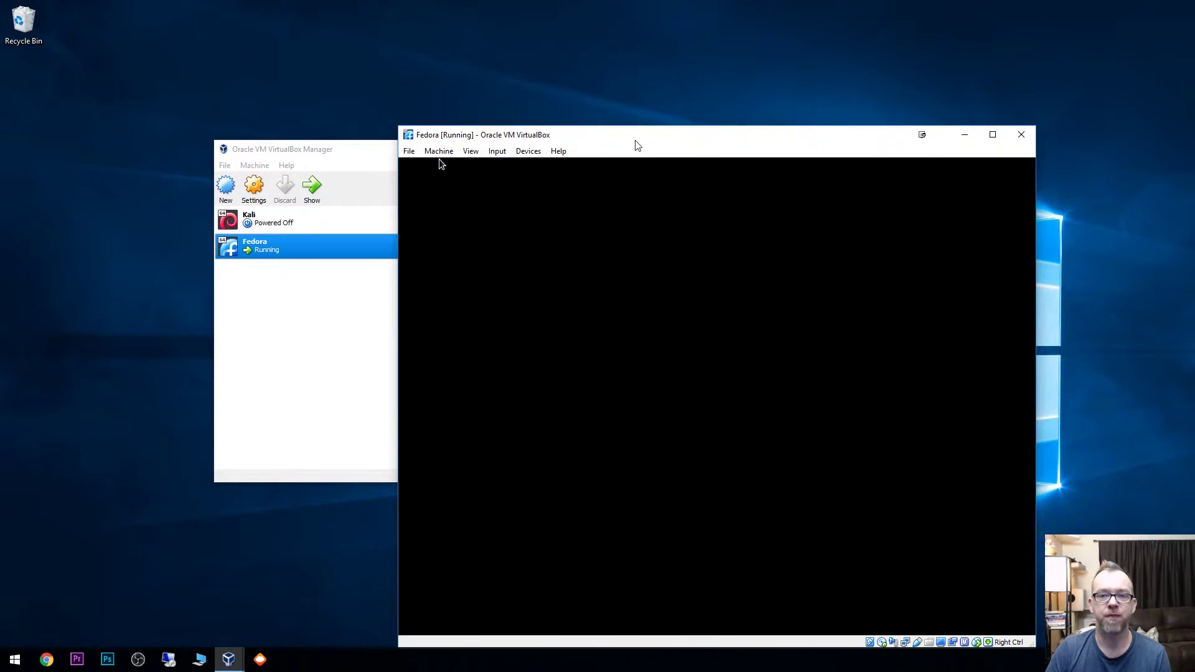
Step: Move the VM window up-left and continue with English (United States) as the language
{"action": "left_click_drag", "start_coordinate": [638, 145], "coordinate": [537, 80]}
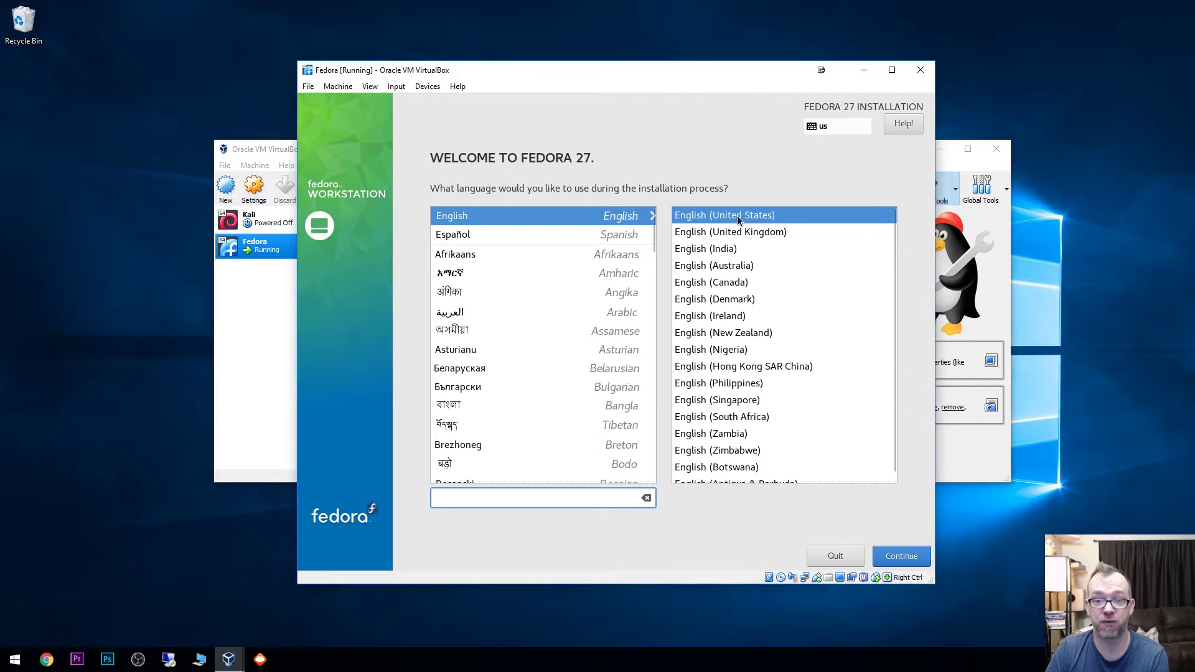
{"action": "left_click", "coordinate": [911, 563]}
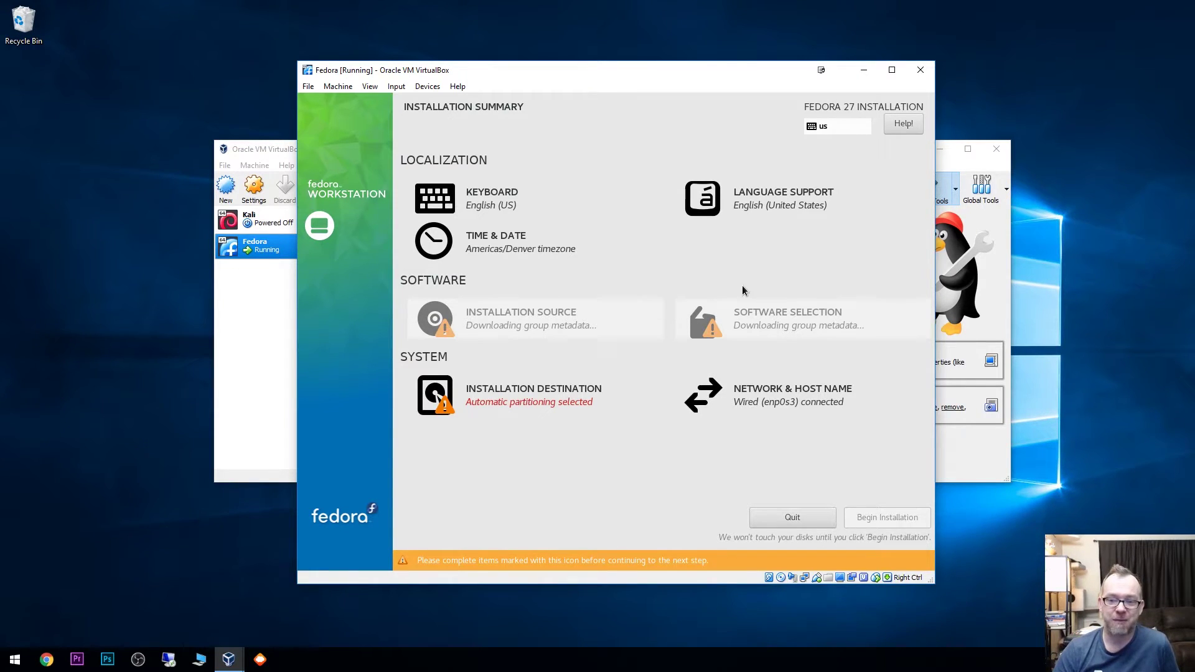
Step: Confirm the 20 GiB ATA VBOX HARDDISK with Automatic partitioning as installation destination
{"action": "mouse_move", "coordinate": [725, 324]}
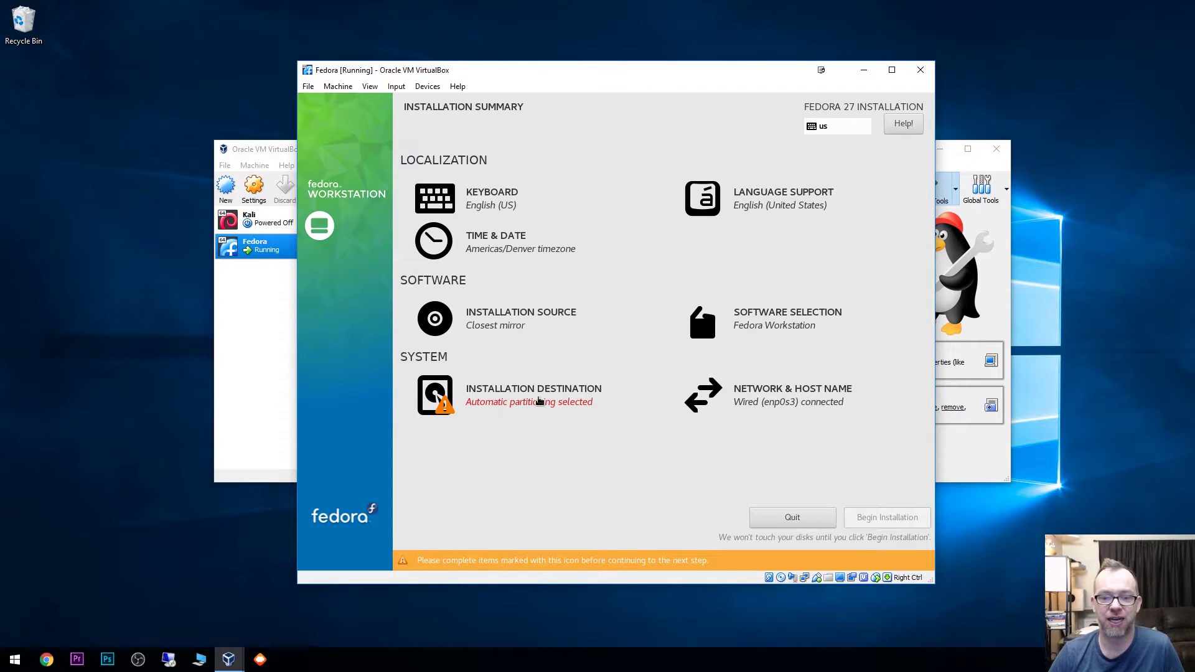
{"action": "left_click", "coordinate": [539, 400]}
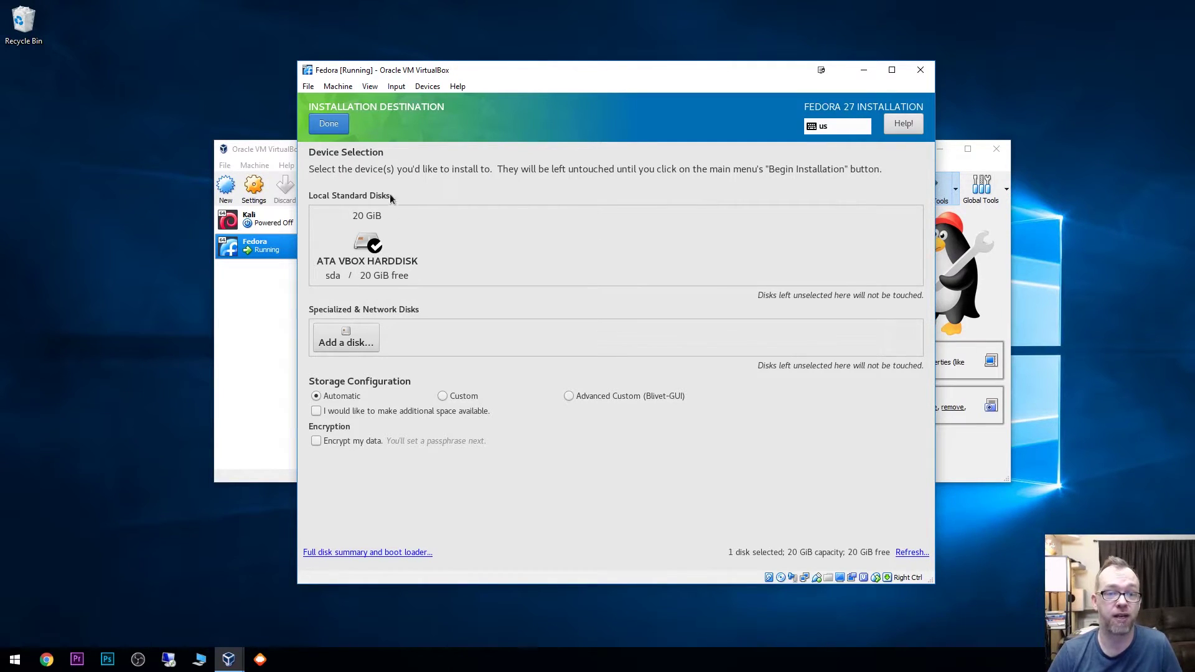
{"action": "left_click", "coordinate": [341, 124]}
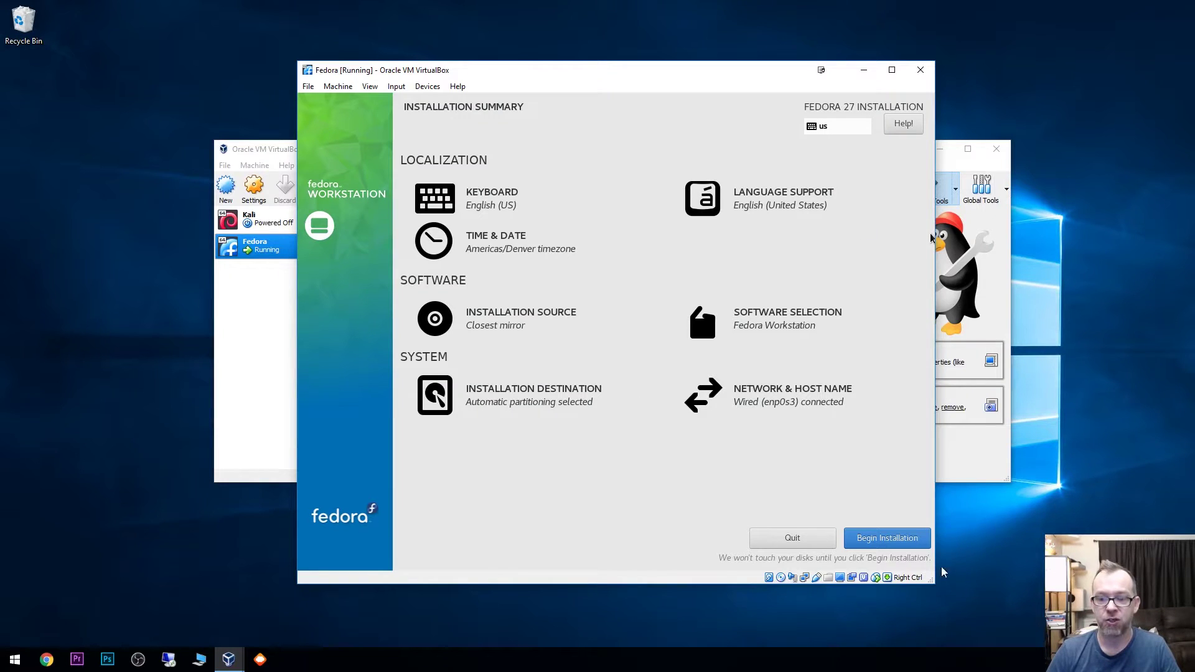
Step: Begin the Fedora installation from the Installation Summary
{"action": "left_click", "coordinate": [894, 541]}
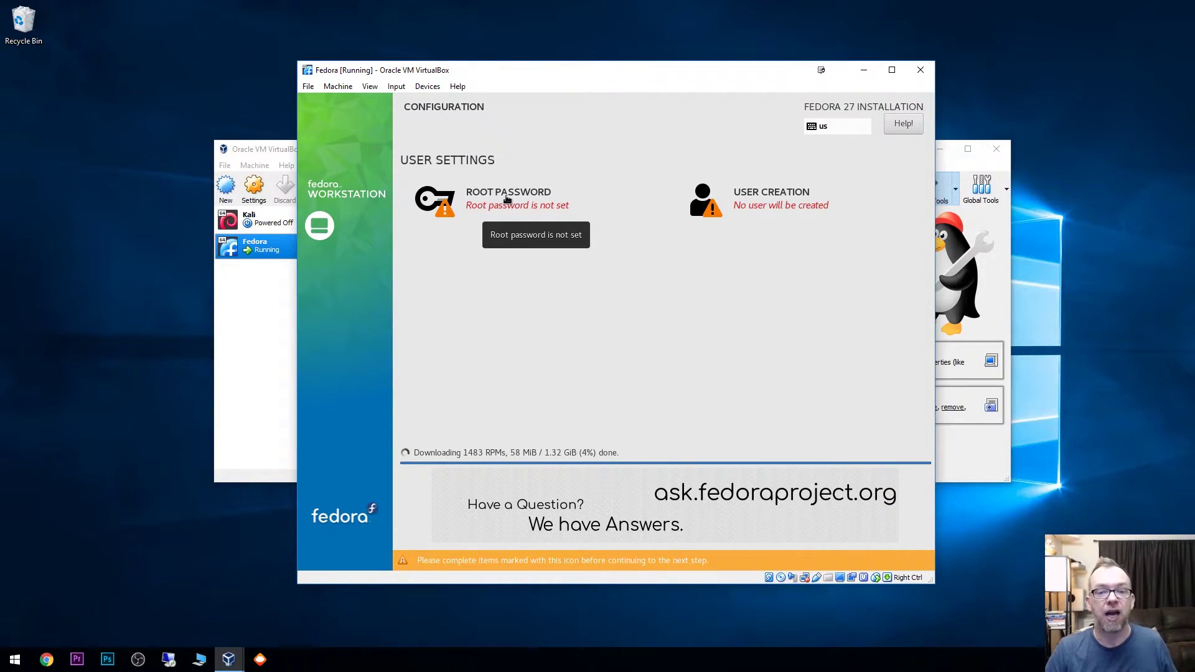
Step: Set the root password, entering it in both the password and confirmation fields
{"action": "left_click", "coordinate": [506, 198]}
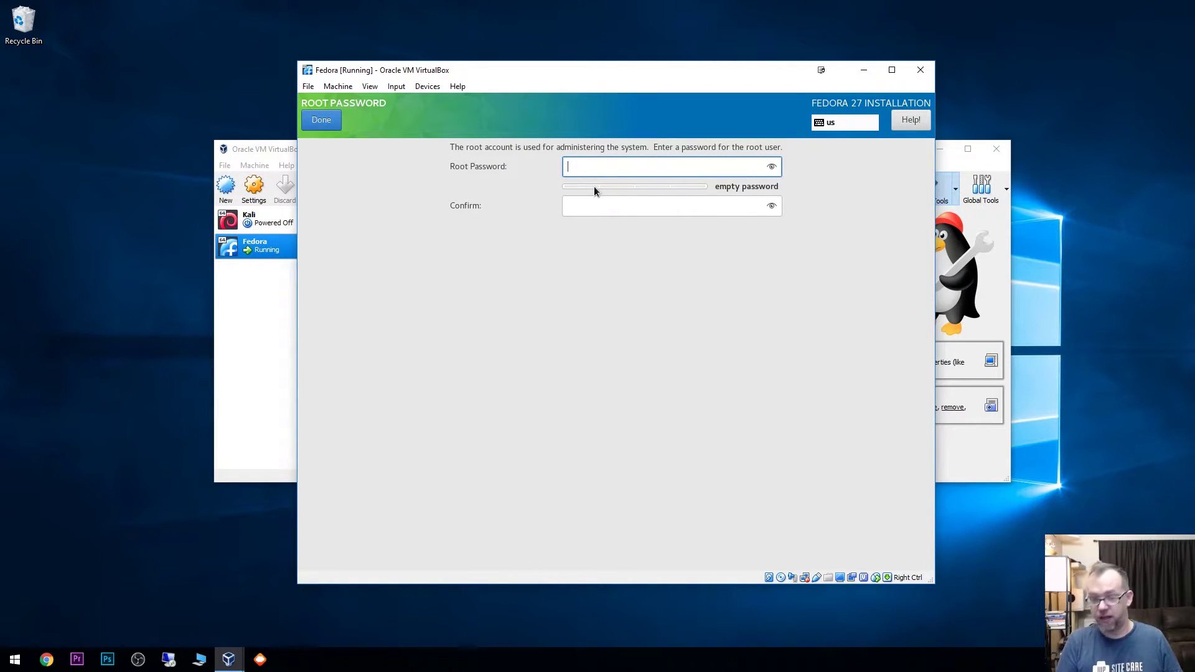
{"action": "type", "text": "password"}
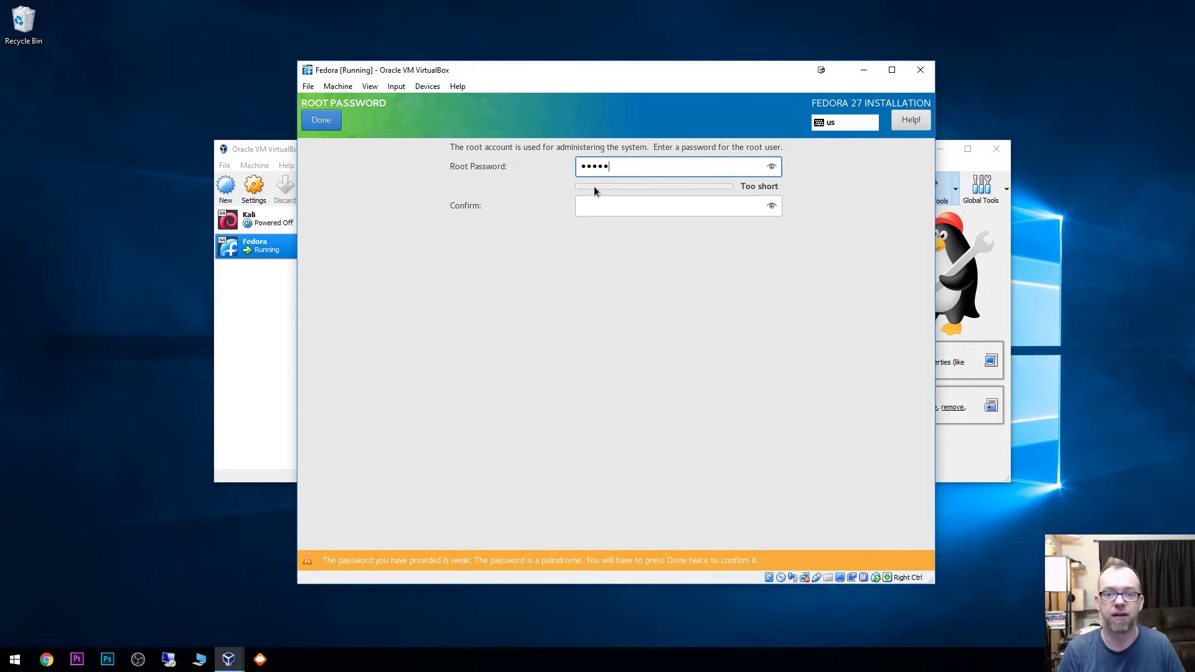
{"action": "type", "text": "123"}
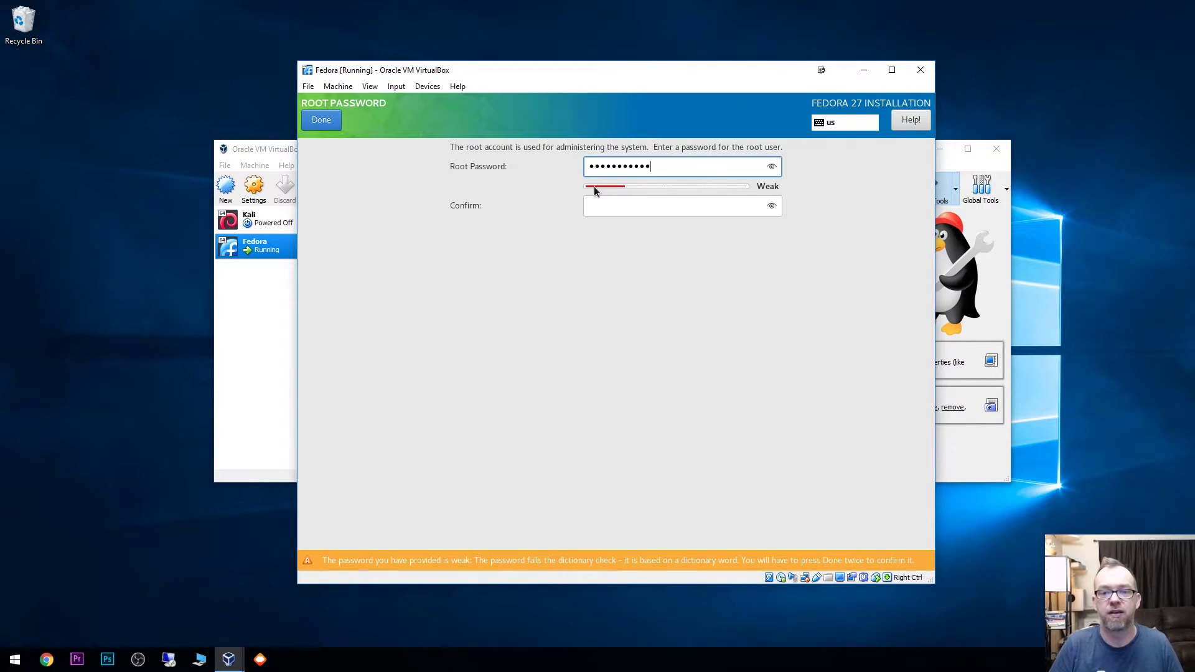
{"action": "key", "text": "Tab"}
{"action": "type", "text": "password"}
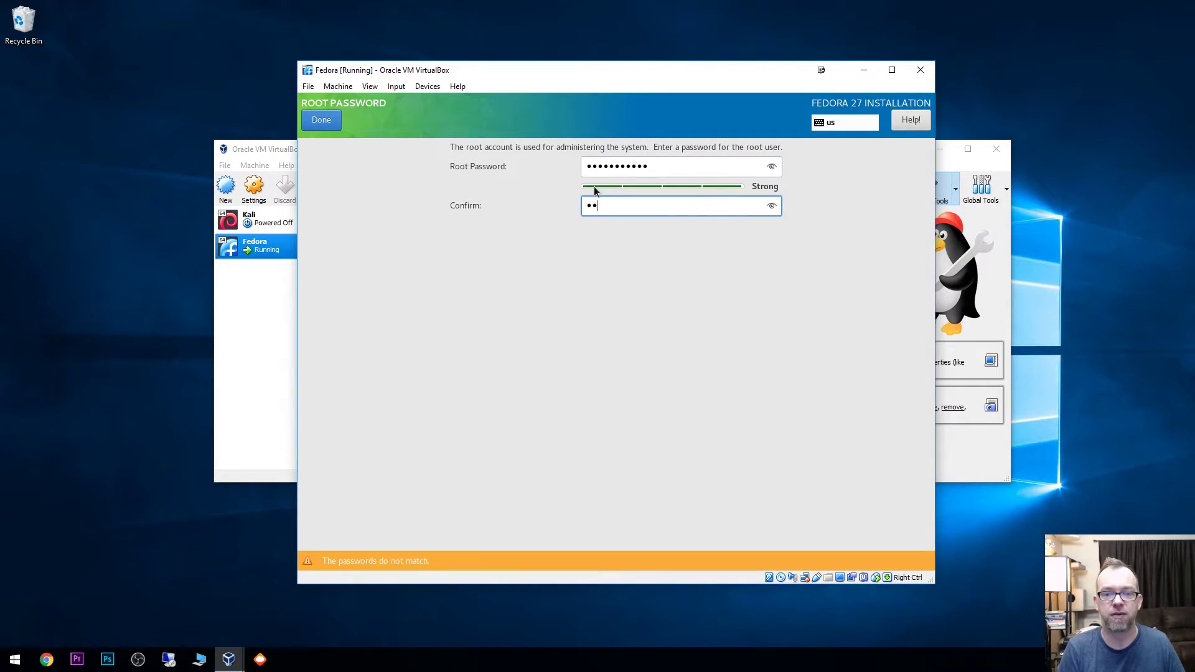
{"action": "type", "text": "123"}
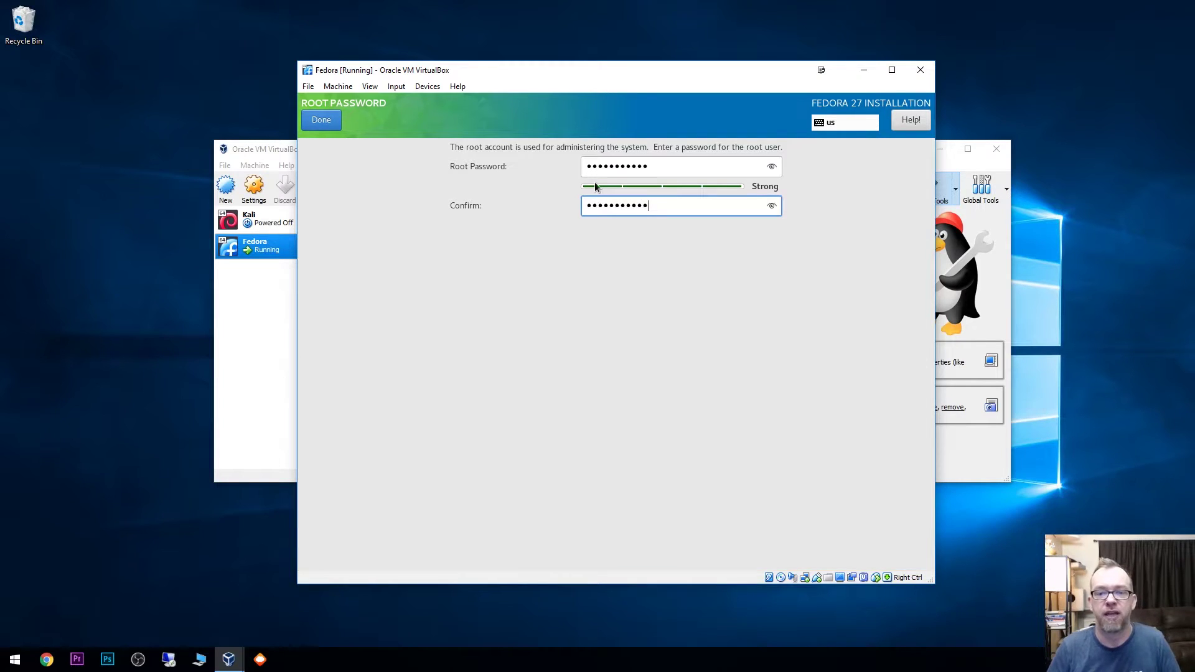
{"action": "left_click", "coordinate": [317, 122]}
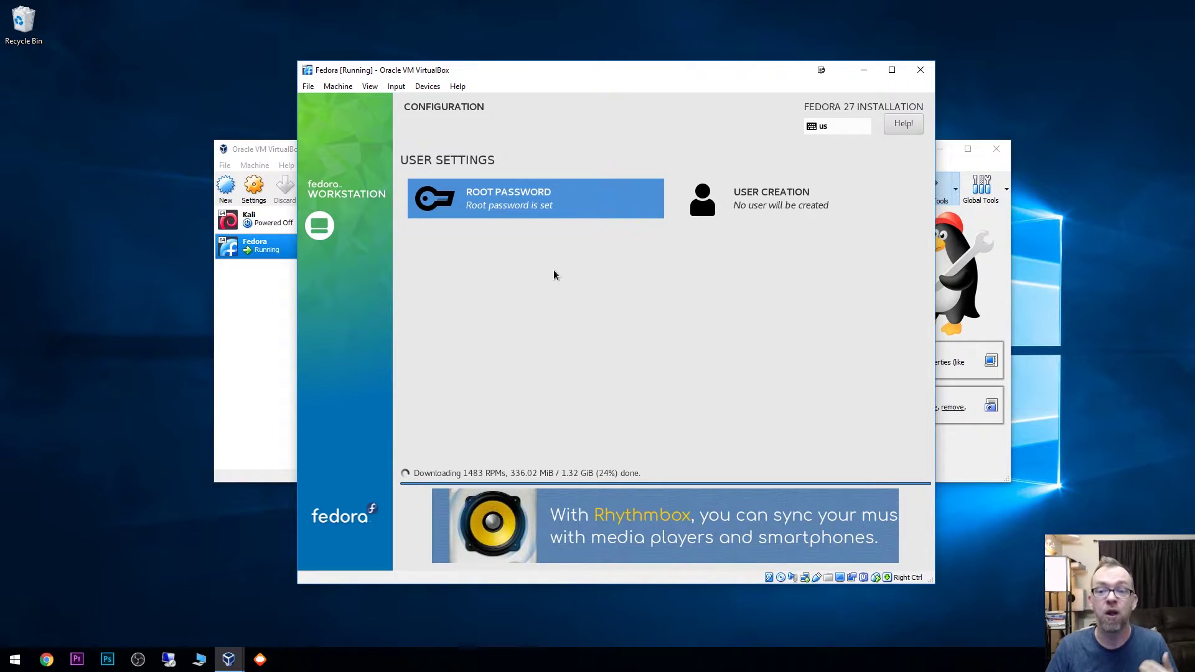
Step: Fill in the new user's full name, make them administrator, and enter a password twice
{"action": "left_click", "coordinate": [760, 212]}
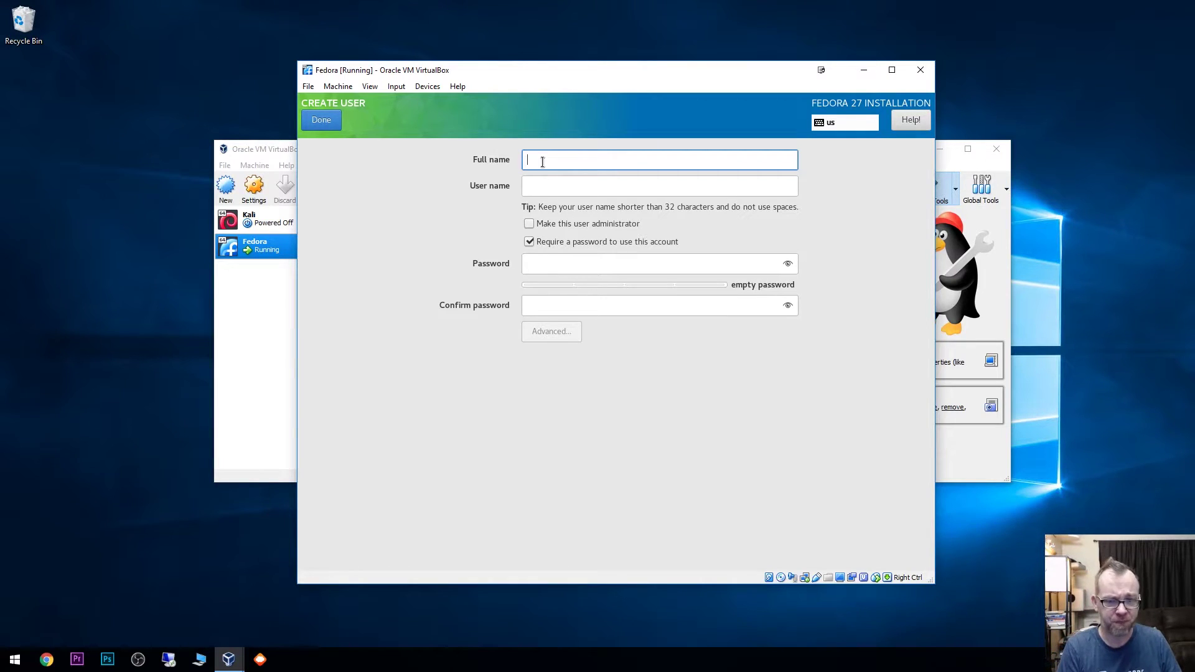
{"action": "type", "text": "DB Tech"}
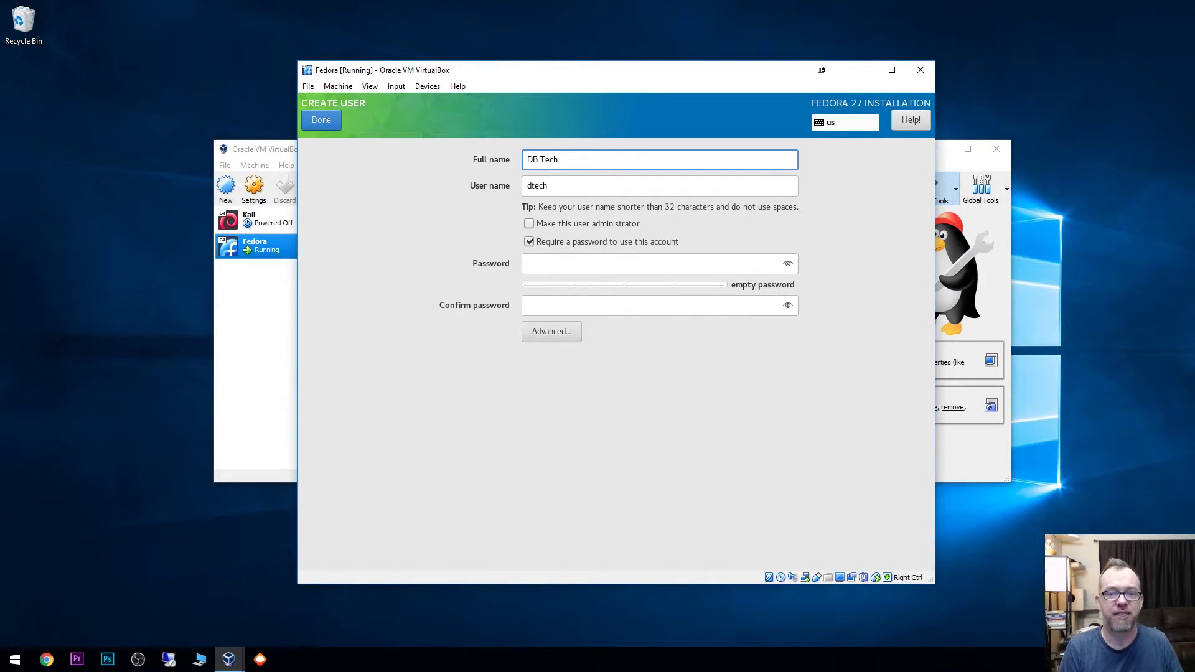
{"action": "key", "text": "Tab"}
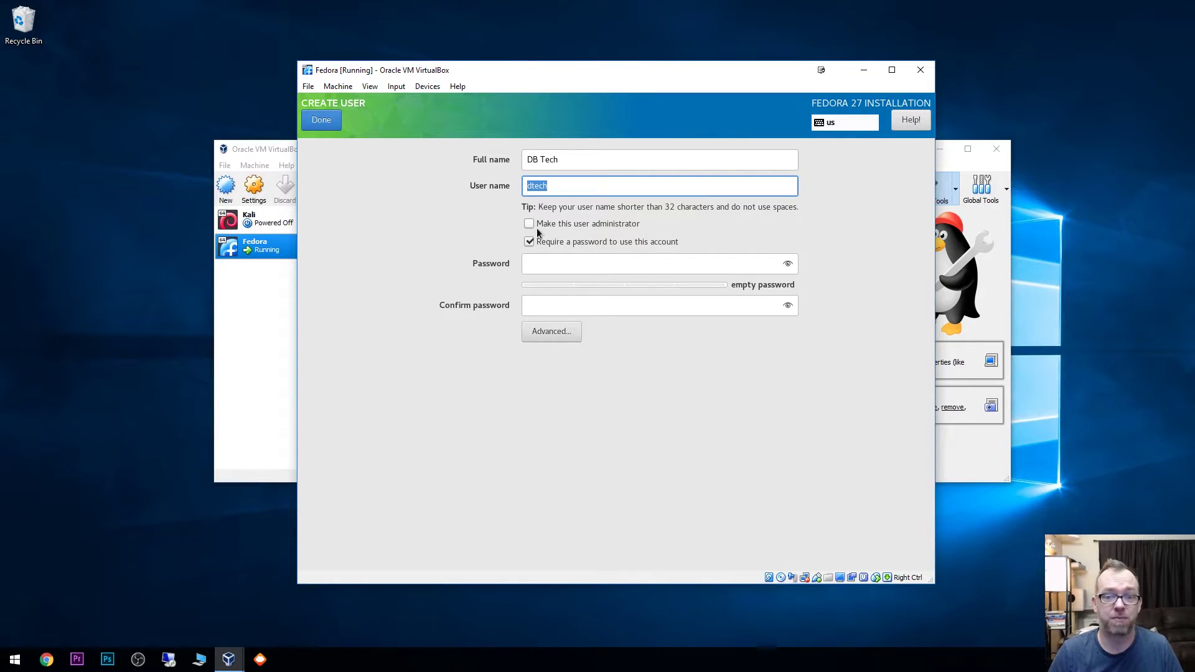
{"action": "left_click", "coordinate": [537, 223]}
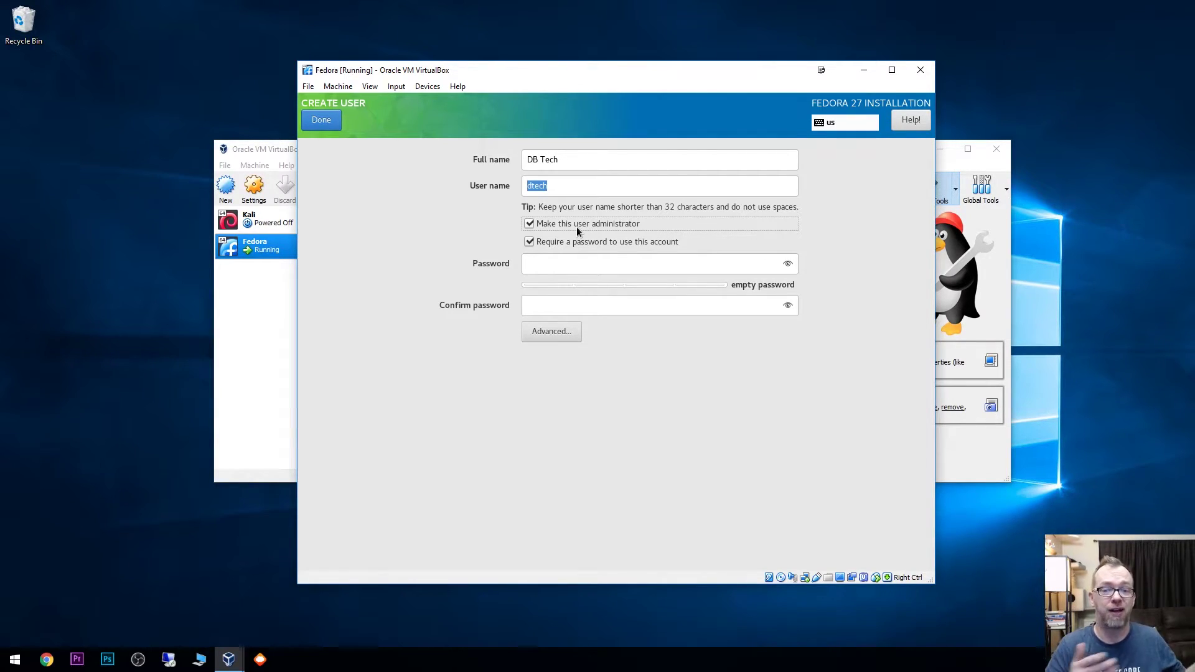
{"action": "left_click", "coordinate": [554, 262]}
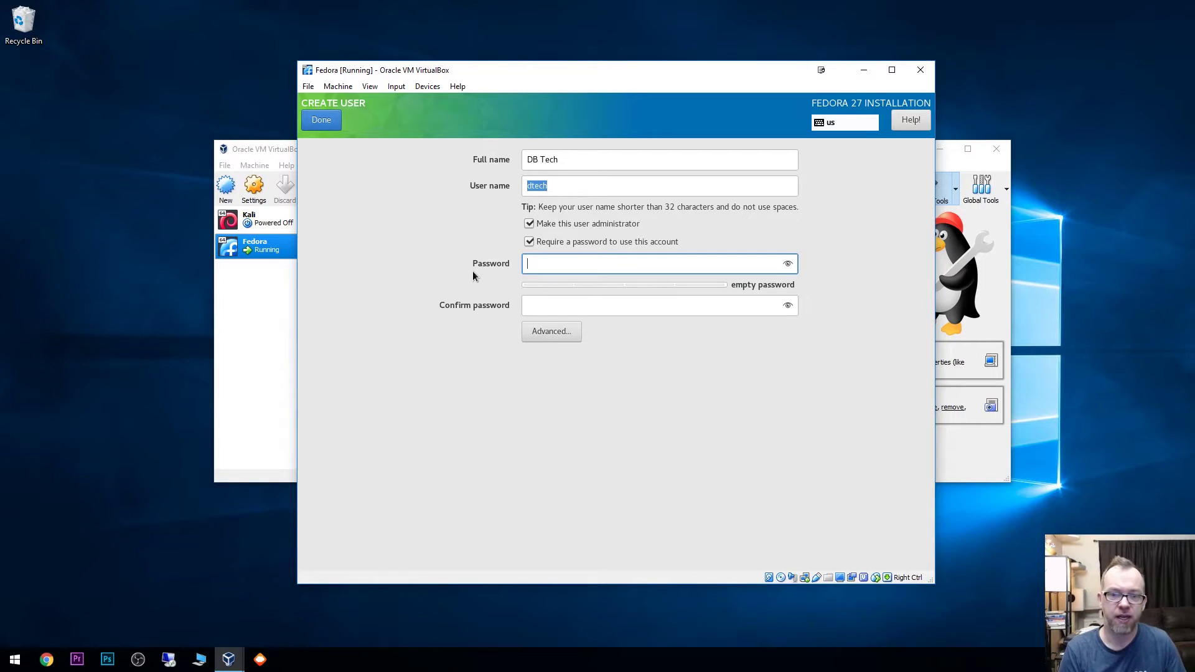
{"action": "type", "text": "password123"}
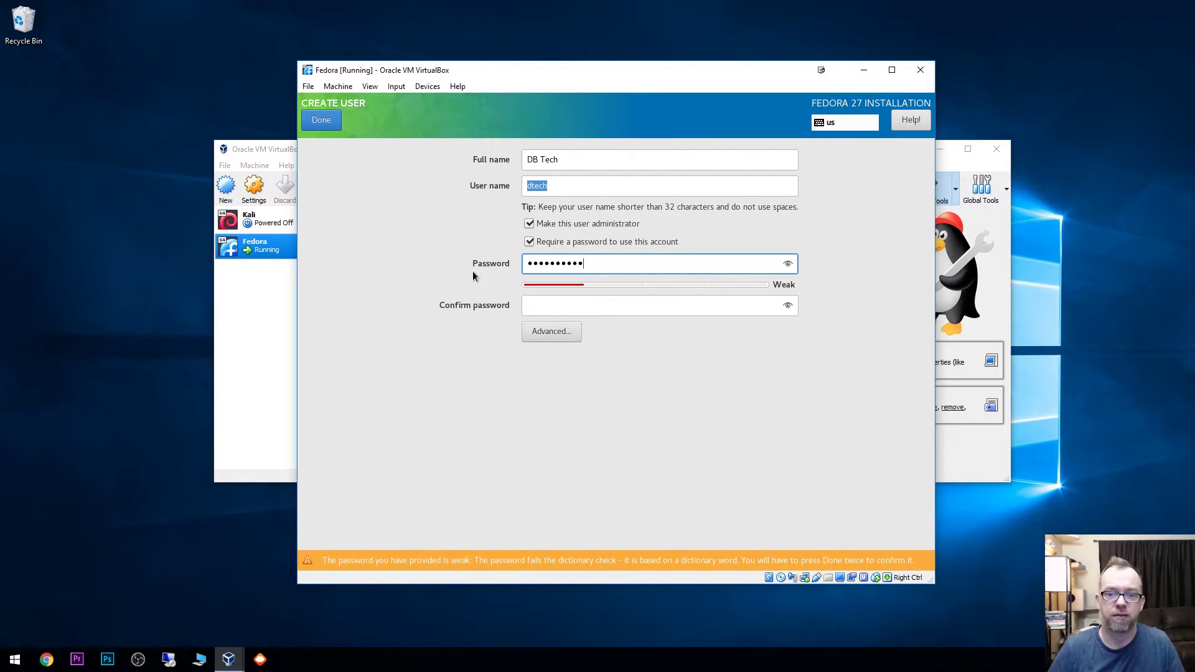
{"action": "key", "text": "Tab"}
{"action": "type", "text": "password123"}
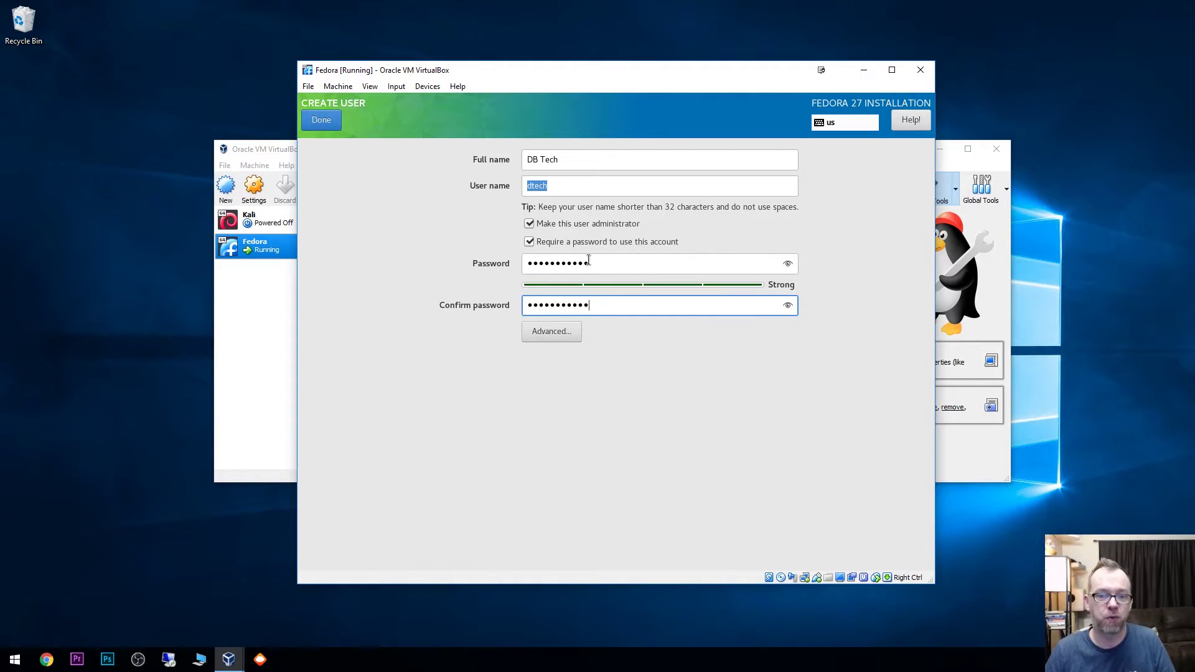
{"action": "left_click", "coordinate": [553, 333]}
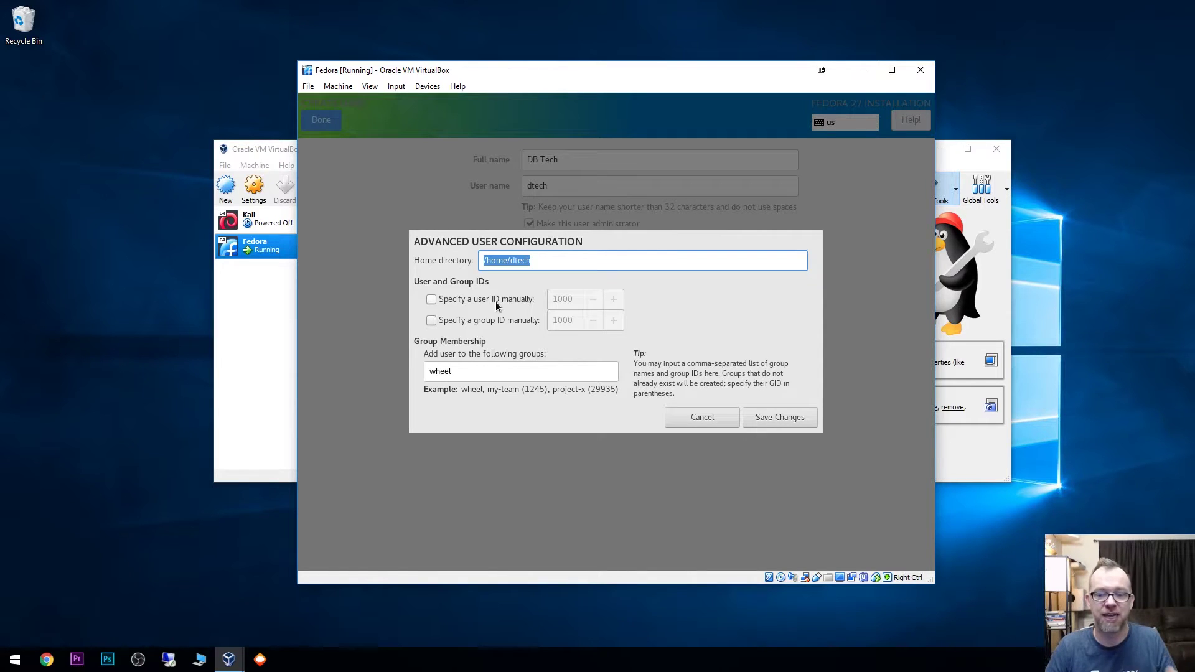
{"action": "left_click", "coordinate": [700, 420]}
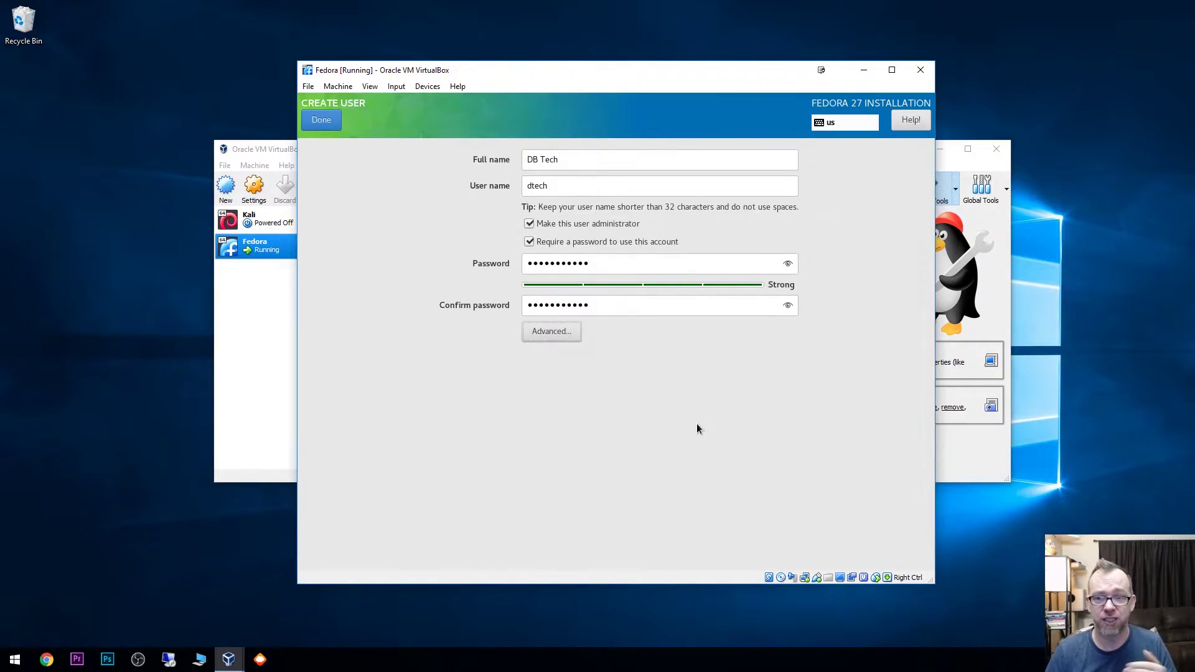
Step: Save the administrator account and let Fedora finish installing until reboot is offered
{"action": "left_click", "coordinate": [321, 120]}
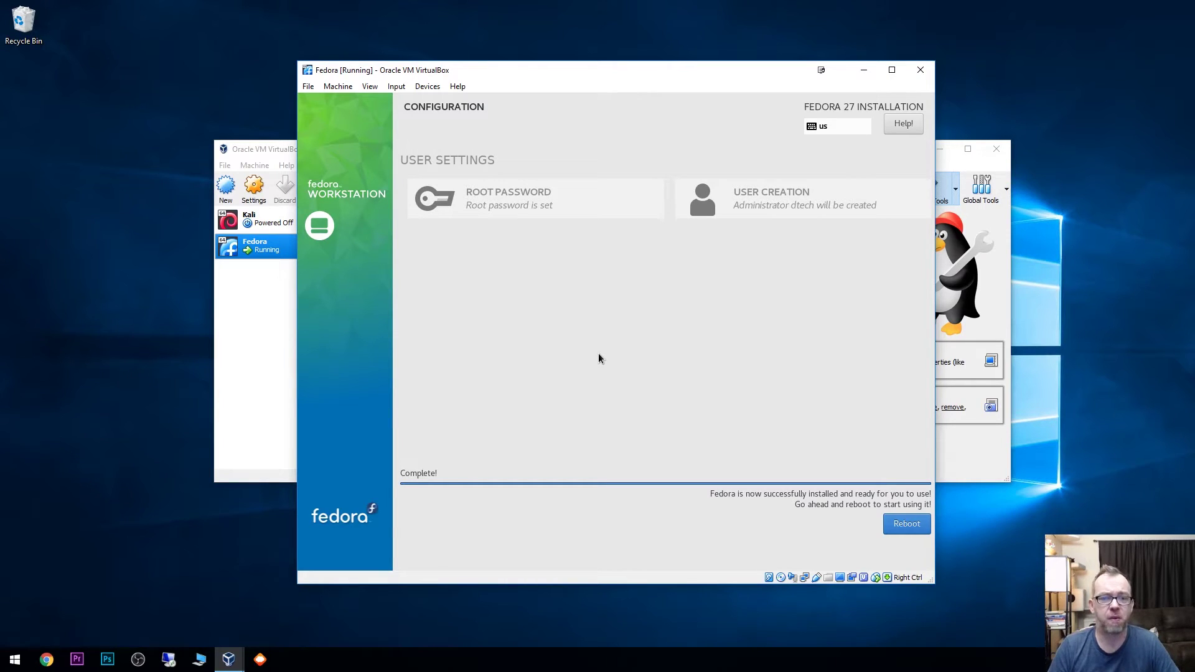
Step: Open the Fedora VM's Storage settings and try detaching the installer disc image
{"action": "left_click", "coordinate": [272, 328]}
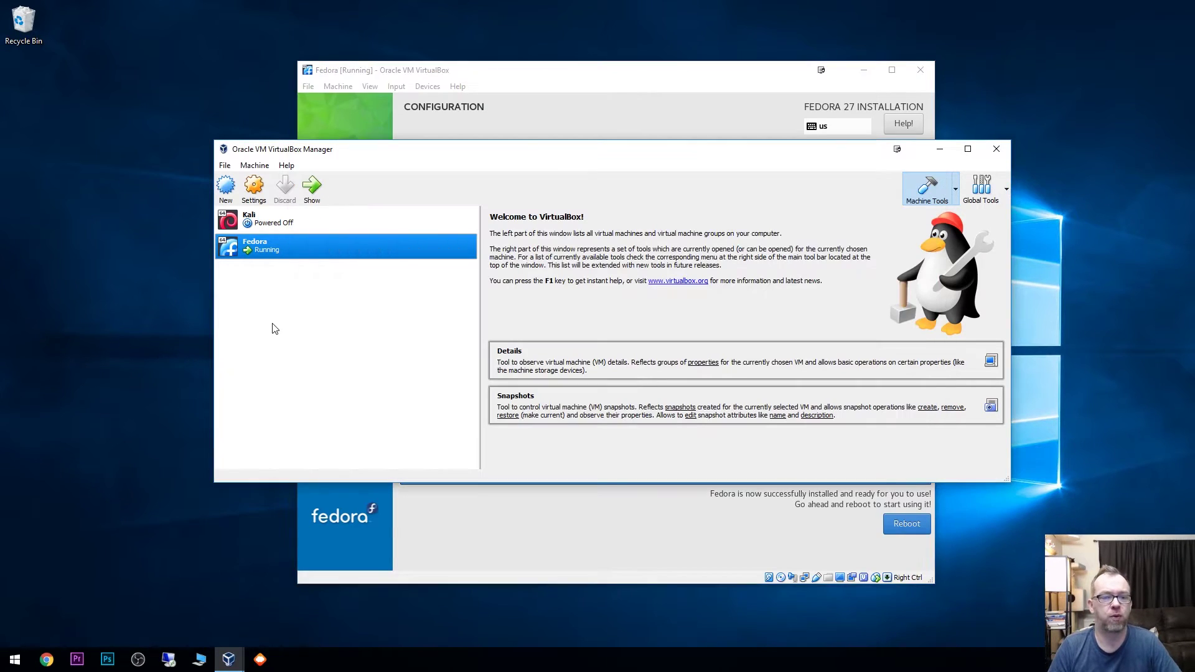
{"action": "right_click", "coordinate": [266, 258]}
{"action": "left_click", "coordinate": [283, 262]}
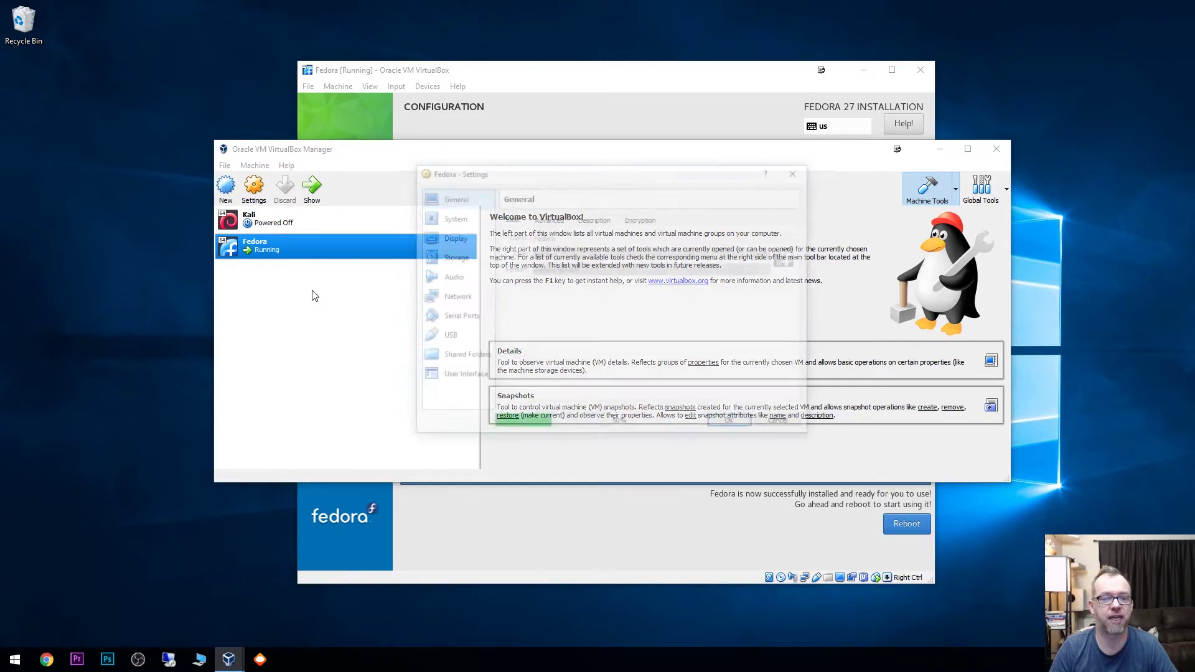
{"action": "left_click", "coordinate": [453, 257]}
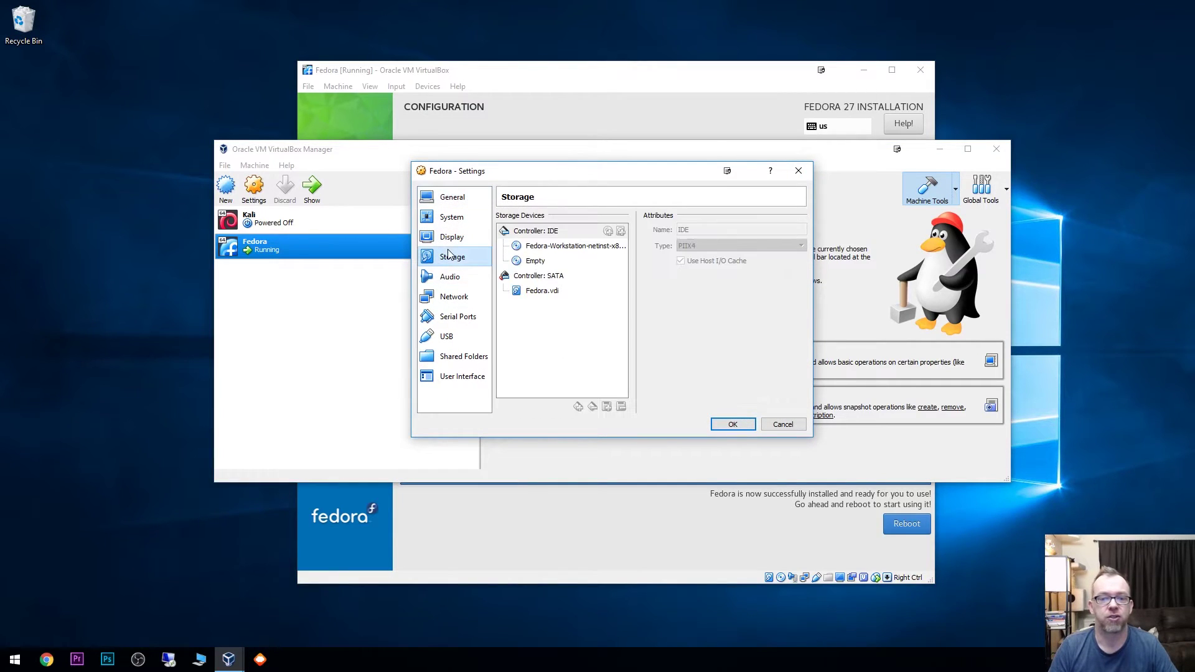
{"action": "left_click", "coordinate": [541, 246]}
{"action": "right_click", "coordinate": [541, 247]}
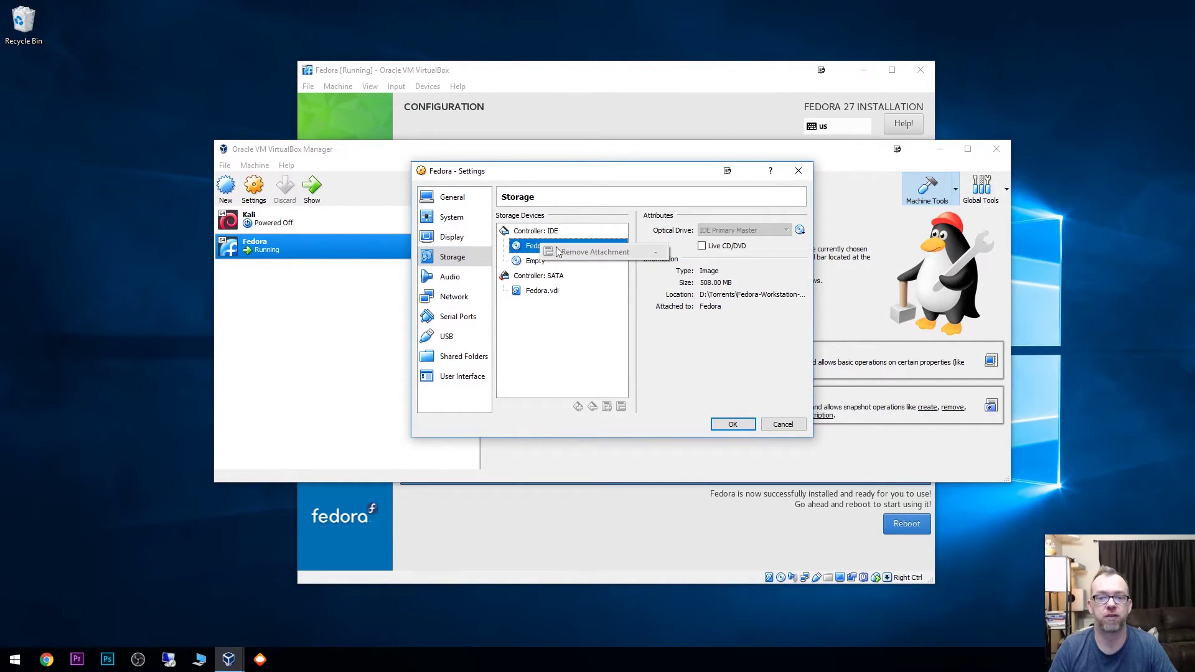
{"action": "left_click", "coordinate": [534, 247]}
Step: Reboot from the finished installer and halt the VM's boot menu countdown at Install Fedora 27
{"action": "left_click", "coordinate": [641, 525]}
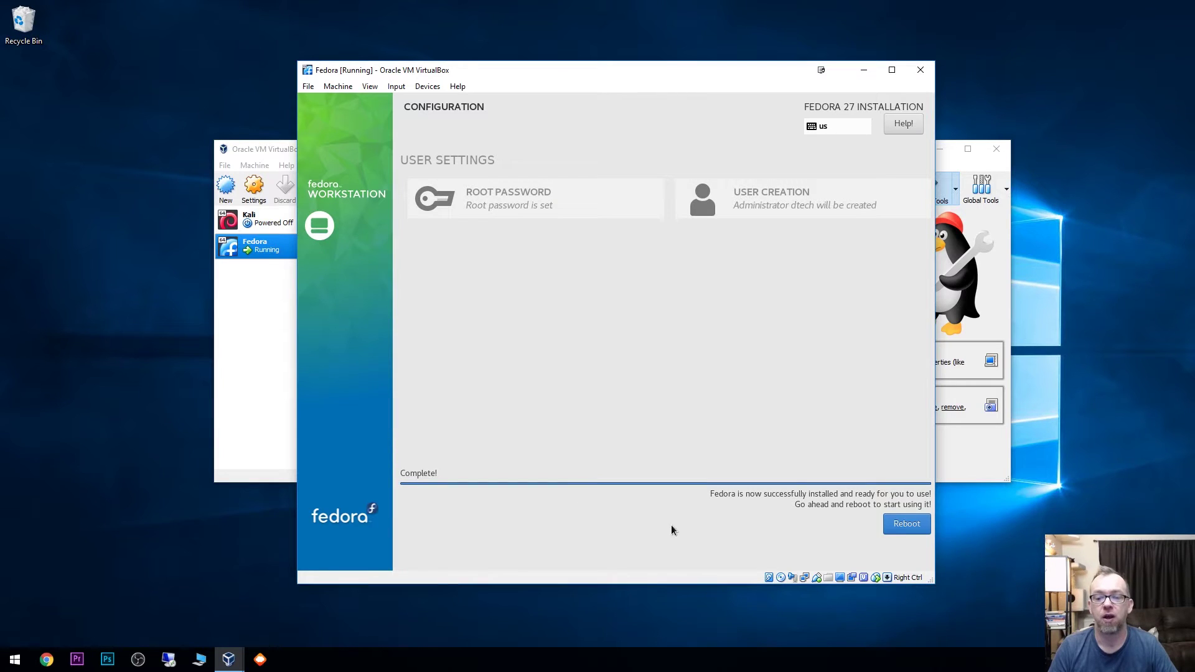
{"action": "left_click", "coordinate": [905, 523]}
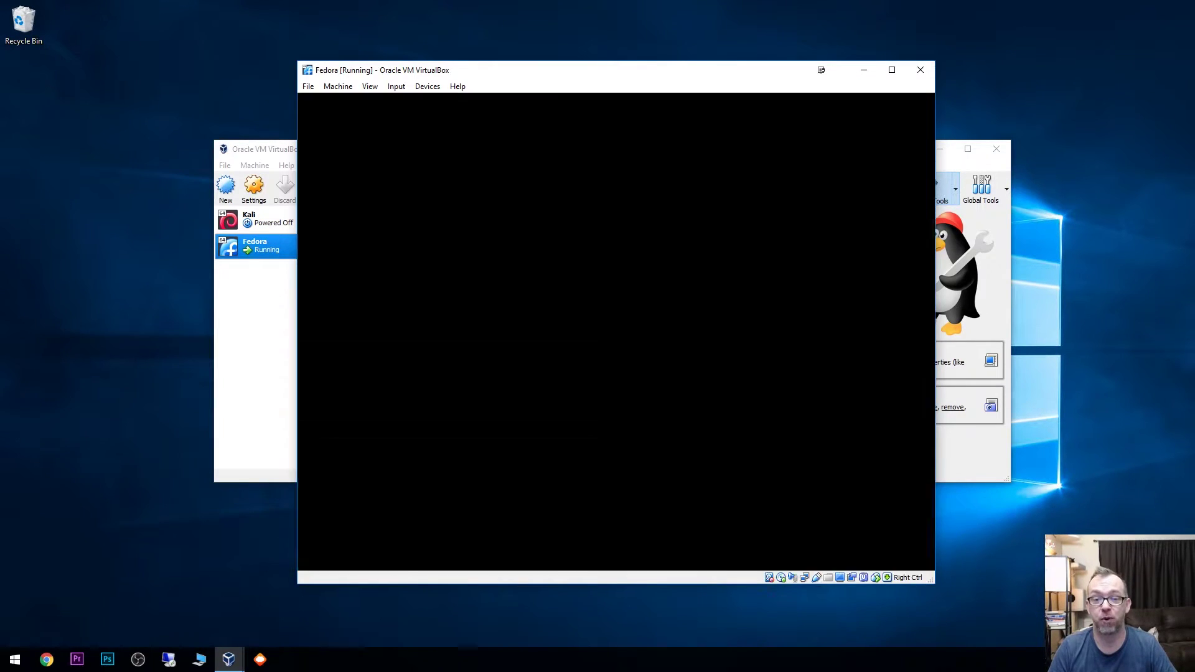
{"action": "left_click", "coordinate": [699, 393]}
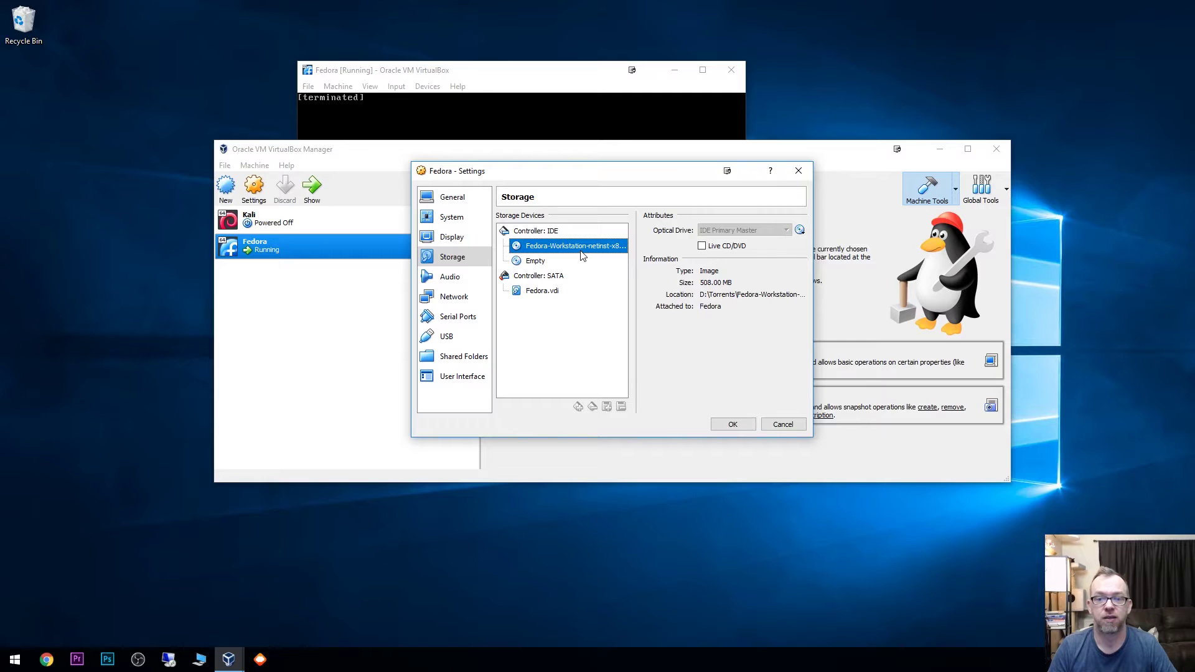
{"action": "right_click", "coordinate": [583, 253]}
{"action": "left_click", "coordinate": [567, 255]}
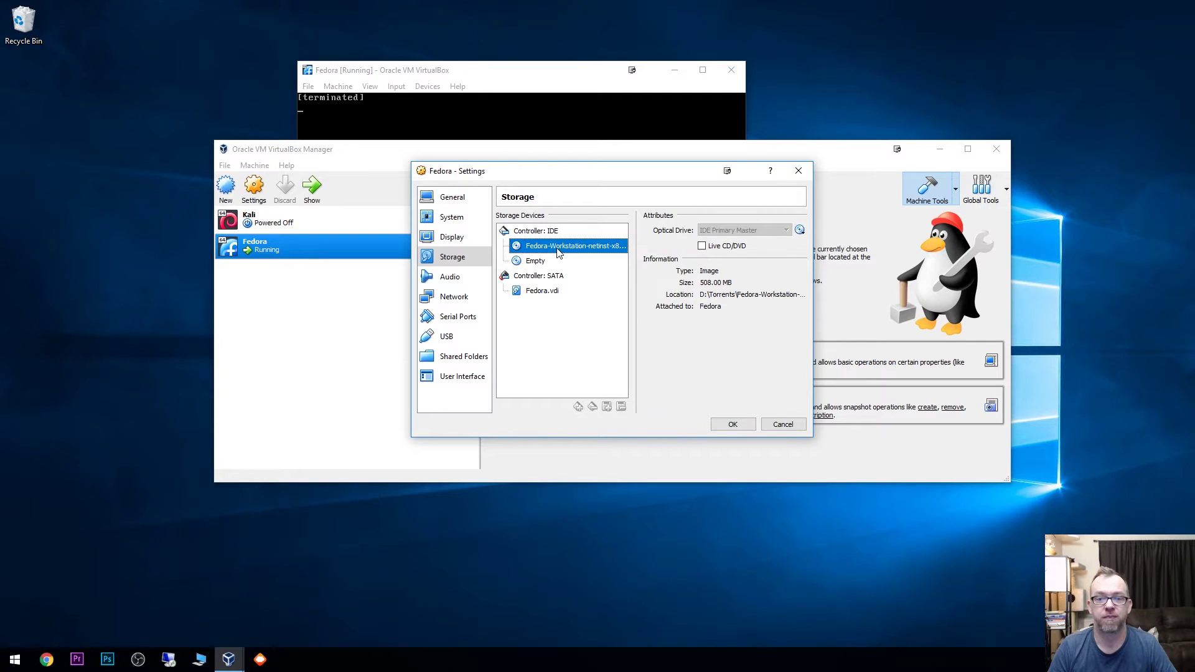
{"action": "left_click", "coordinate": [475, 79]}
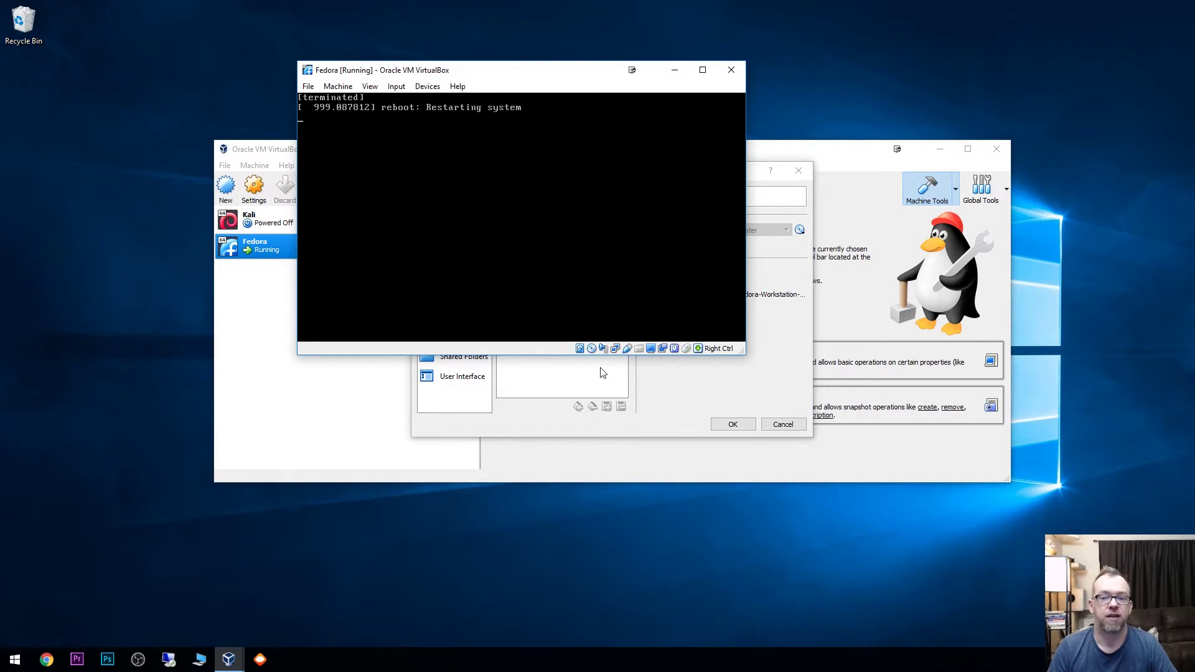
{"action": "left_click", "coordinate": [687, 356]}
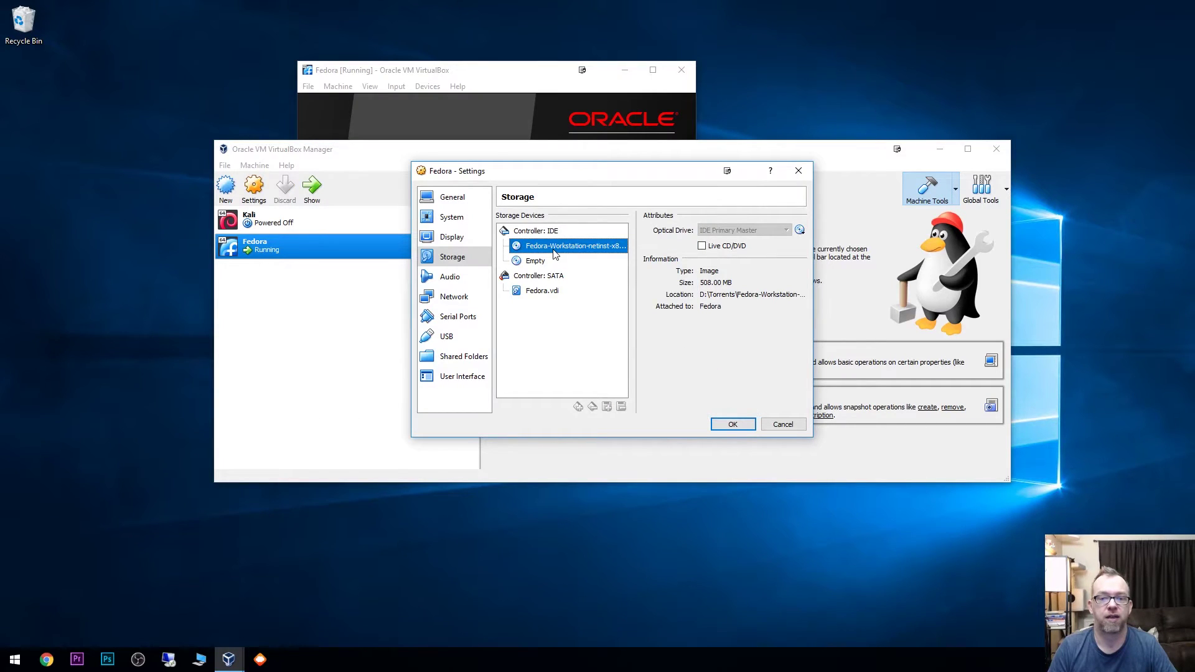
{"action": "left_click", "coordinate": [502, 78]}
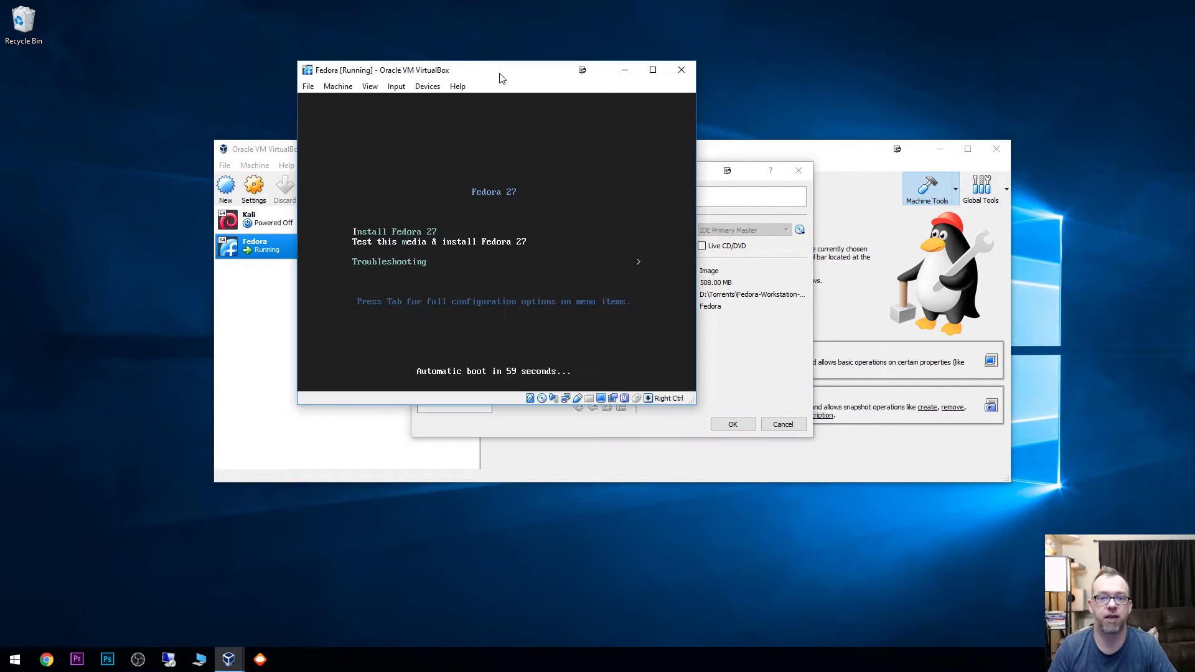
{"action": "key", "text": "Up"}
{"action": "key", "text": "Down"}
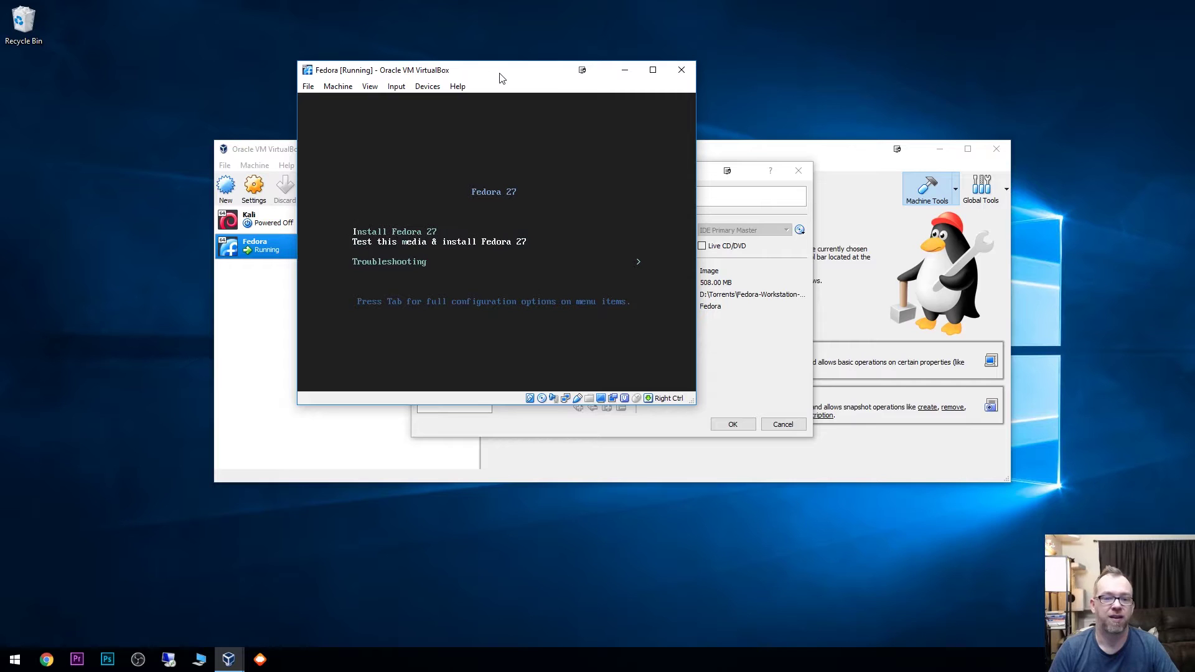
{"action": "key", "text": "Up"}
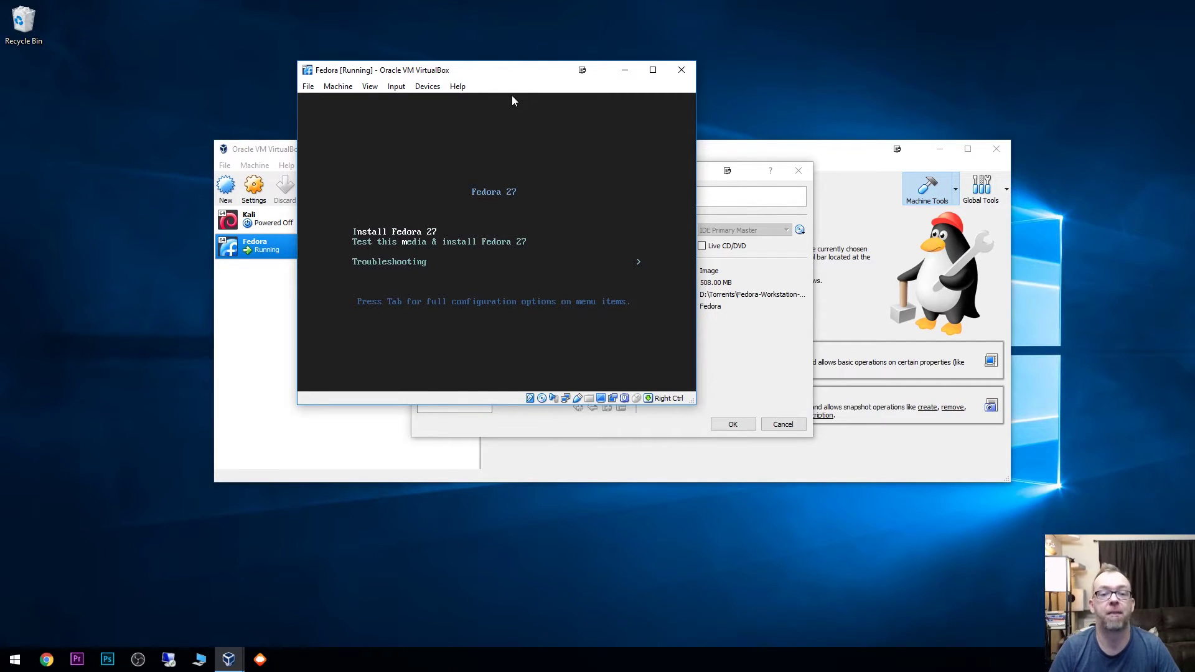
Step: Power off the Fedora VM via File > Close and keep the edited storage settings
{"action": "left_click", "coordinate": [308, 87]}
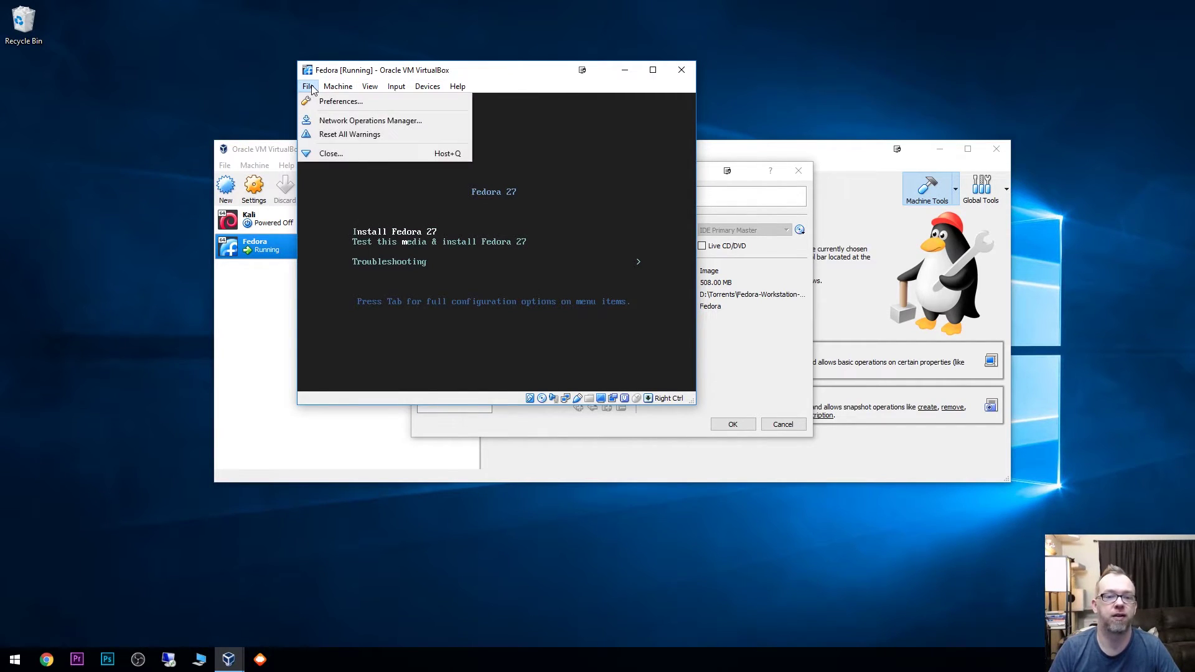
{"action": "left_click", "coordinate": [333, 152]}
{"action": "left_click", "coordinate": [480, 254]}
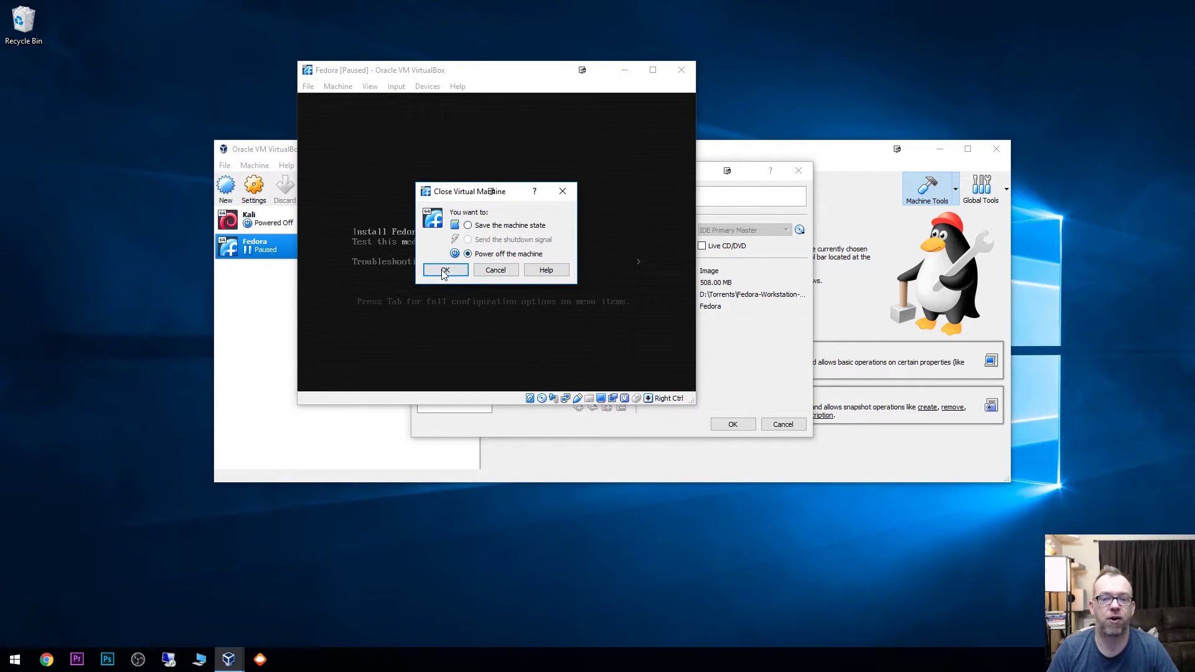
{"action": "left_click", "coordinate": [445, 270]}
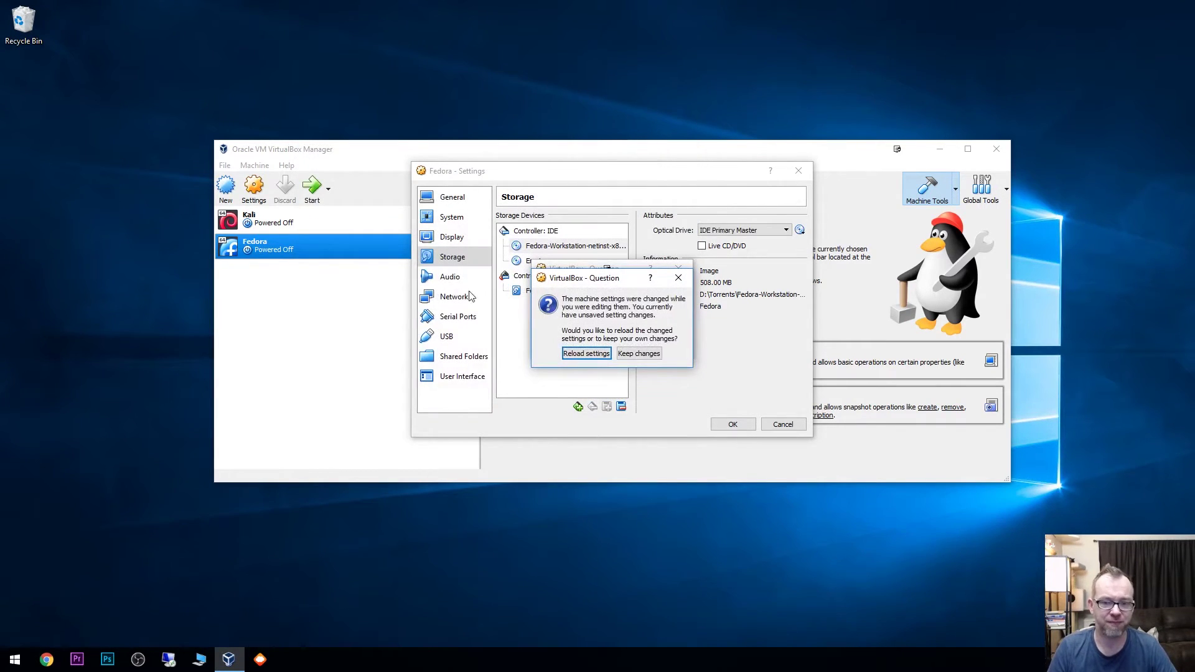
{"action": "left_click", "coordinate": [633, 355]}
{"action": "left_click", "coordinate": [630, 344]}
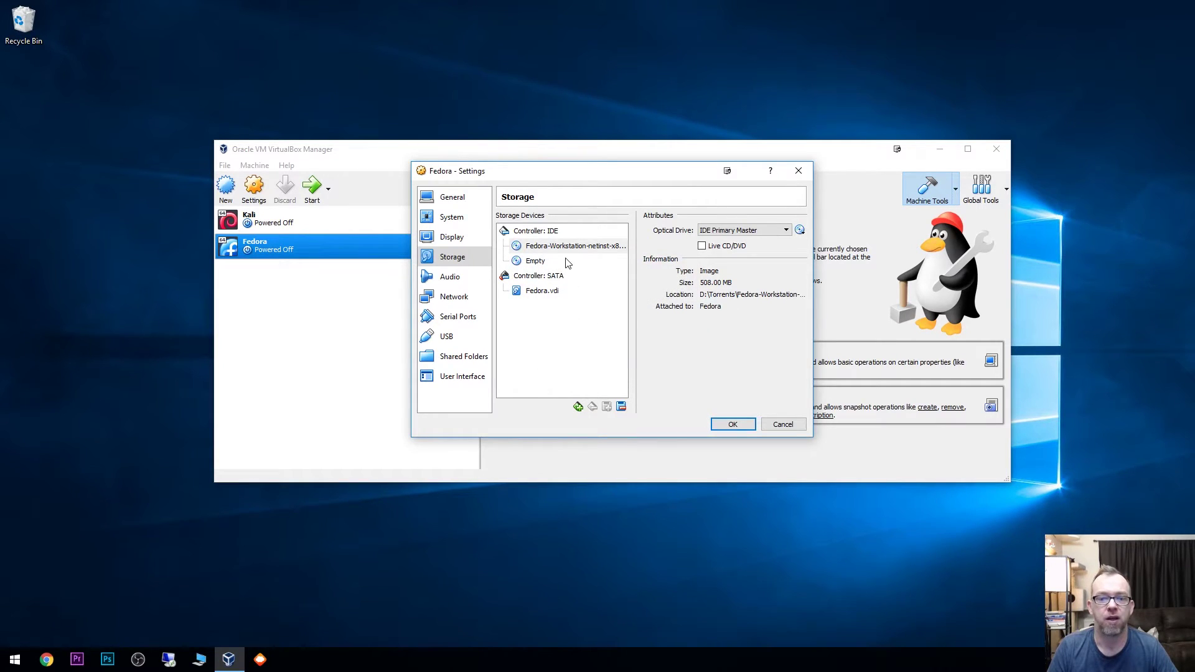
Step: Remove the installer ISO attachment from Controller: IDE and save the settings
{"action": "right_click", "coordinate": [562, 247]}
{"action": "left_click", "coordinate": [584, 257]}
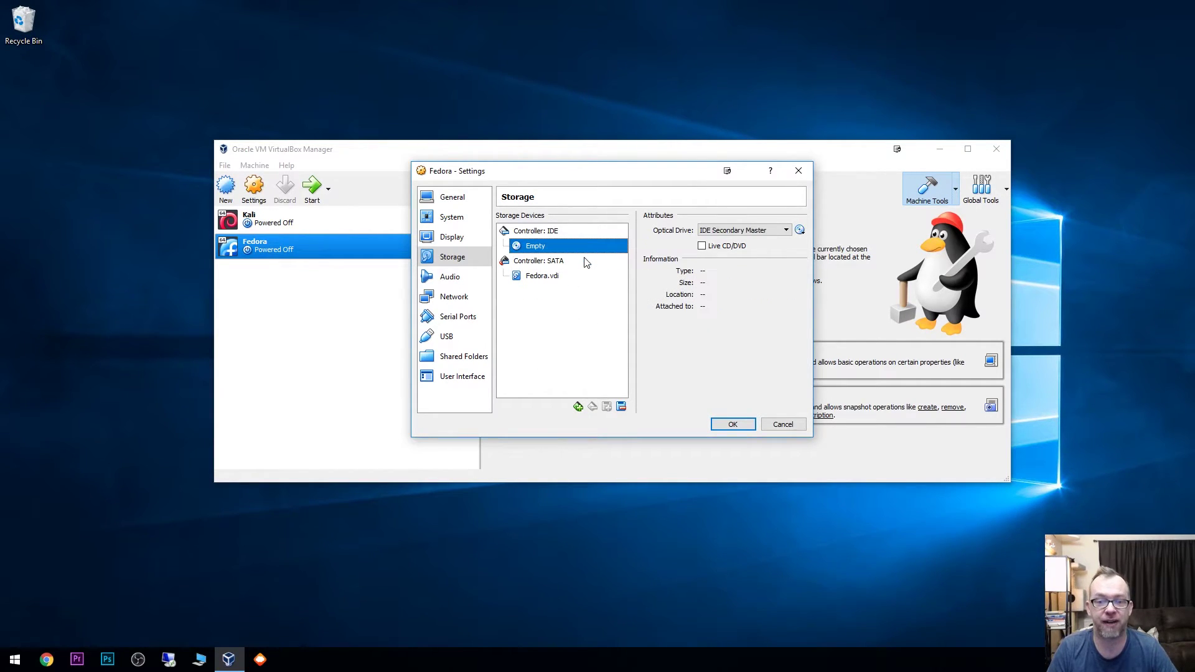
{"action": "left_click", "coordinate": [722, 423]}
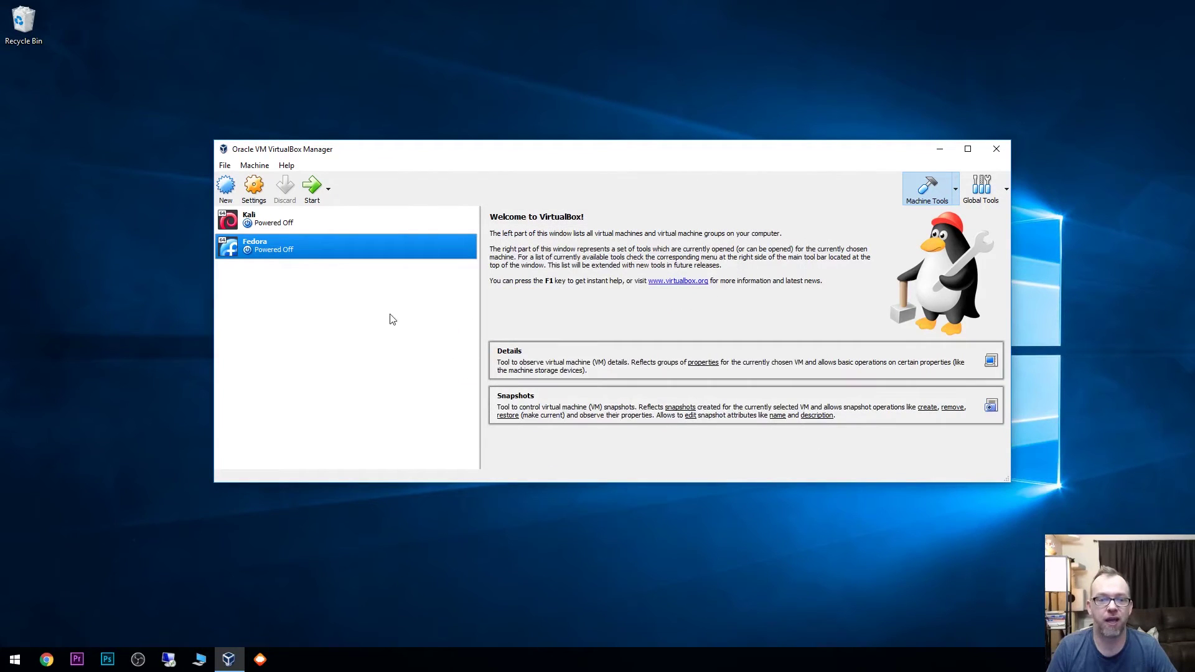
Step: Start the Fedora VM, then close its window and power it off
{"action": "double_click", "coordinate": [288, 250]}
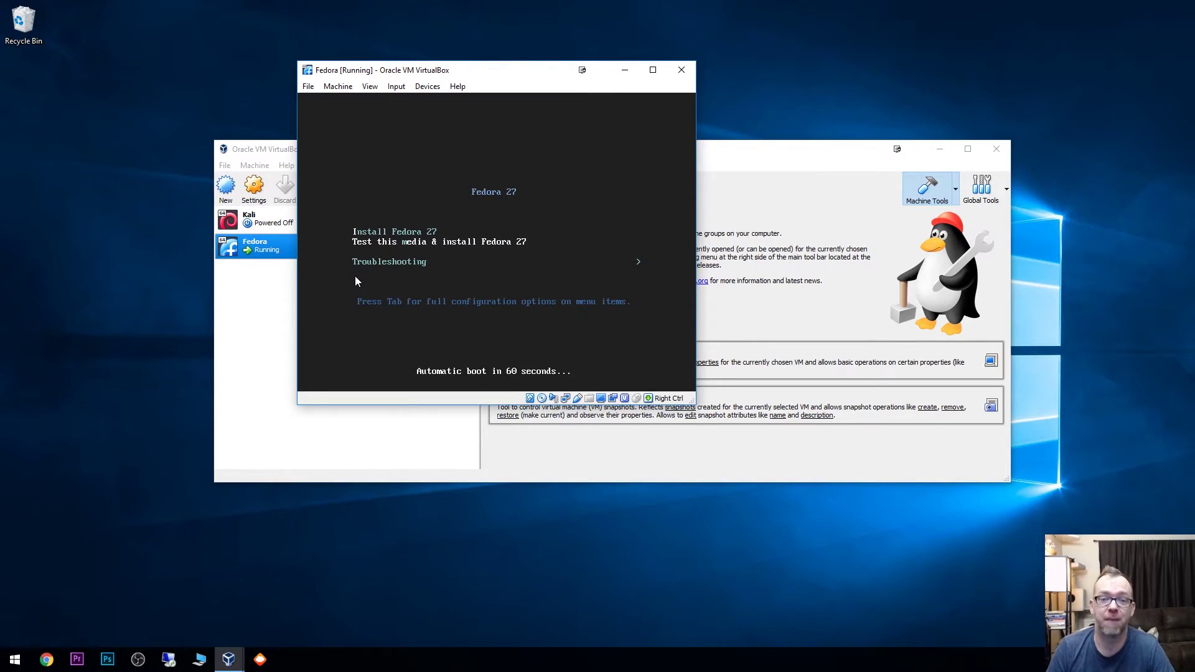
{"action": "left_click", "coordinate": [681, 70]}
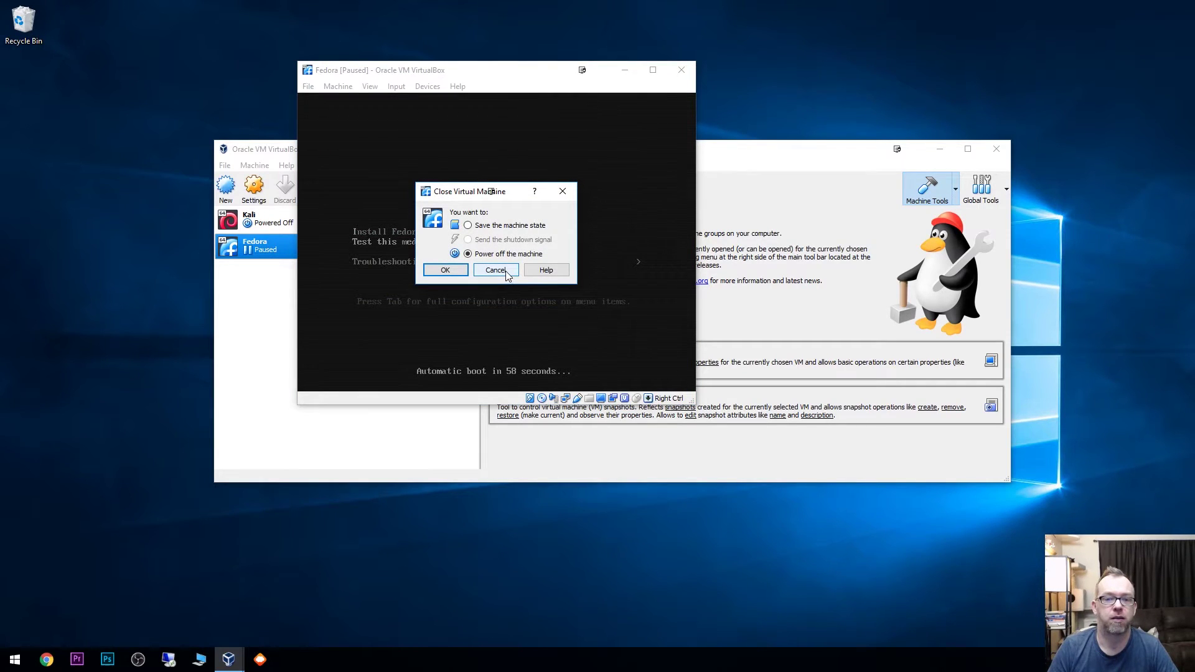
{"action": "left_click", "coordinate": [445, 272]}
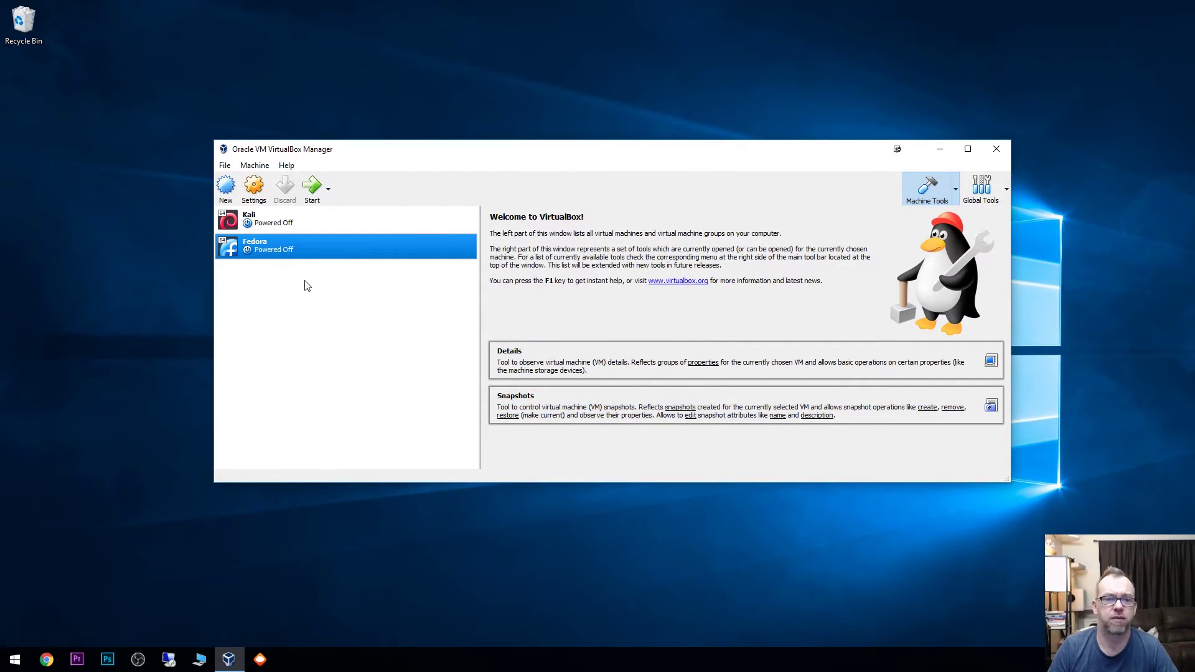
Step: Delete the installer disc attachment in the VM's Storage settings and save
{"action": "right_click", "coordinate": [288, 251]}
{"action": "left_click", "coordinate": [307, 262]}
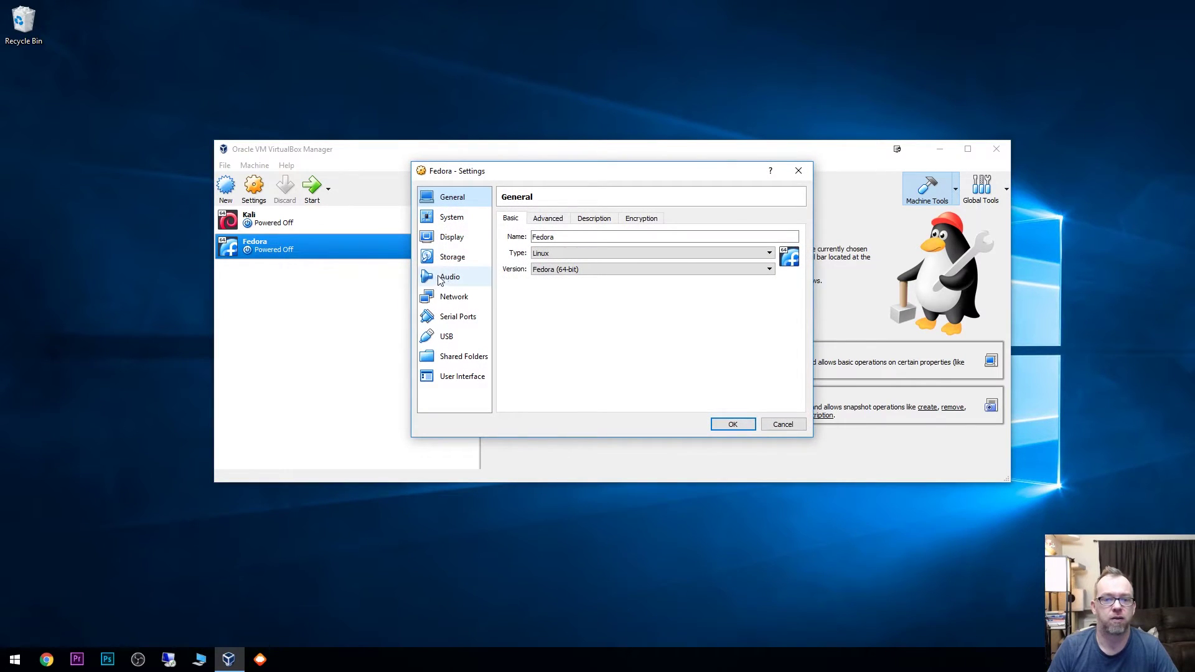
{"action": "left_click", "coordinate": [453, 256]}
{"action": "left_click", "coordinate": [523, 247]}
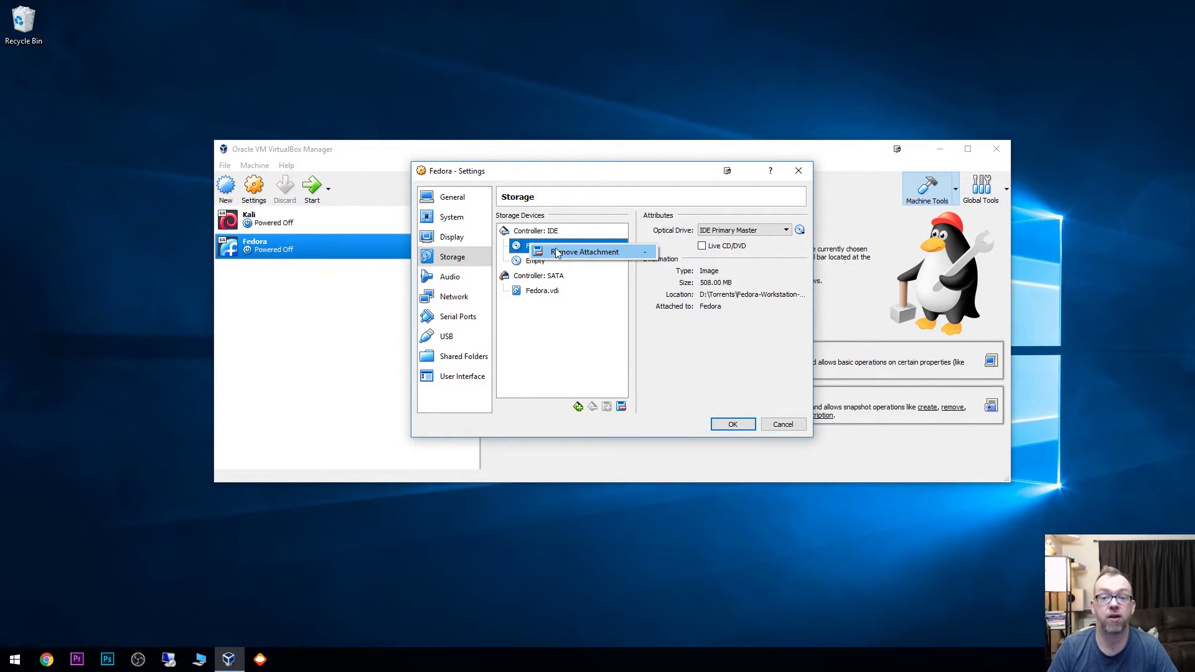
{"action": "key", "text": "Delete"}
{"action": "left_click", "coordinate": [731, 425]}
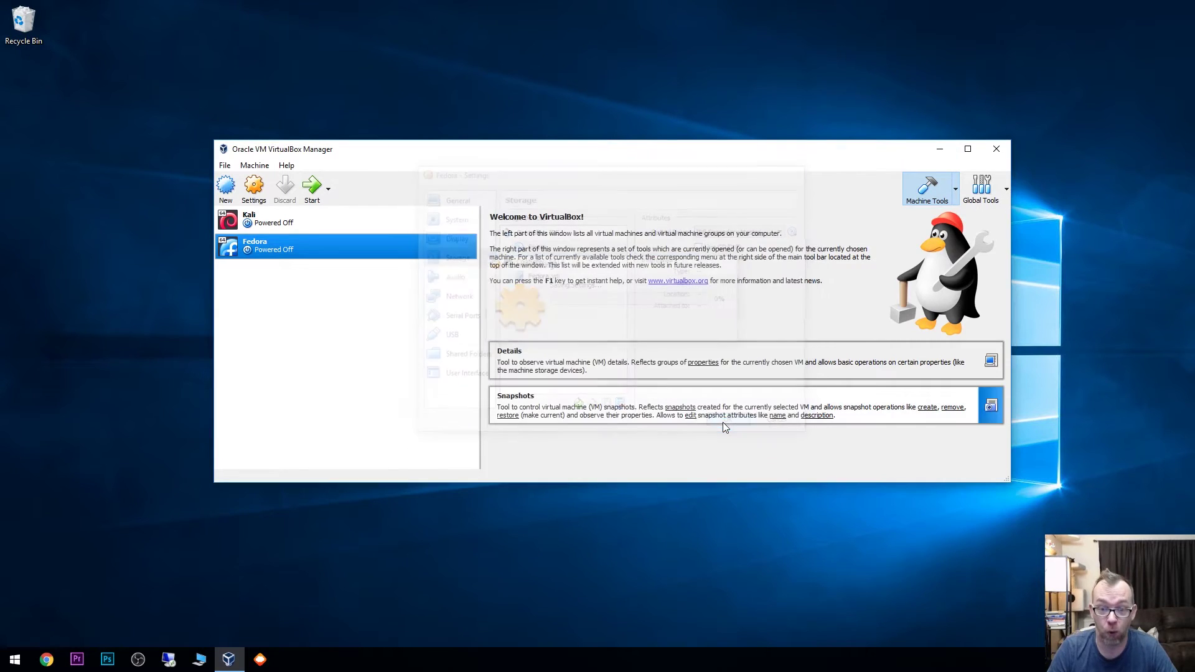
Step: Recheck the Storage page shows the optical drive Empty and close the settings
{"action": "right_click", "coordinate": [272, 247]}
{"action": "left_click", "coordinate": [284, 255]}
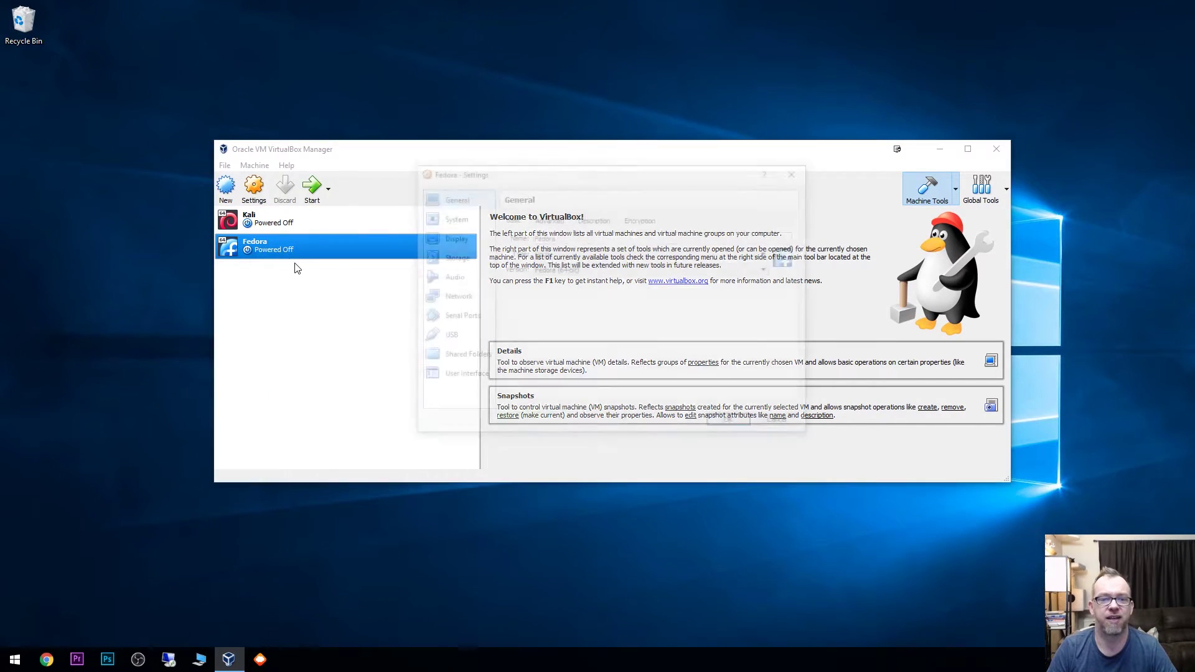
{"action": "left_click", "coordinate": [455, 261]}
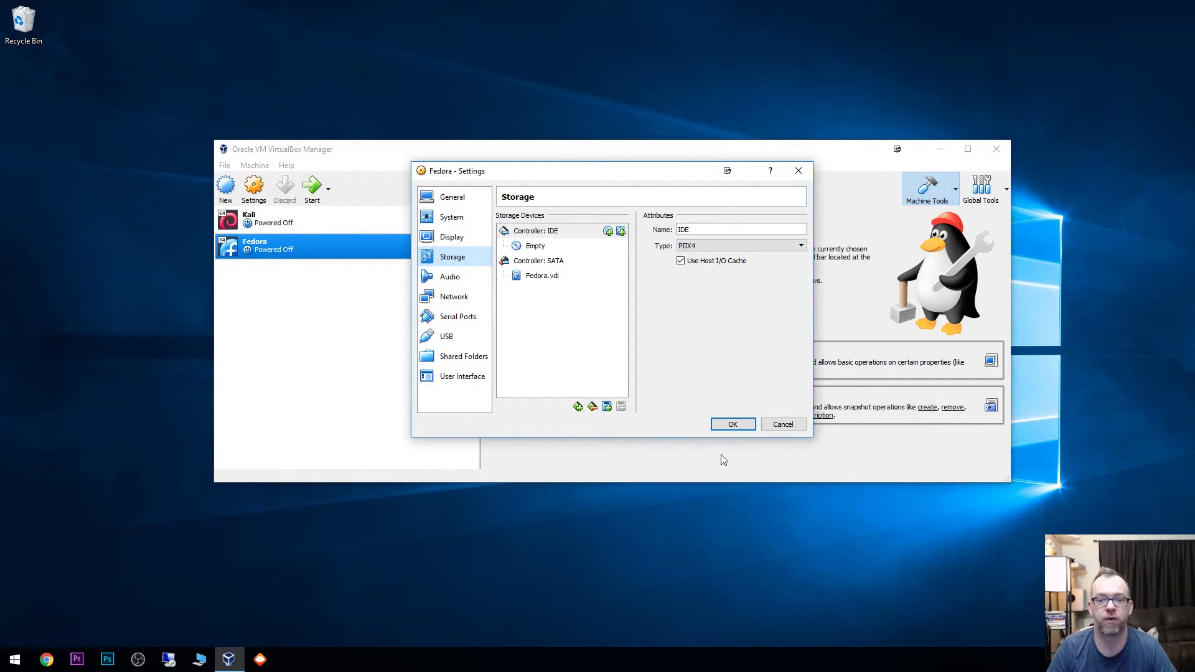
{"action": "left_click", "coordinate": [722, 423]}
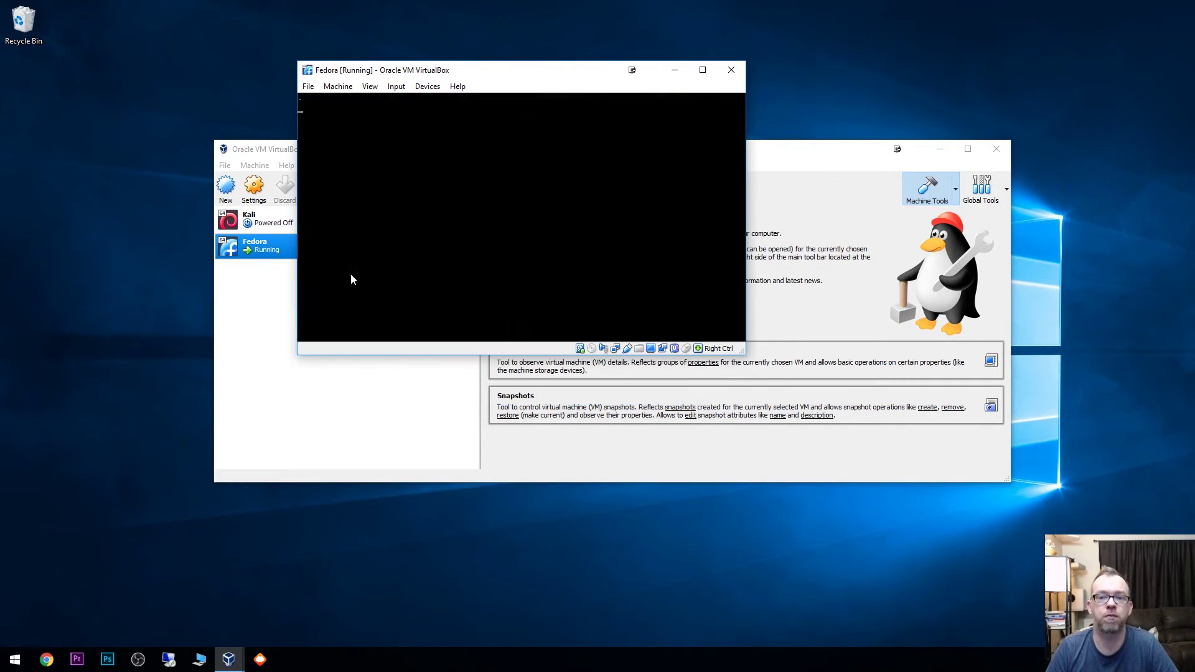
Step: Boot the normal Fedora 27 GRUB entry and maximize the VM window to show the login screen
{"action": "key", "text": "Down"}
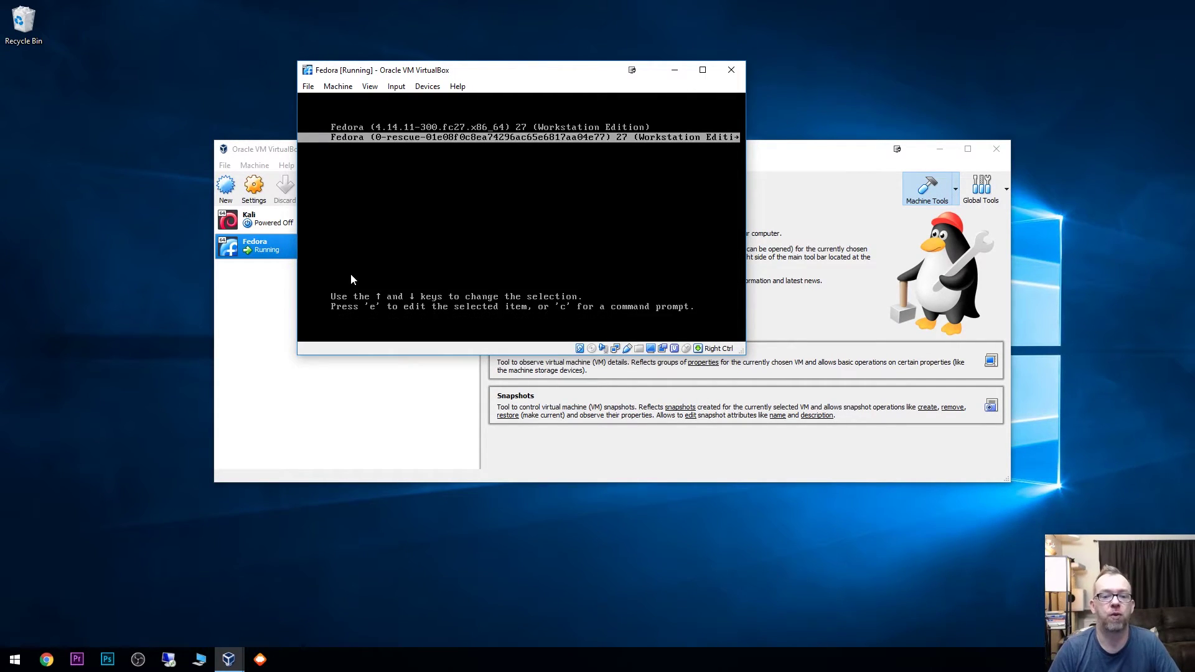
{"action": "key", "text": "Up"}
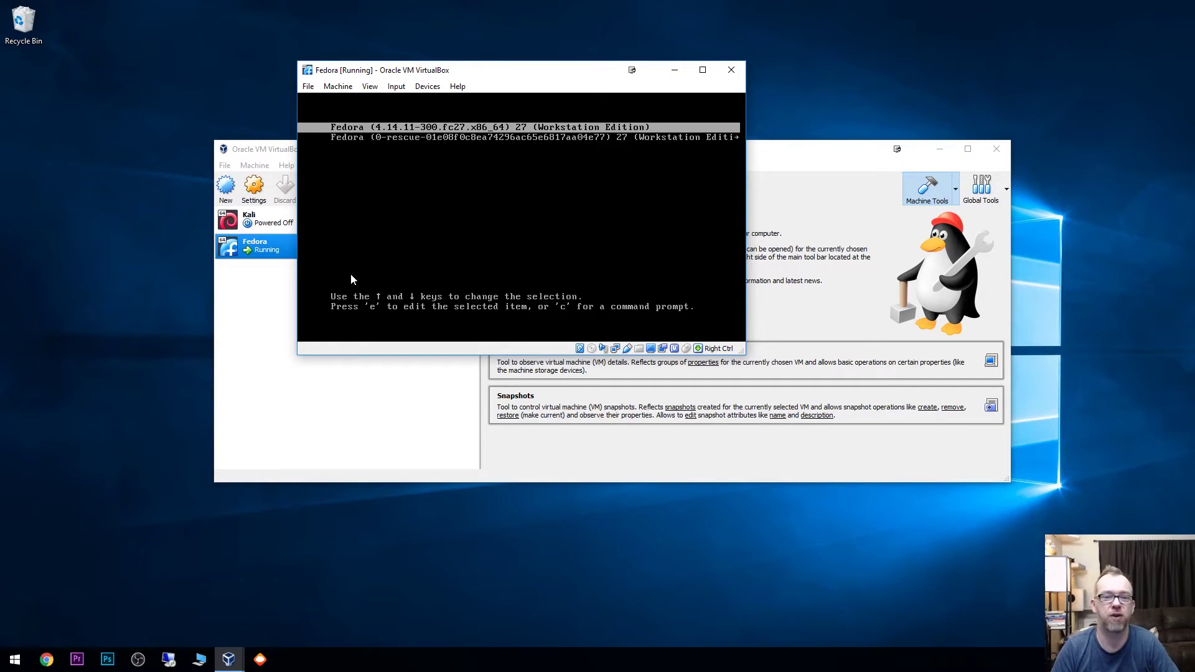
{"action": "key", "text": "Down"}
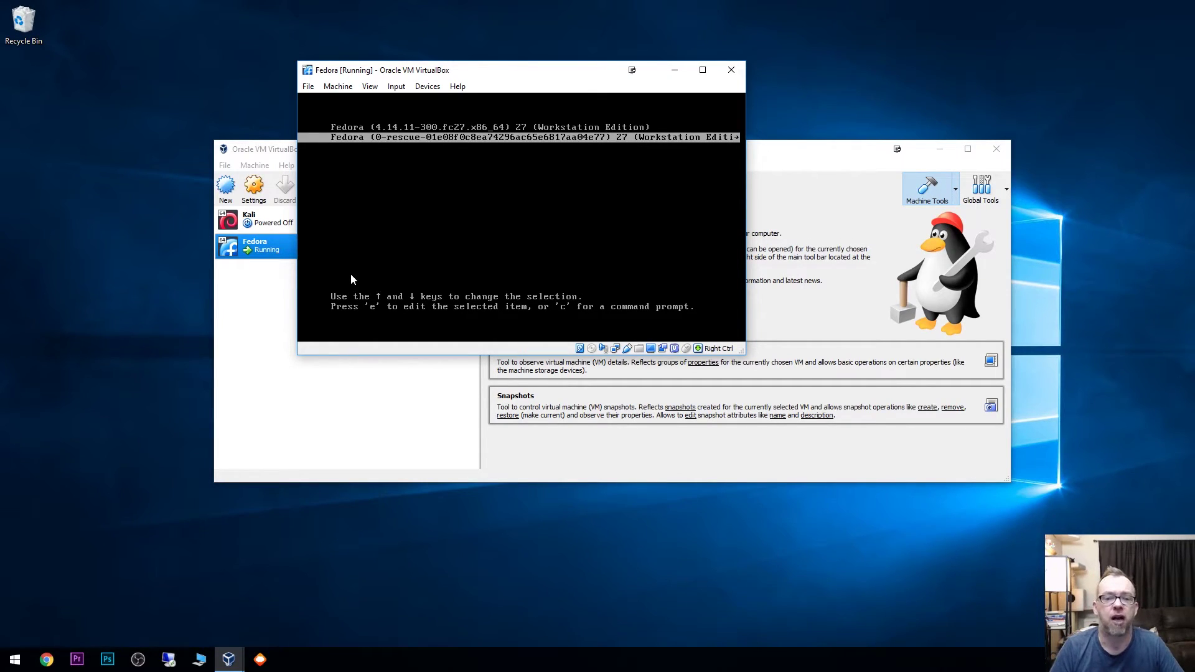
{"action": "key", "text": "Up"}
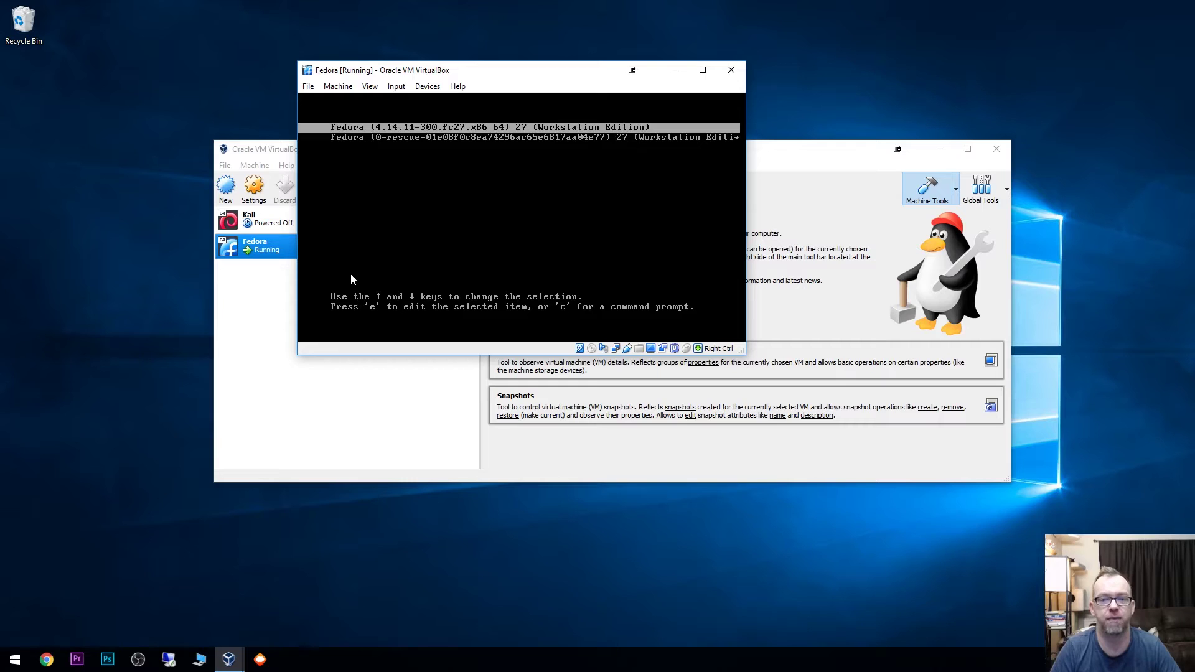
{"action": "key", "text": "Return"}
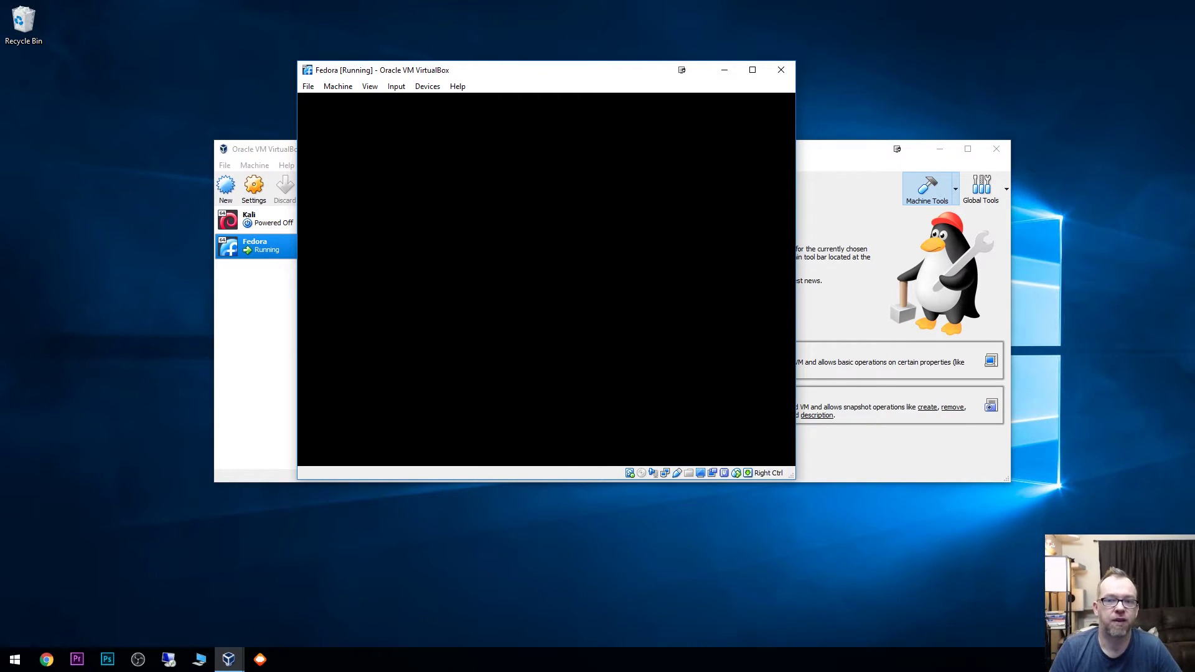
{"action": "left_click", "coordinate": [753, 70]}
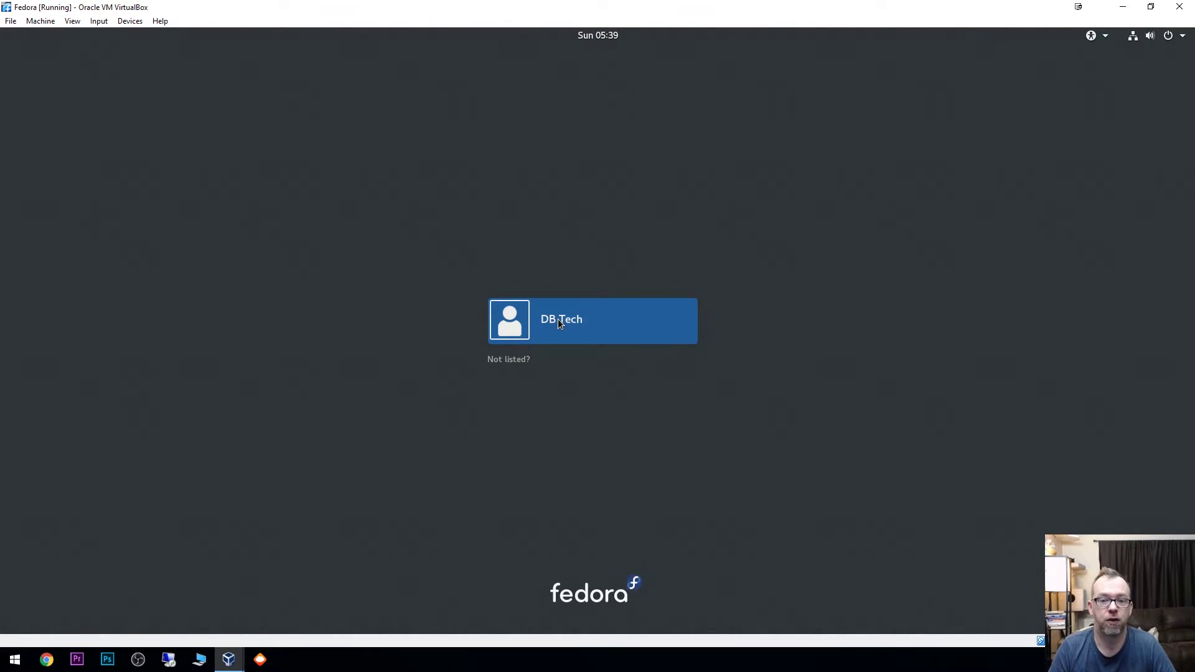
Step: Sign in as the created user by entering the account password
{"action": "left_click", "coordinate": [558, 321]}
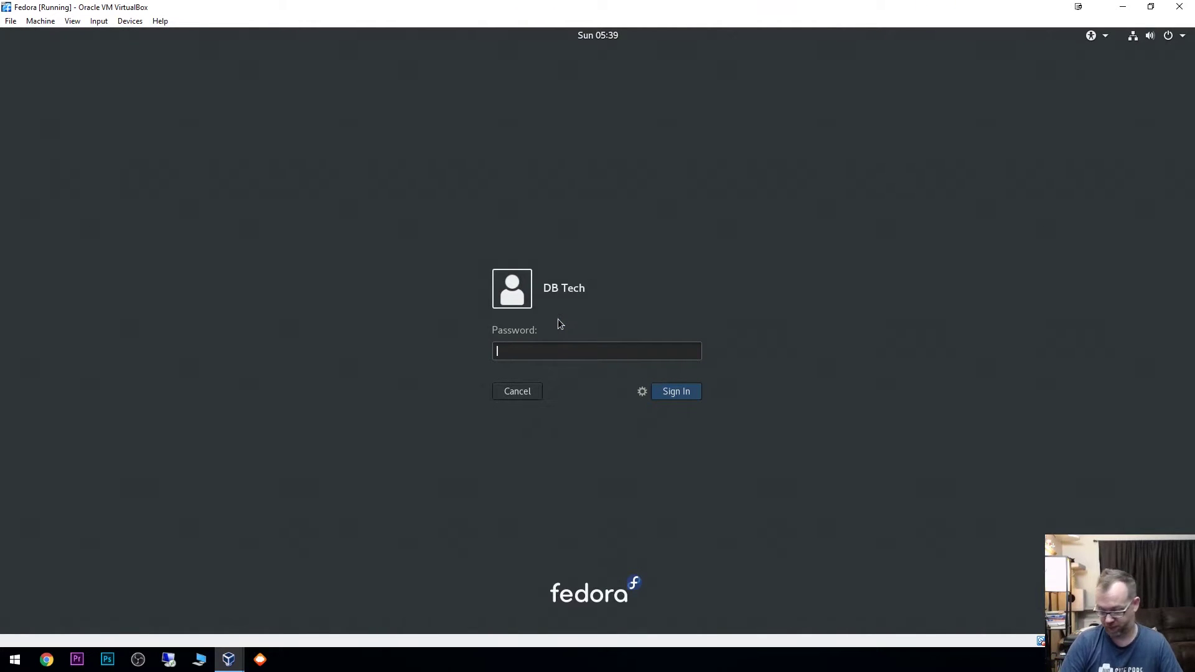
{"action": "type", "text": "*****"}
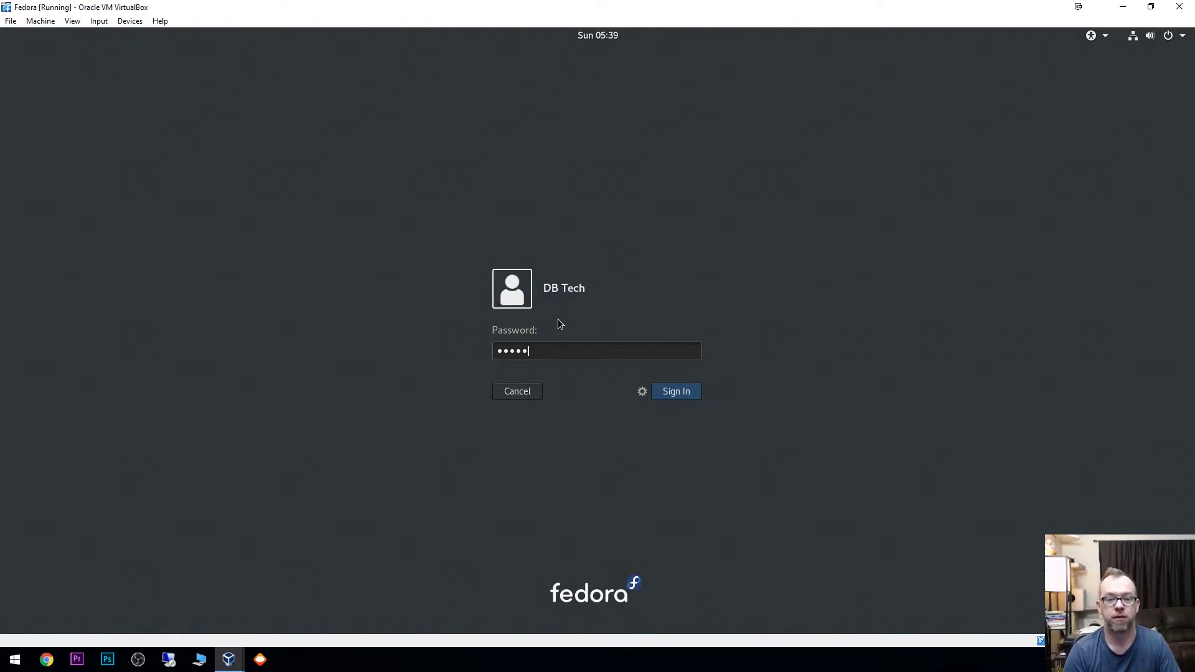
{"action": "key", "text": "Return"}
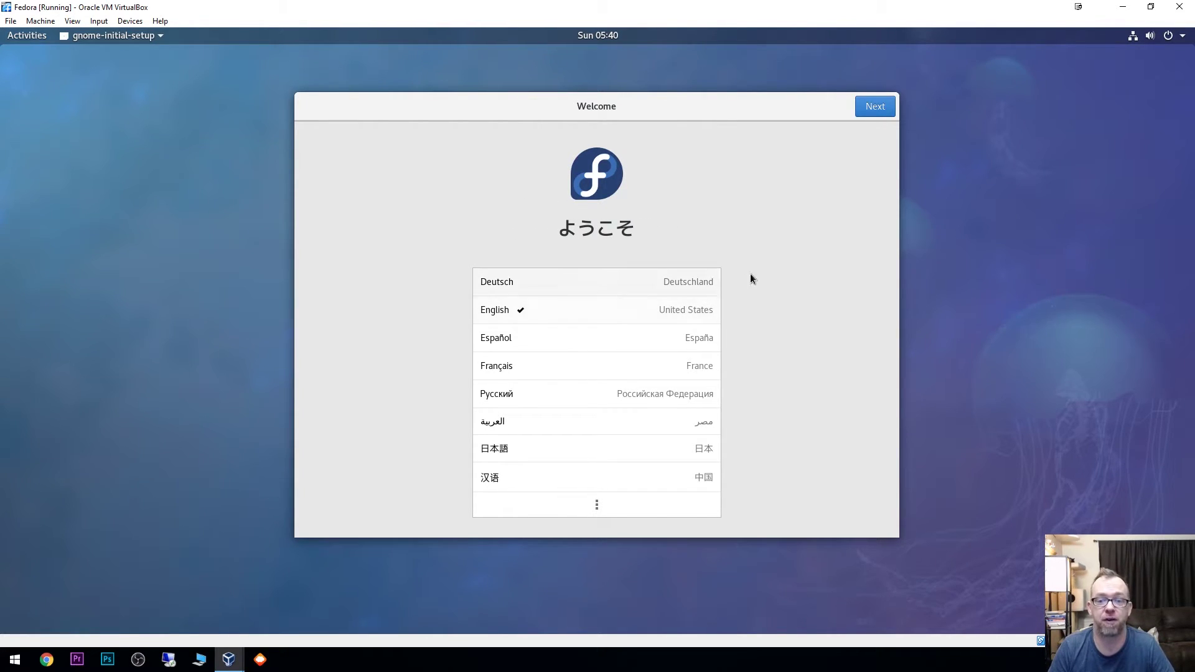
Step: Accept English, the default keyboard layout and privacy settings, and skip Online Accounts
{"action": "left_click", "coordinate": [875, 107]}
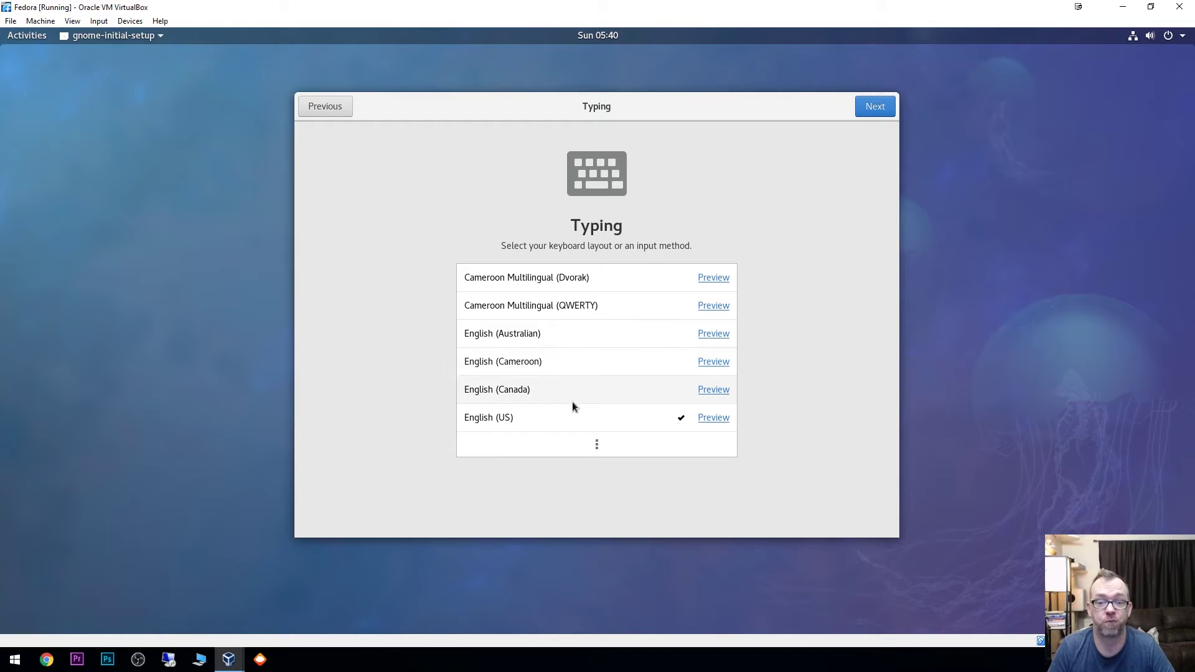
{"action": "left_click", "coordinate": [875, 109]}
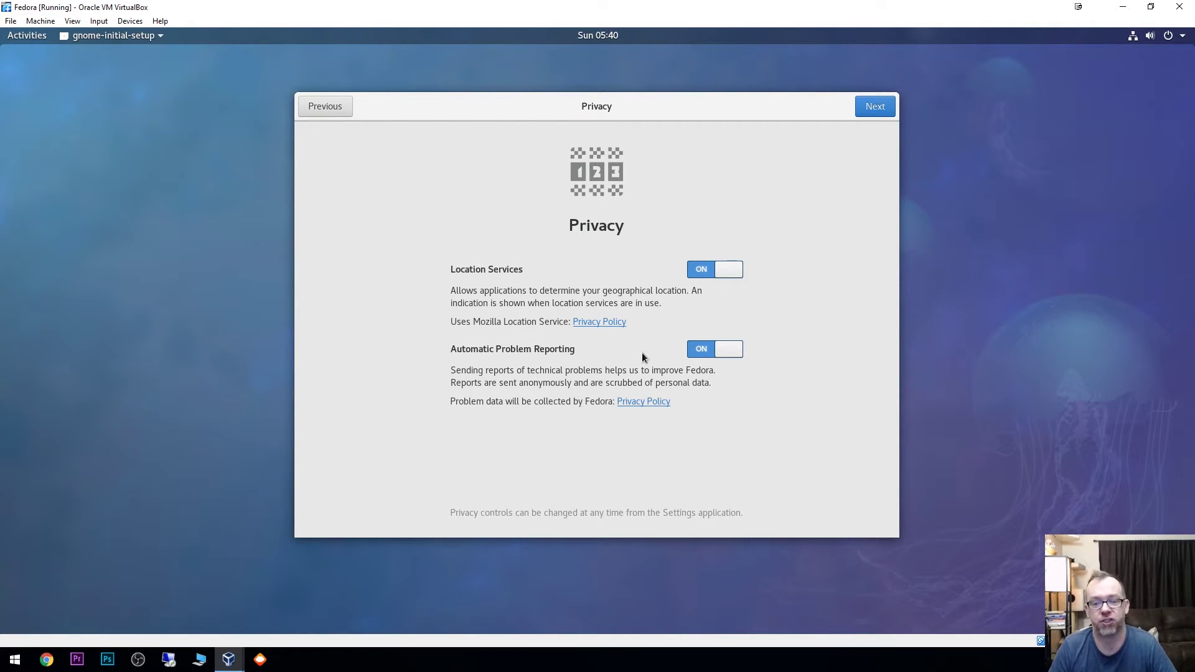
{"action": "left_click", "coordinate": [891, 109]}
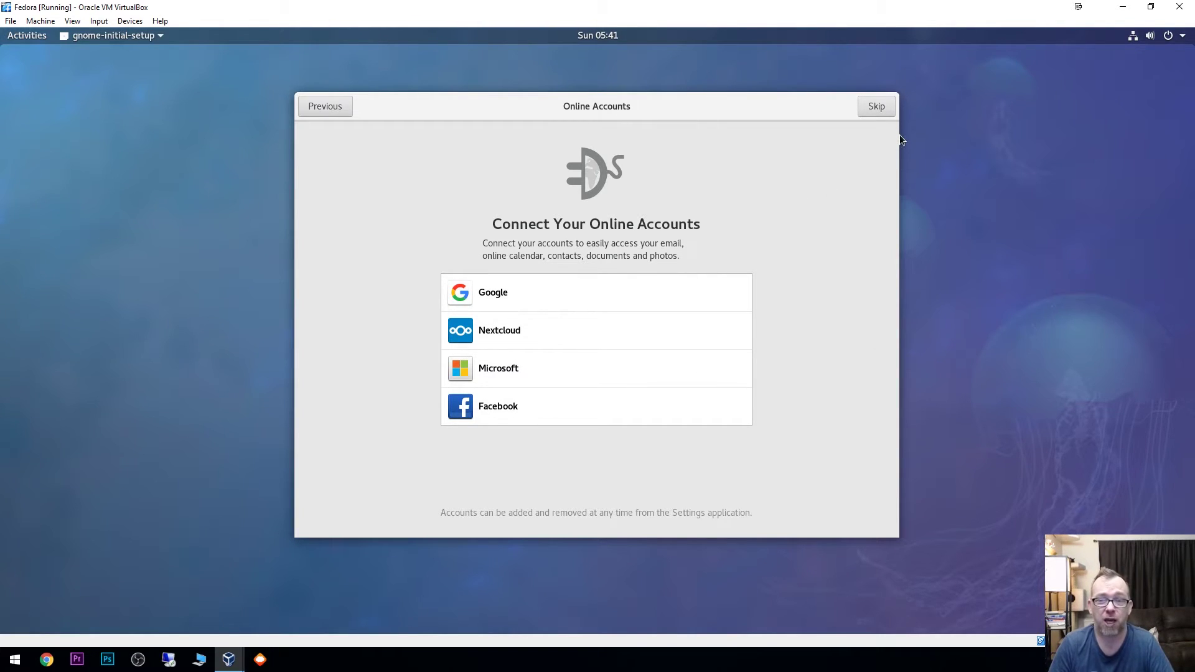
{"action": "left_click", "coordinate": [877, 108]}
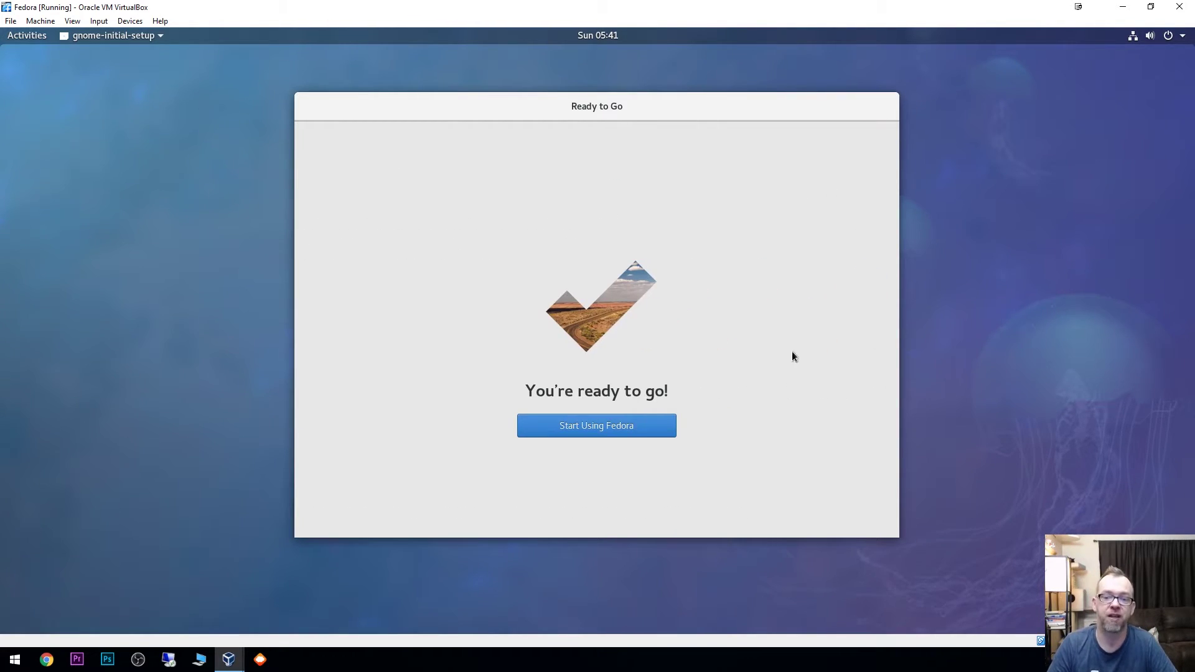
Step: Choose Start Using Fedora and close the Getting Started help window
{"action": "left_click", "coordinate": [612, 430]}
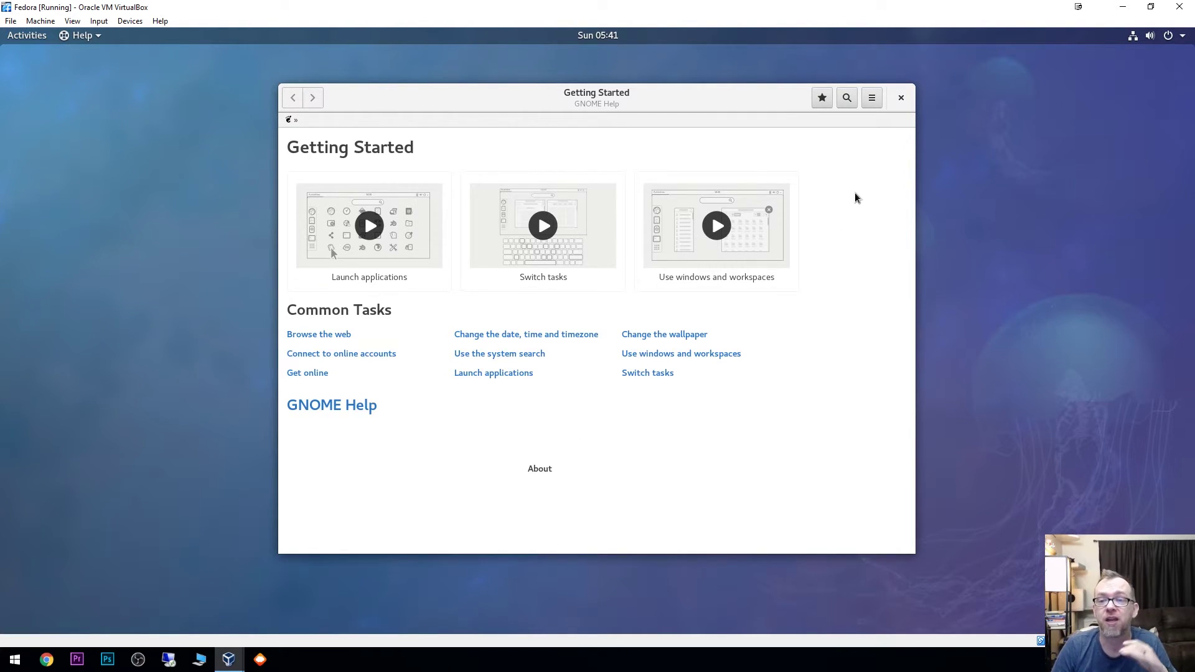
{"action": "left_click", "coordinate": [900, 98]}
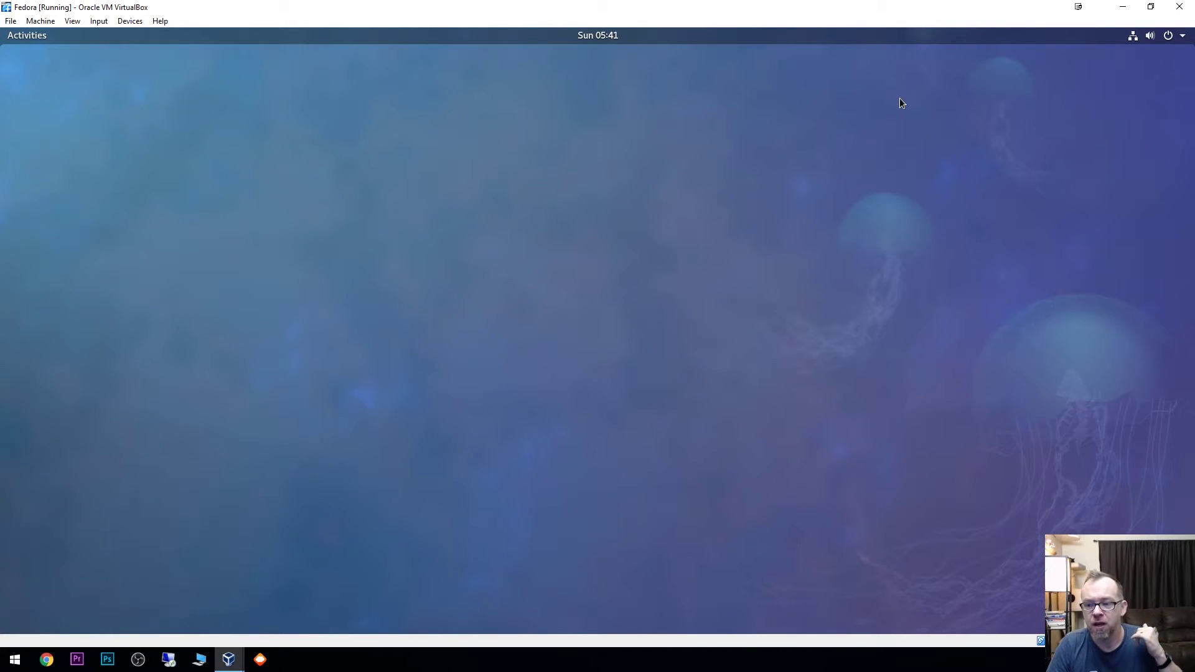
Step: Insert the Guest Additions CD image from the VM's Devices menu
{"action": "left_click", "coordinate": [130, 21]}
{"action": "left_click", "coordinate": [162, 147]}
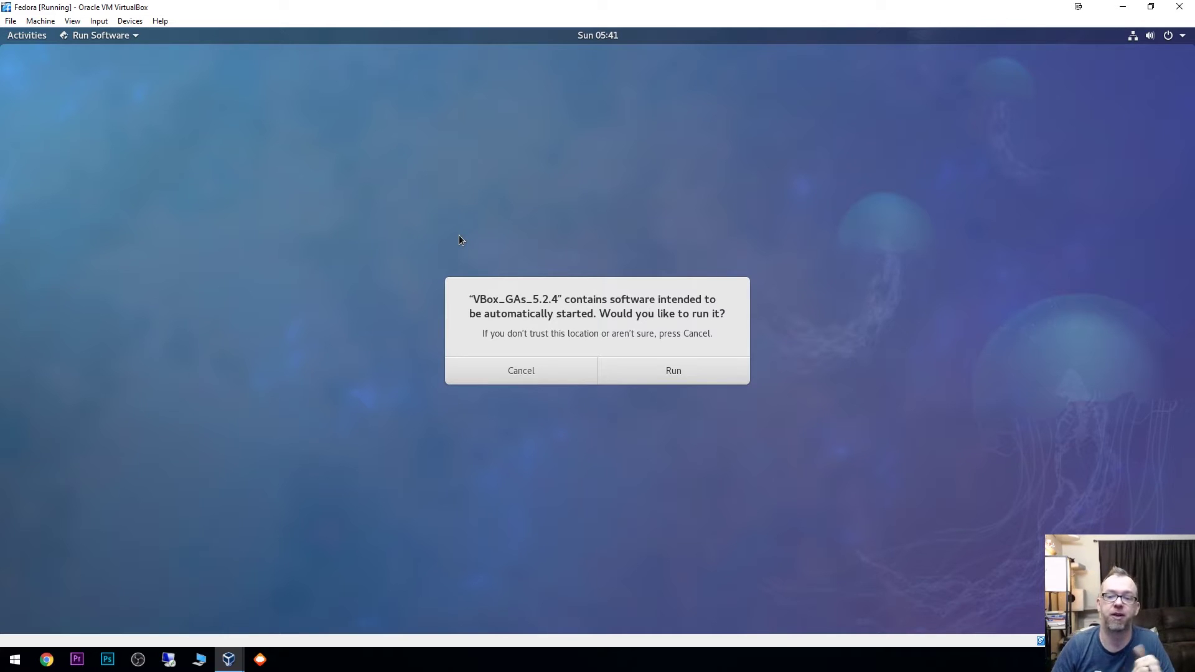
Step: Run the VBox_GAs_5.2.4 autorun software, authenticate with the admin password, and close the installer terminal
{"action": "left_click", "coordinate": [667, 371]}
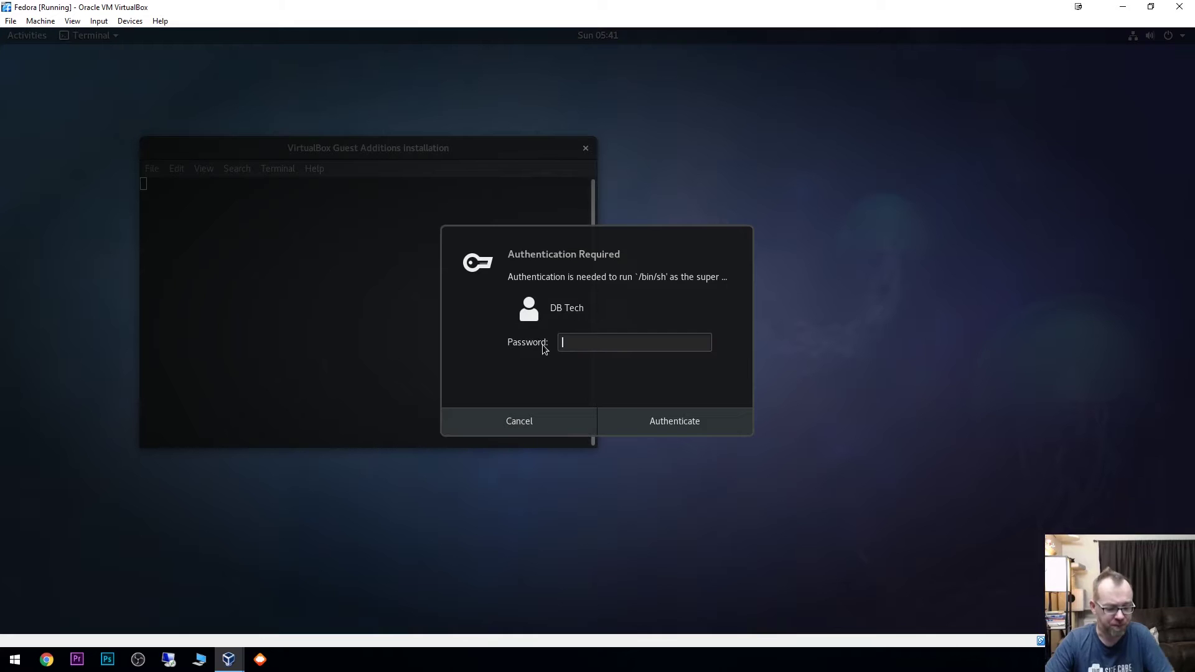
{"action": "type", "text": "********"}
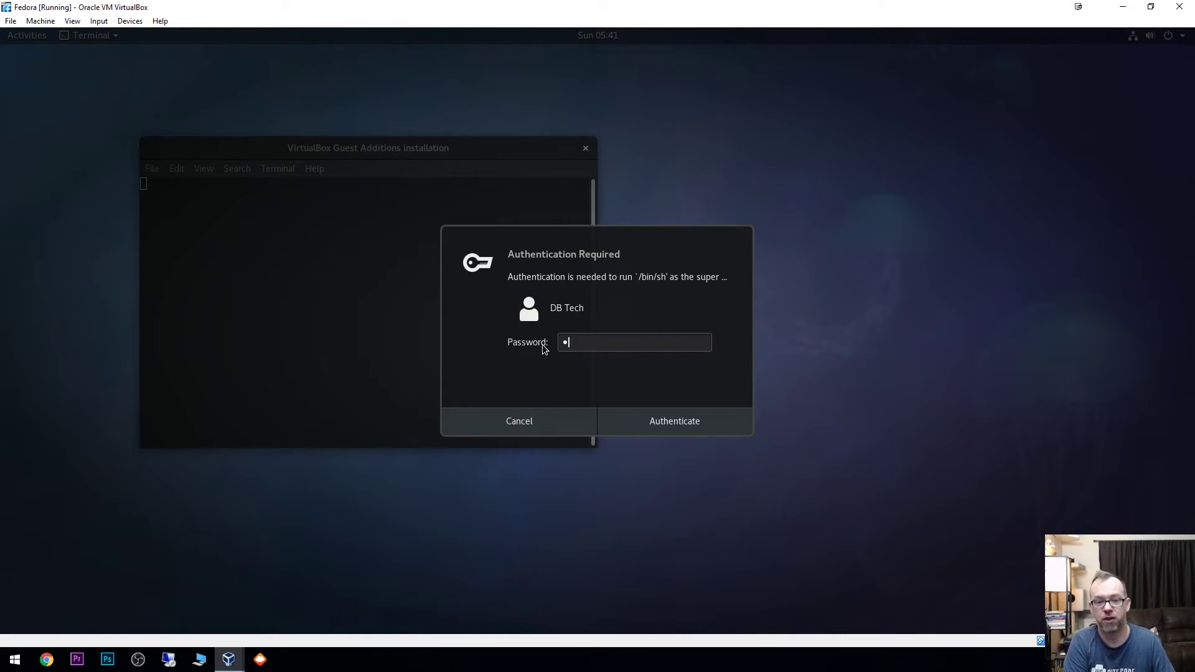
{"action": "type", "text": "****"}
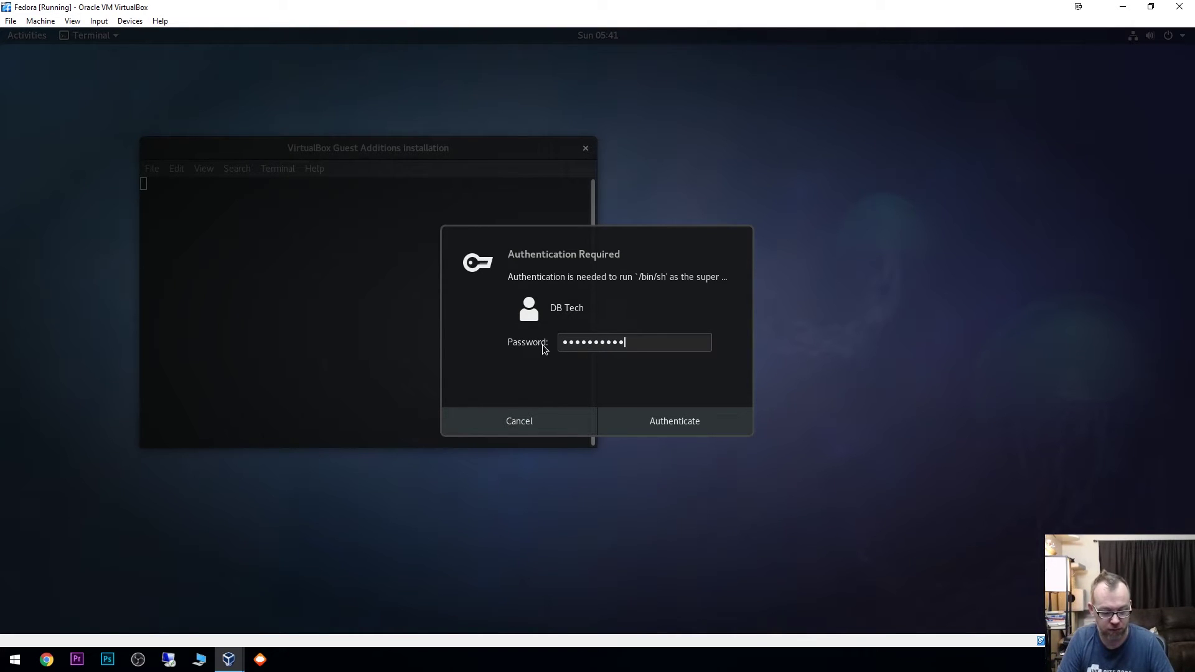
{"action": "key", "text": "Return"}
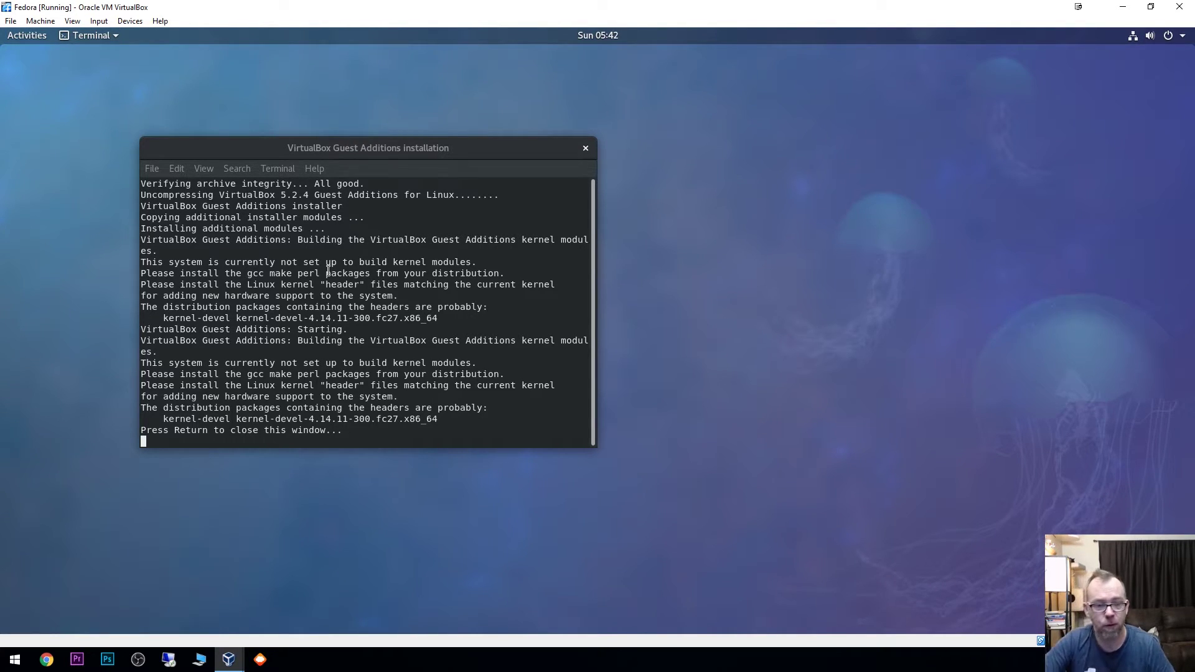
{"action": "key", "text": "Return"}
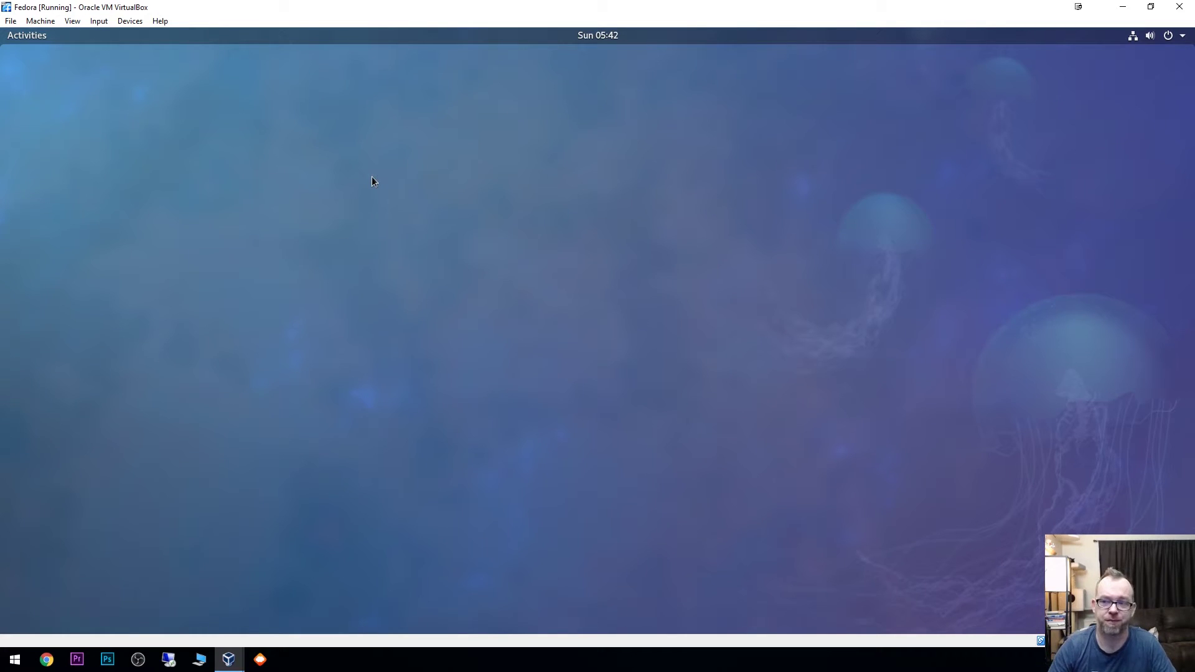
{"action": "left_click", "coordinate": [32, 36]}
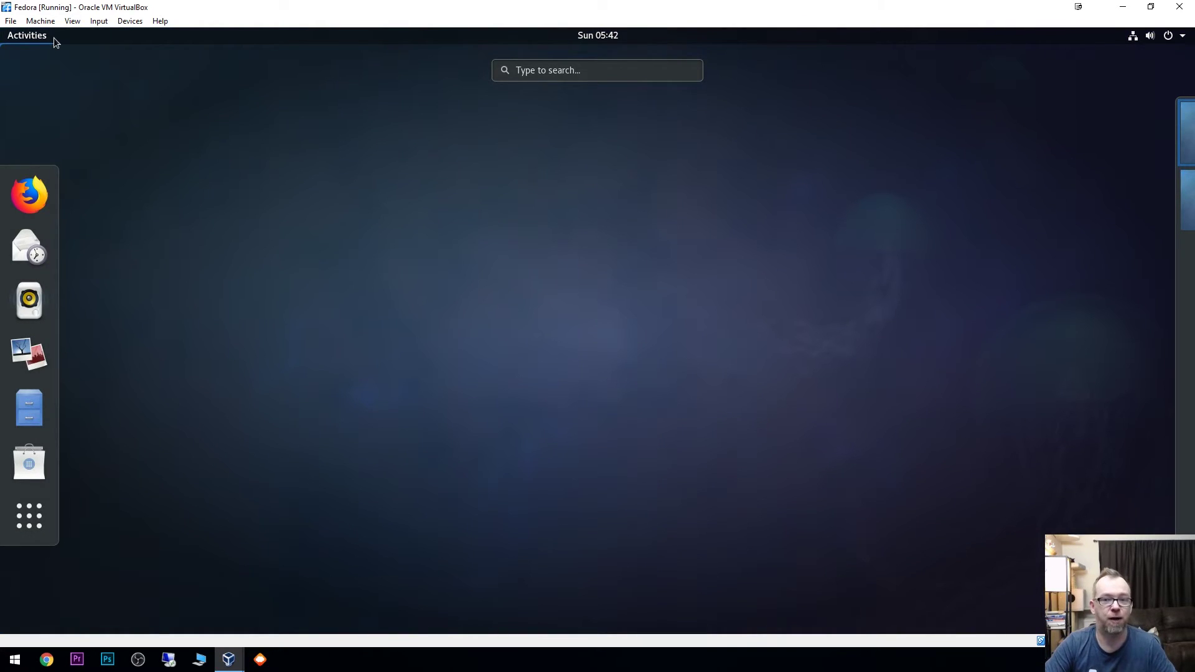
{"action": "left_click", "coordinate": [50, 39]}
{"action": "left_click", "coordinate": [35, 36]}
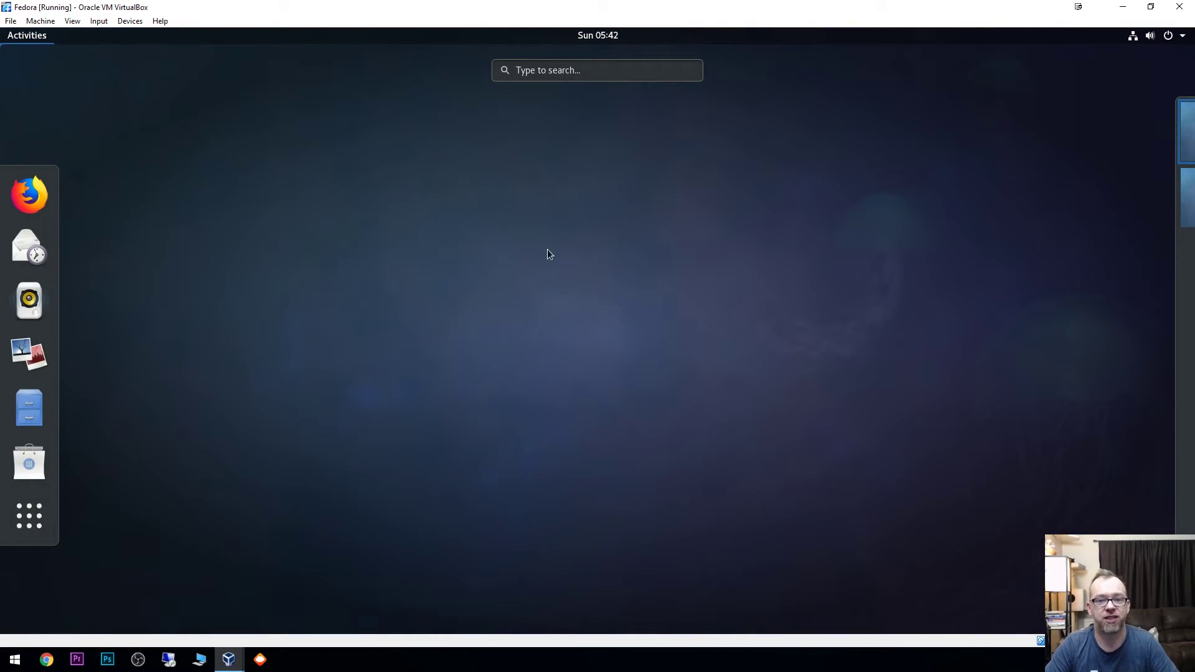
{"action": "left_click", "coordinate": [22, 39]}
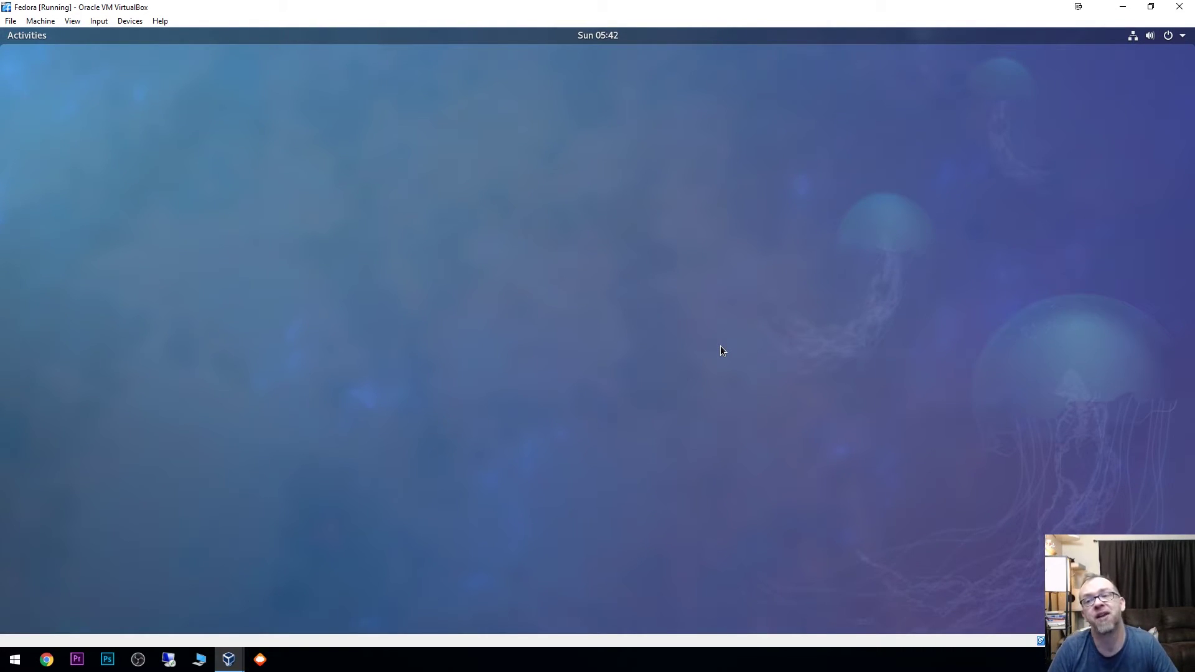
{"action": "left_click", "coordinate": [1123, 9]}
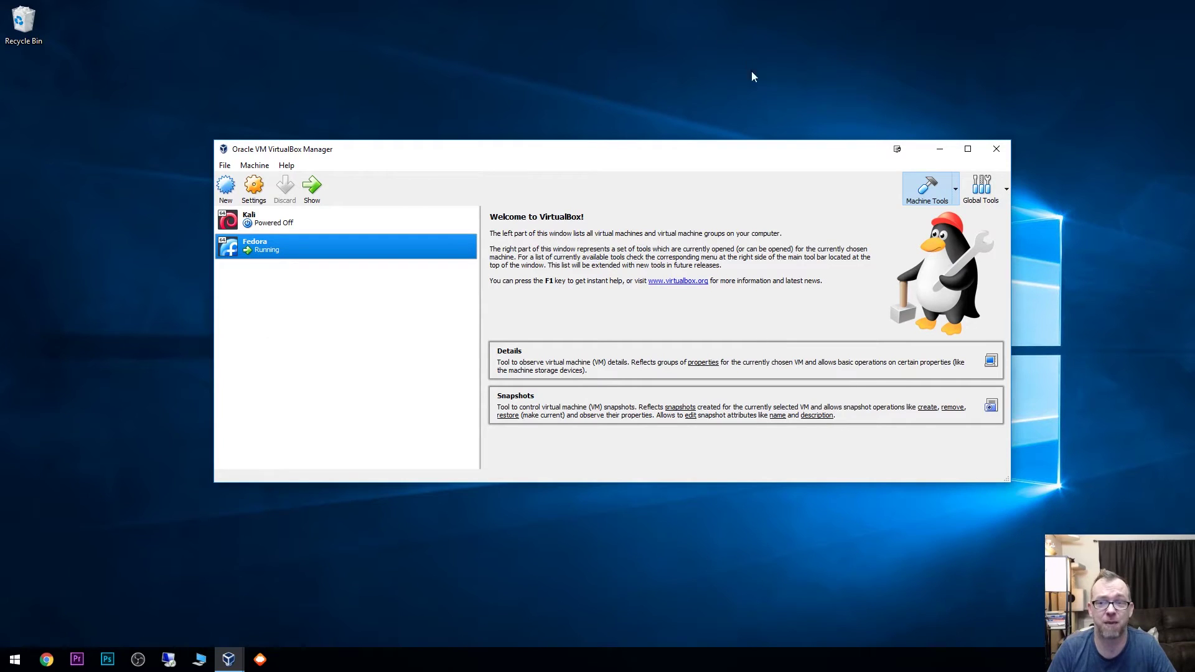
{"action": "left_click", "coordinate": [940, 149]}
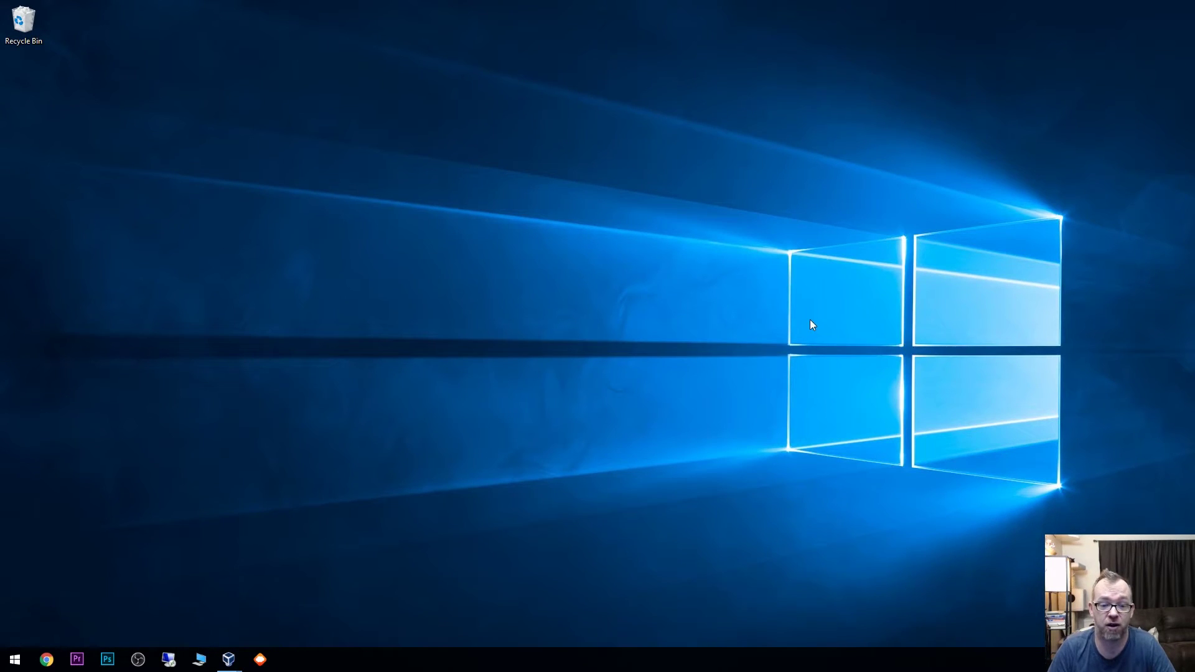
{"action": "mouse_move", "coordinate": [228, 659]}
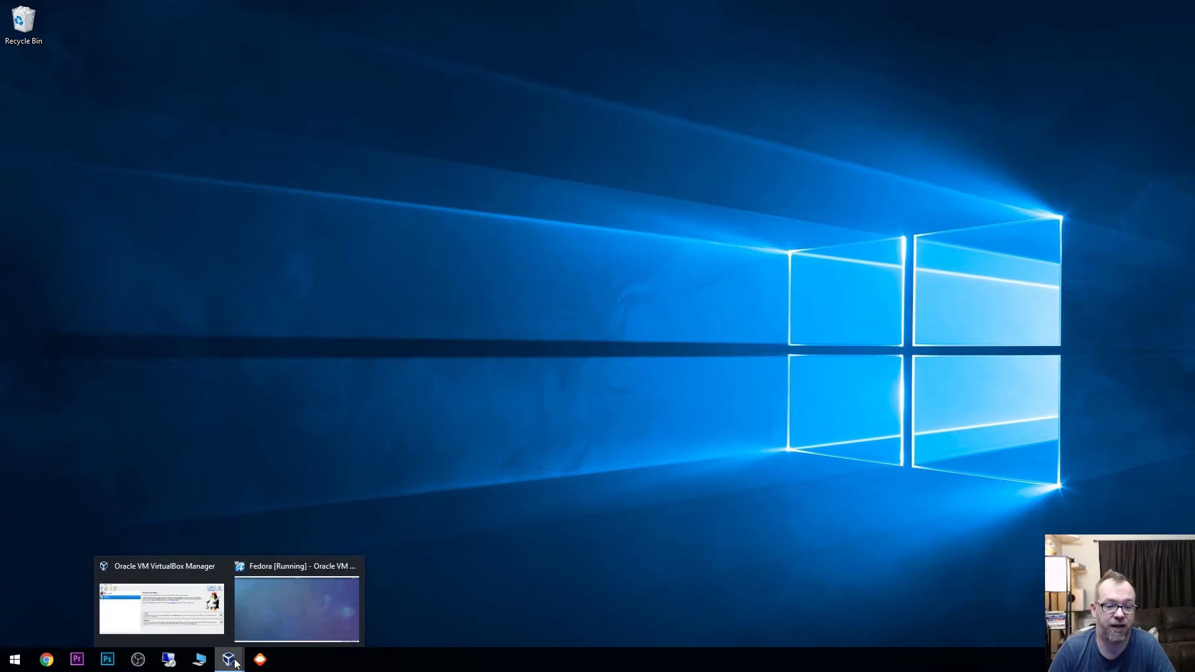
{"action": "left_click", "coordinate": [264, 621]}
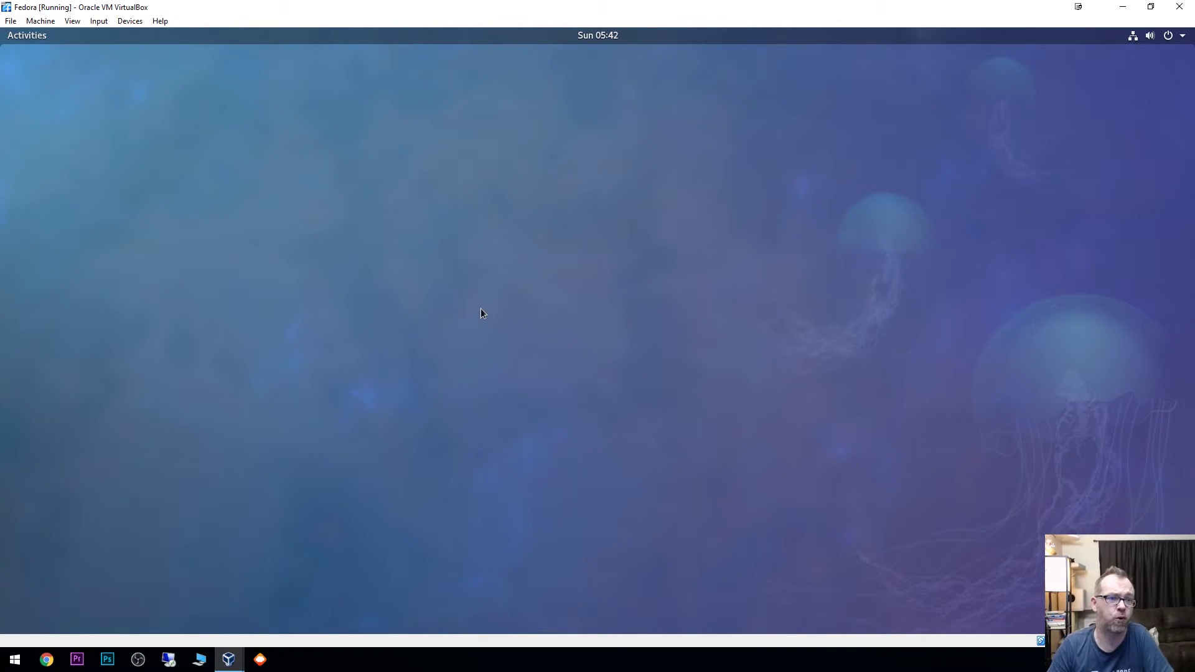
Step: Launch Terminal from Activities and run the reboot command
{"action": "left_click", "coordinate": [28, 39]}
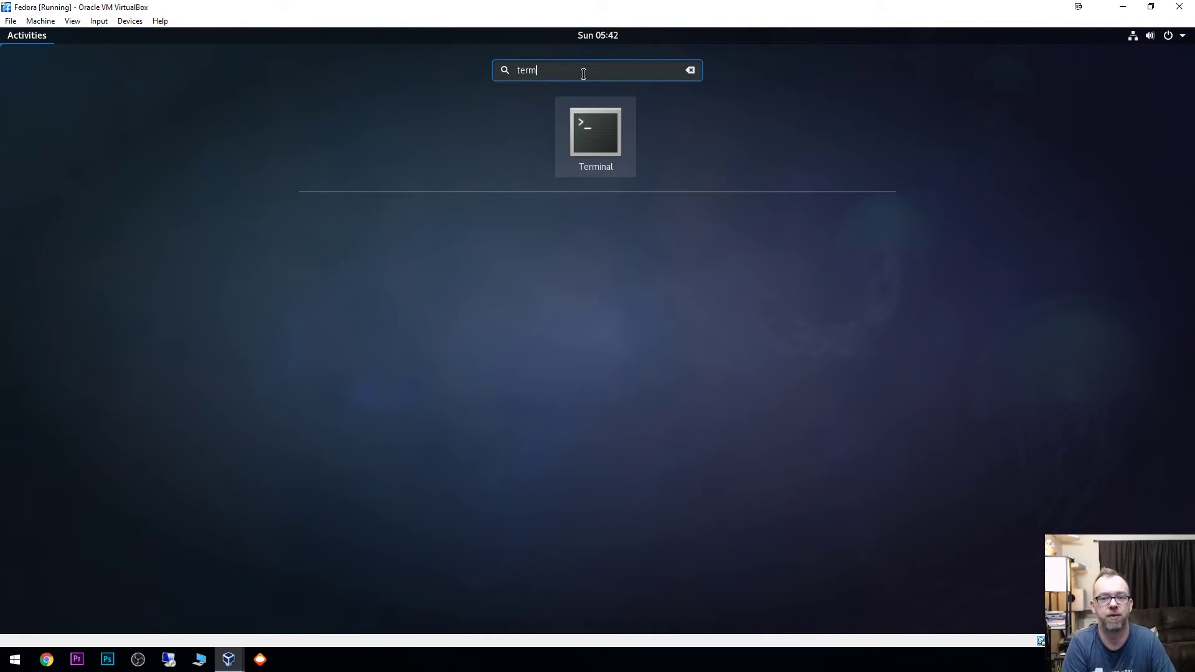
{"action": "key", "text": "Return"}
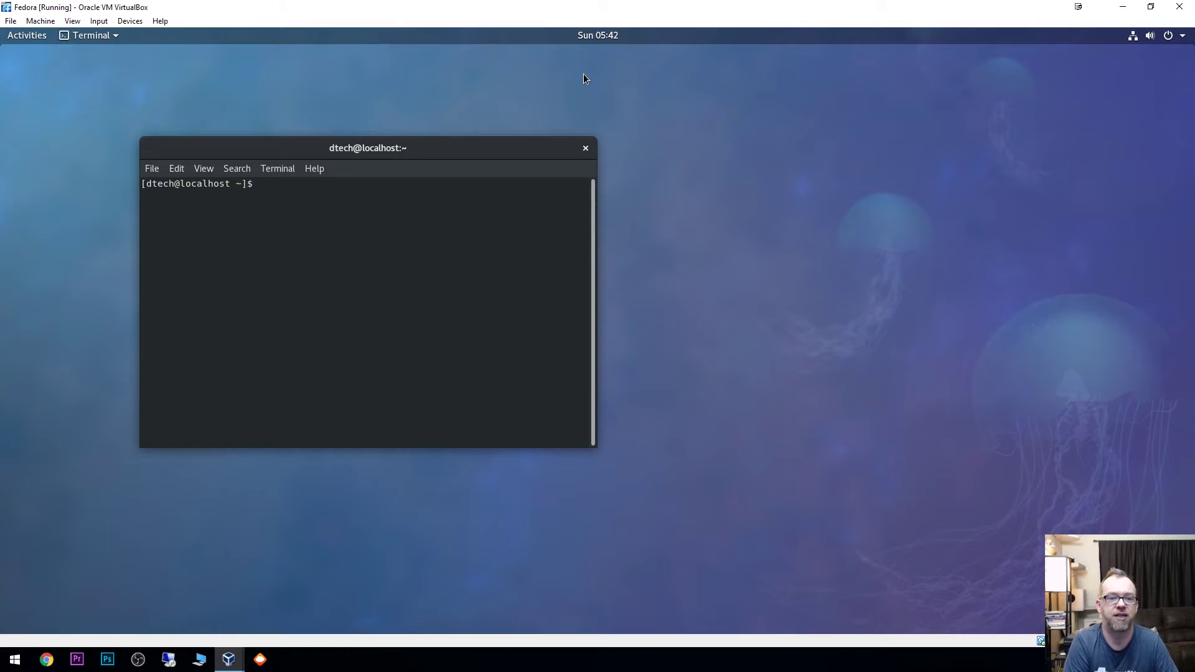
{"action": "type", "text": "com"}
{"action": "key", "text": "BackSpace"}
{"action": "key", "text": "BackSpace"}
{"action": "key", "text": "BackSpace"}
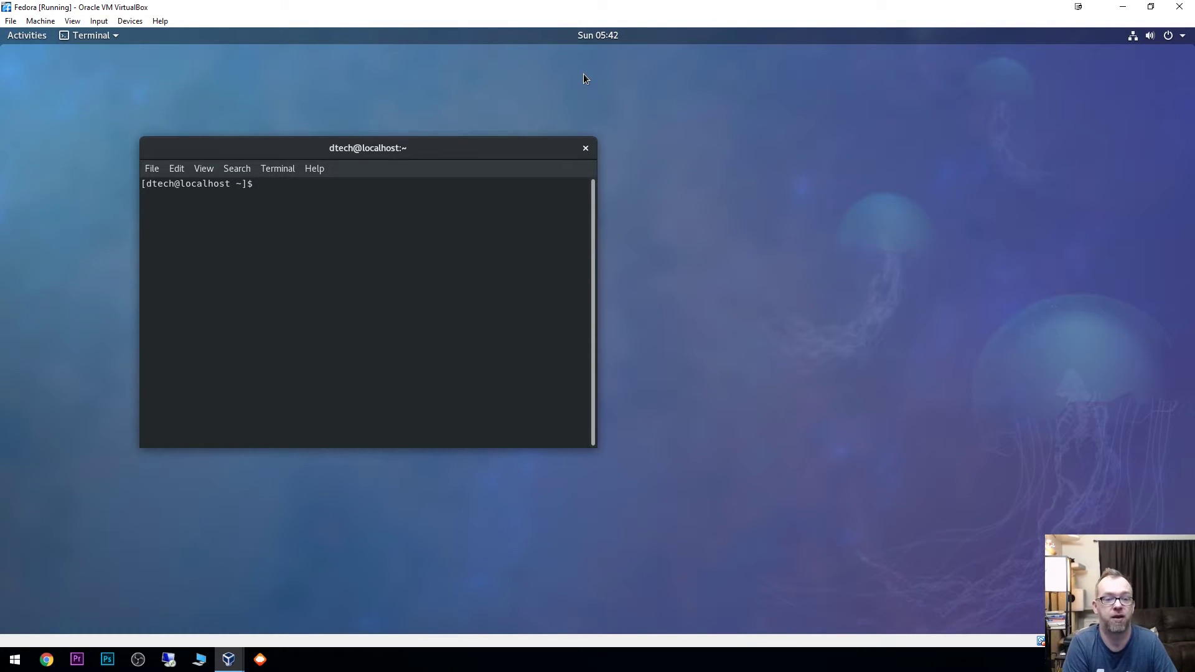
{"action": "type", "text": "reboot"}
{"action": "key", "text": "Return"}
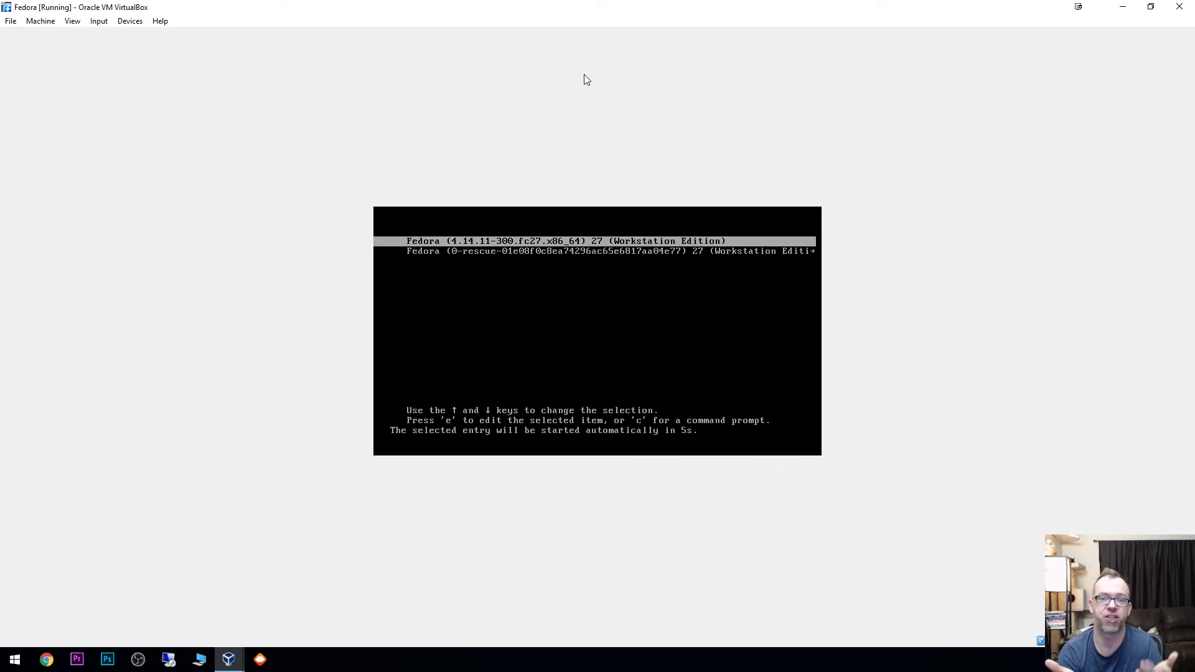
Step: Boot the default Fedora entry and sign in as the user with the account password
{"action": "key", "text": "Return"}
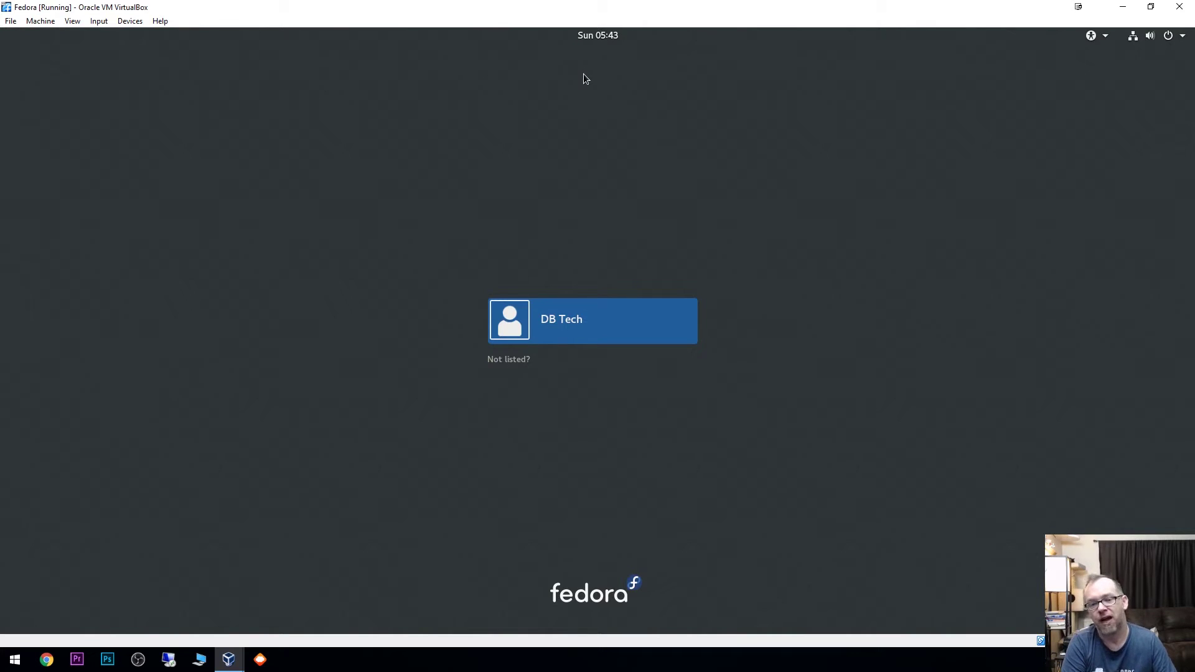
{"action": "key", "text": "Return"}
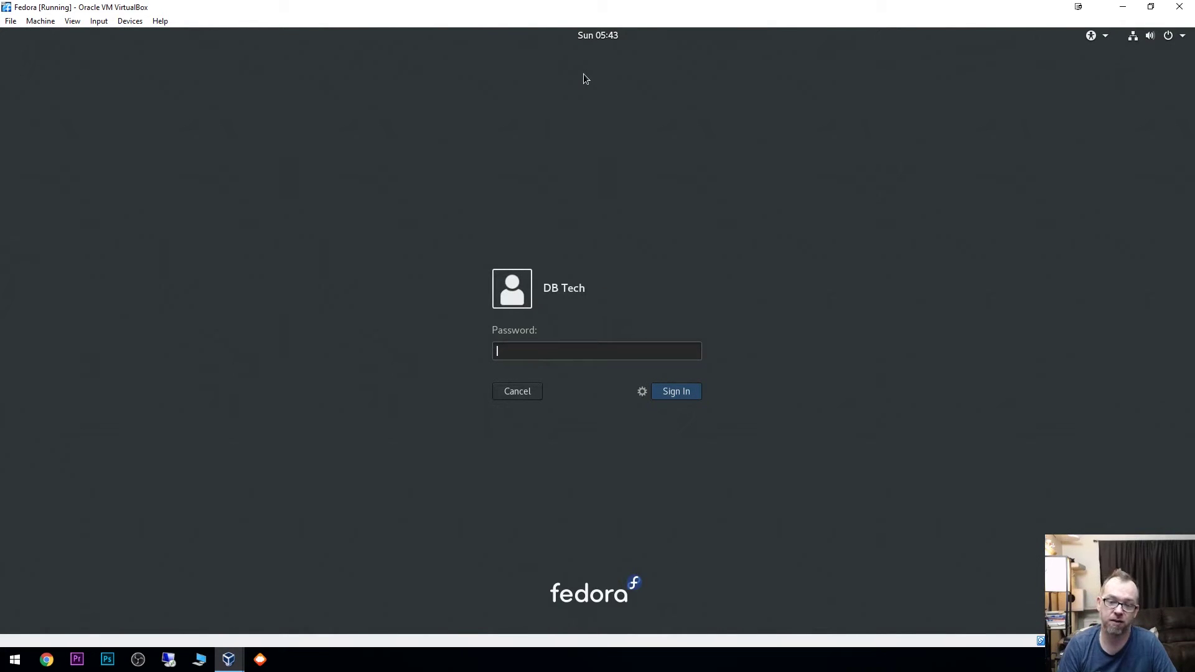
{"action": "type", "text": "•"}
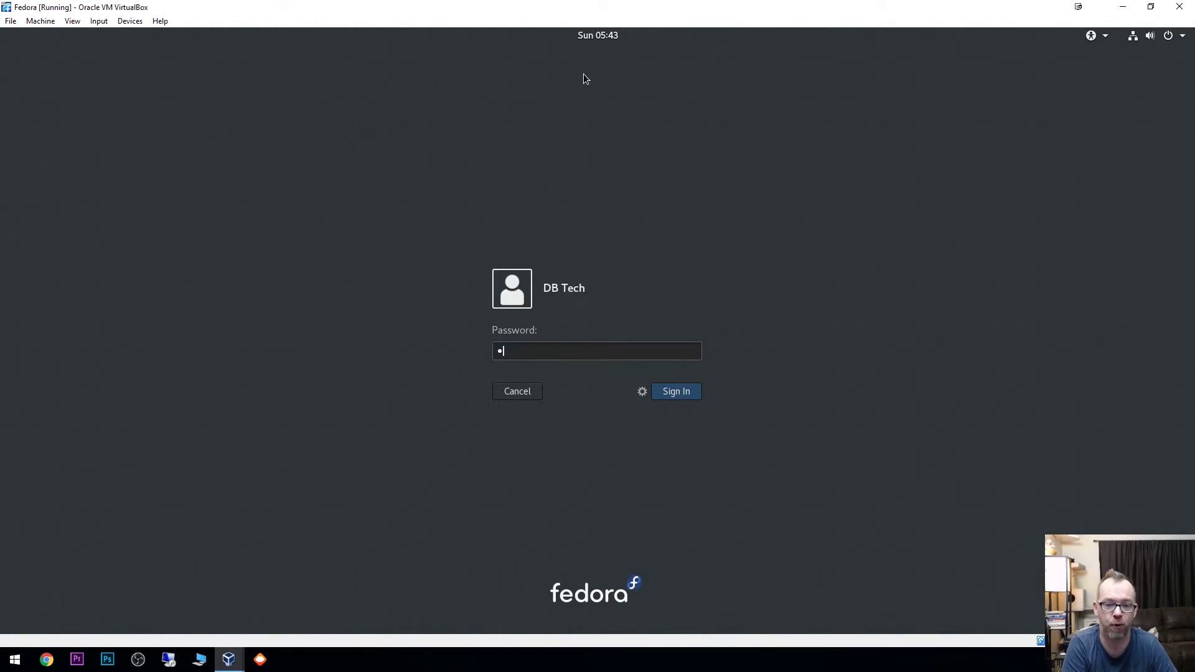
{"action": "type", "text": "••••••••••"}
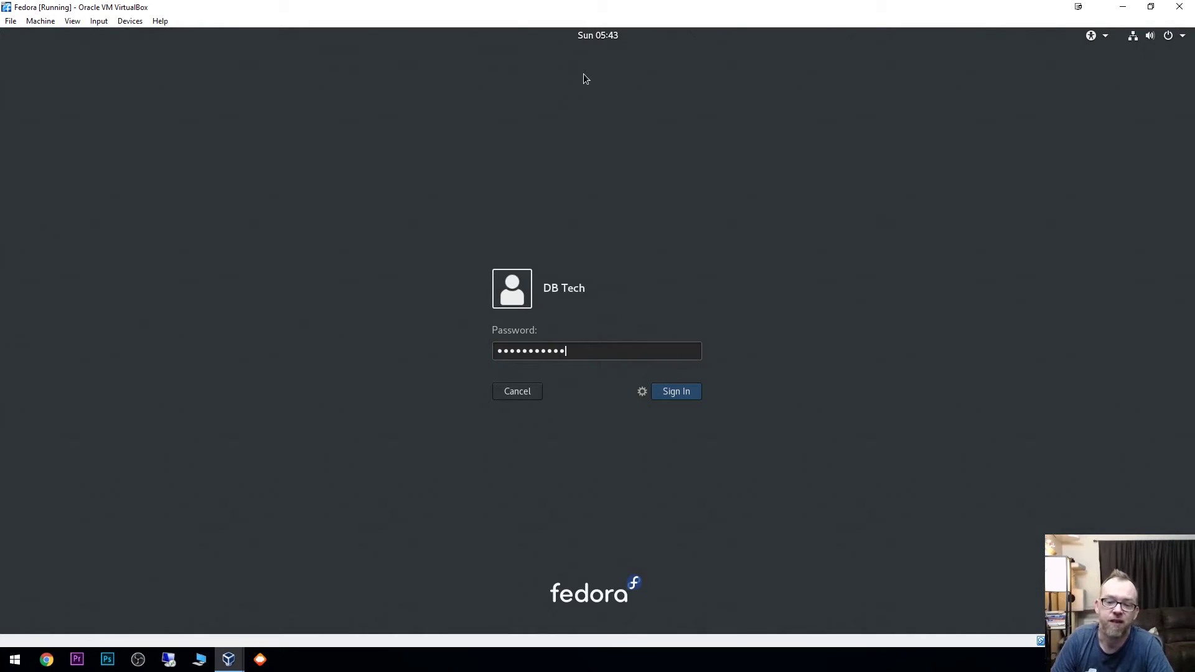
{"action": "key", "text": "Return"}
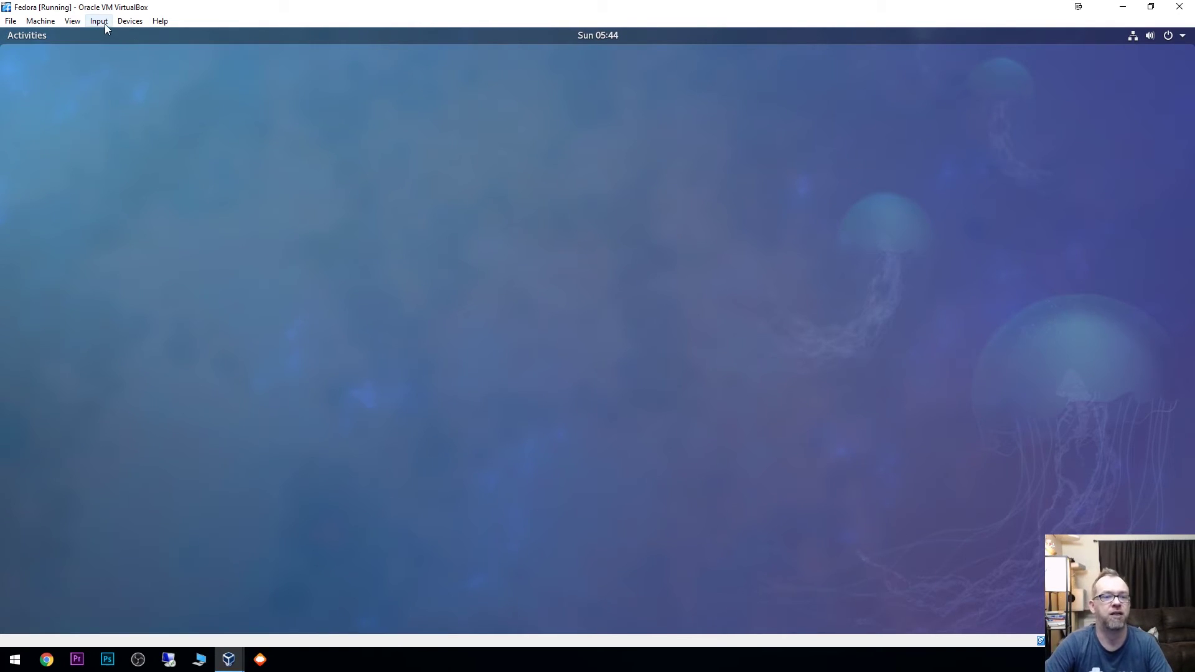
Step: Open a Terminal in the Fedora guest via an Activities search for 'ter'
{"action": "left_click", "coordinate": [130, 20]}
{"action": "left_click", "coordinate": [69, 109]}
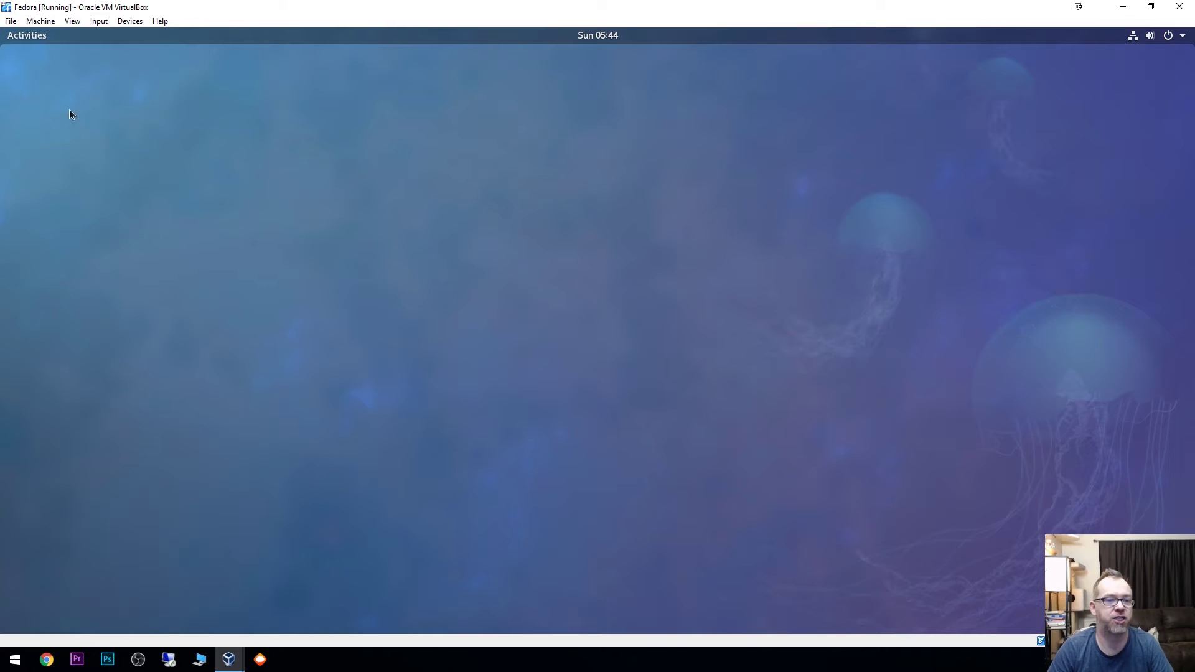
{"action": "left_click", "coordinate": [25, 38]}
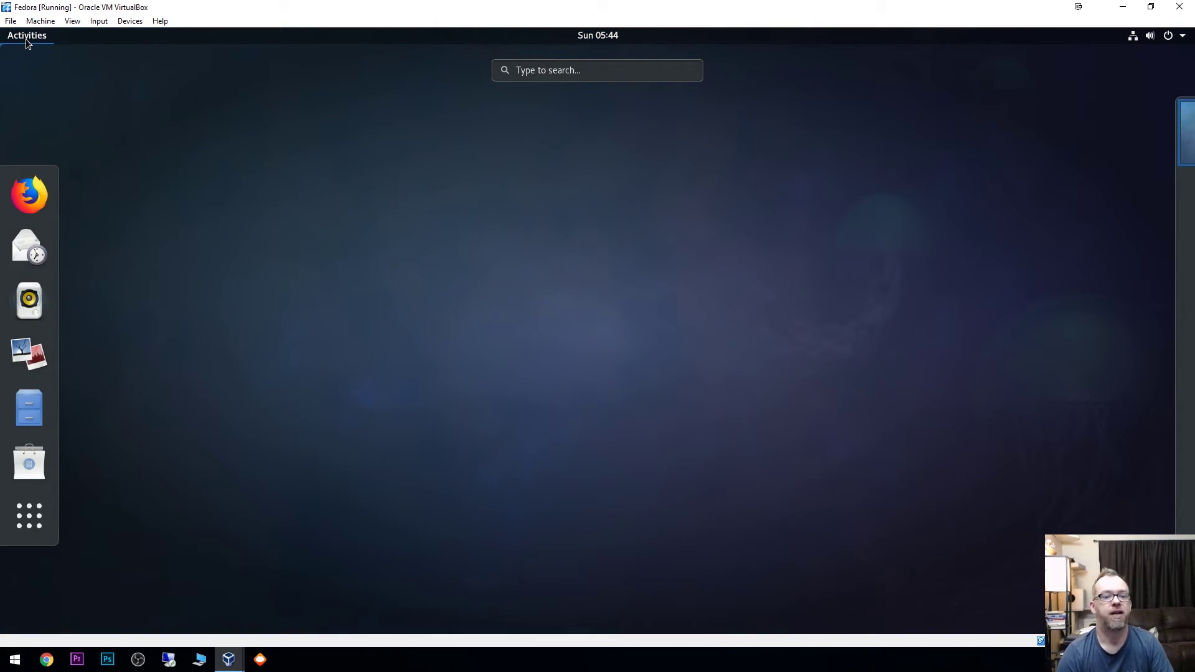
{"action": "type", "text": "ter"}
{"action": "key", "text": "Return"}
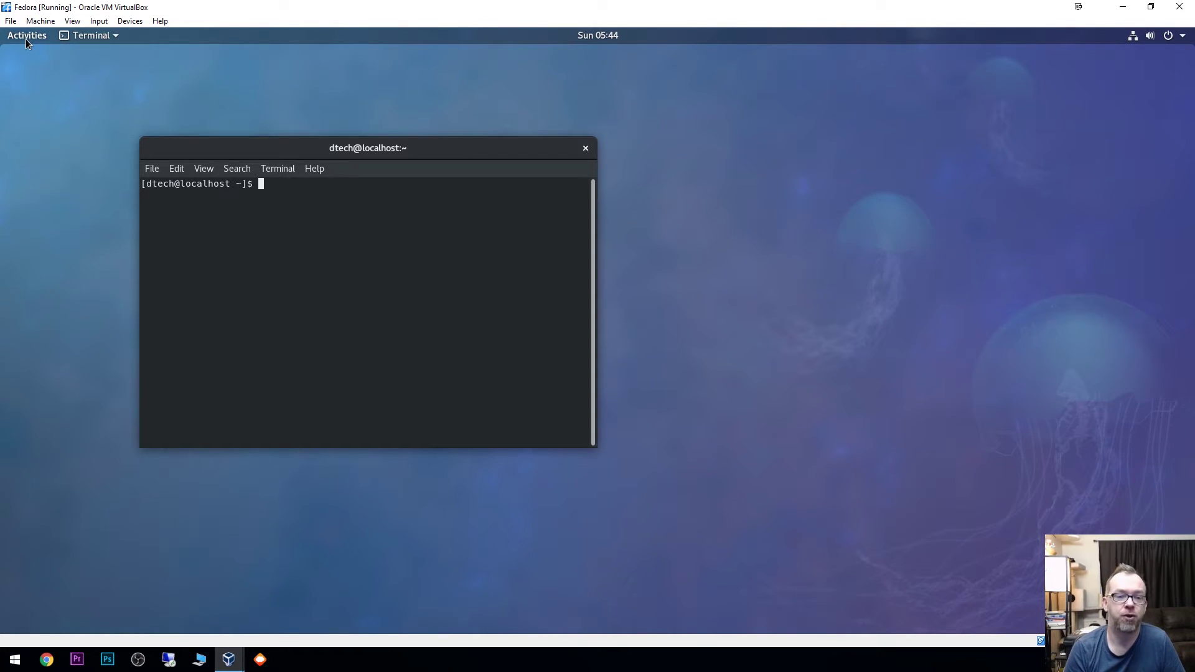
Step: Run 'sudo apt-get update' and enter the sudo password
{"action": "type", "text": "sudo apt-get "}
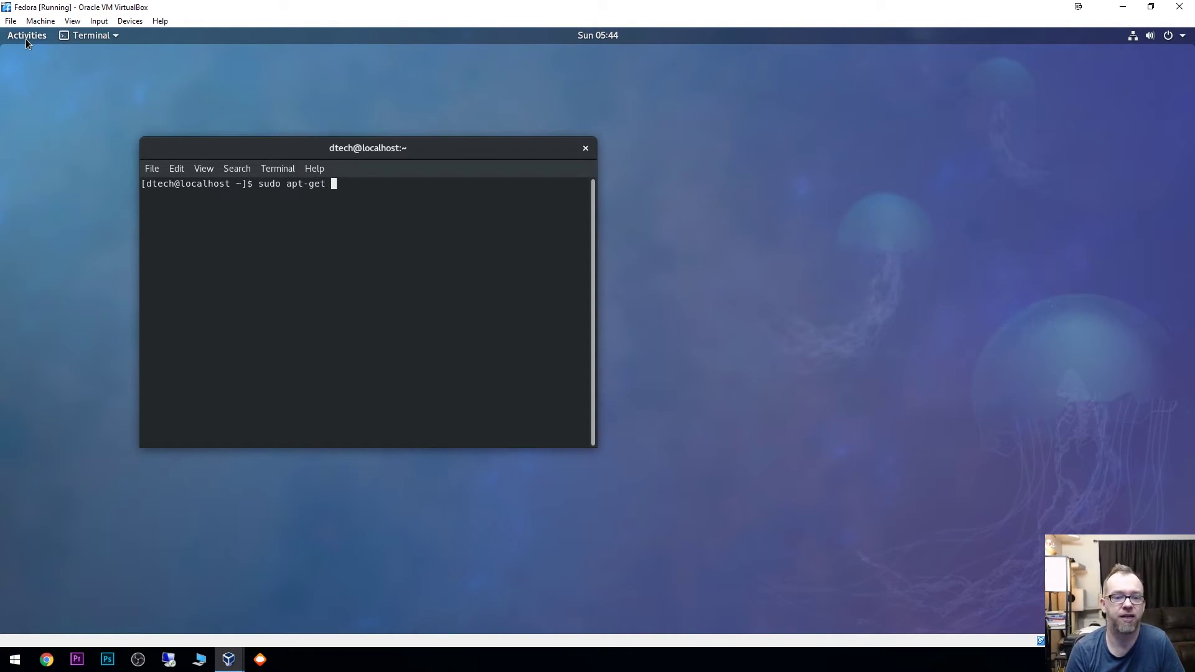
{"action": "type", "text": "update"}
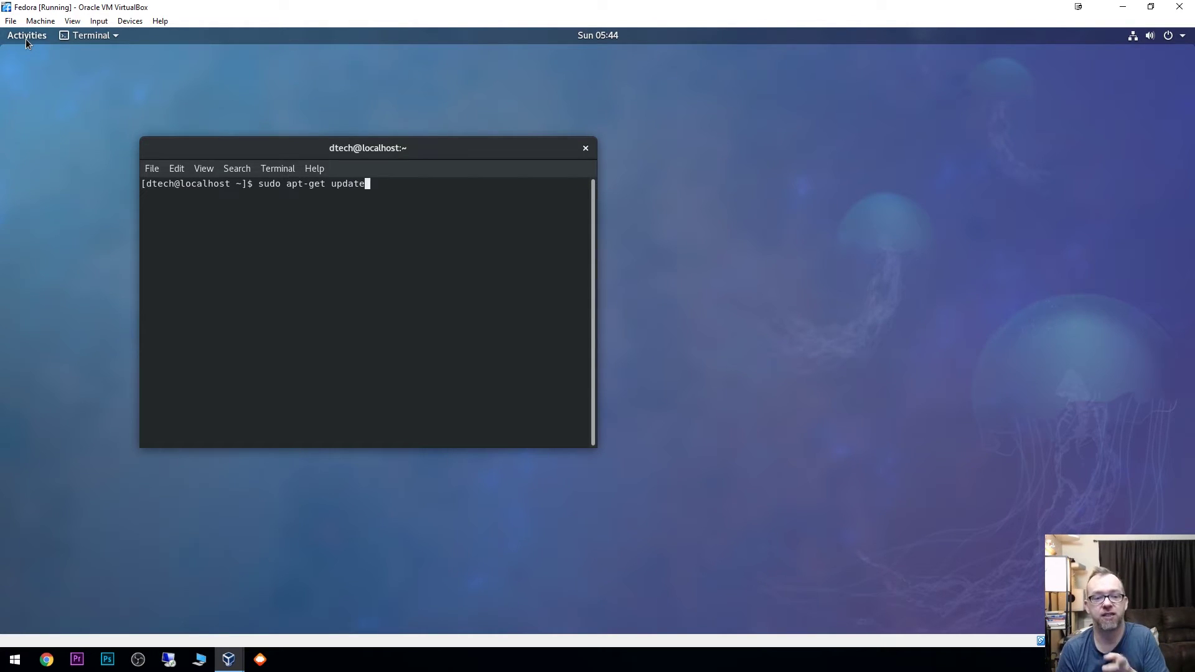
{"action": "key", "text": "Return"}
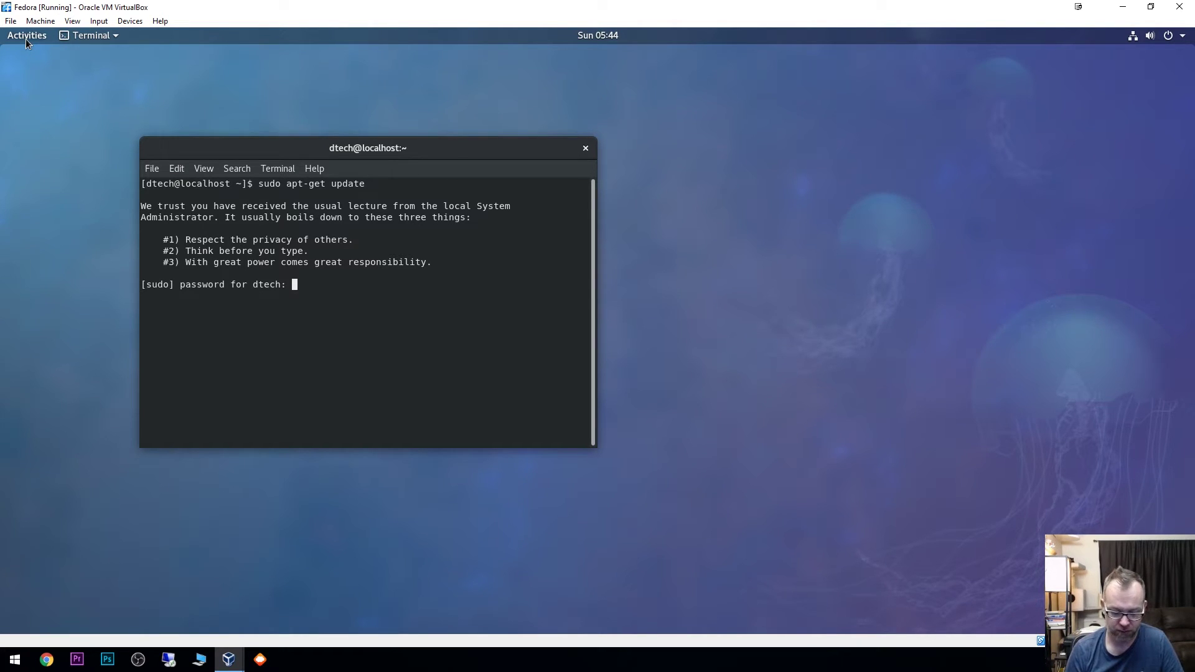
{"action": "key", "text": "Return"}
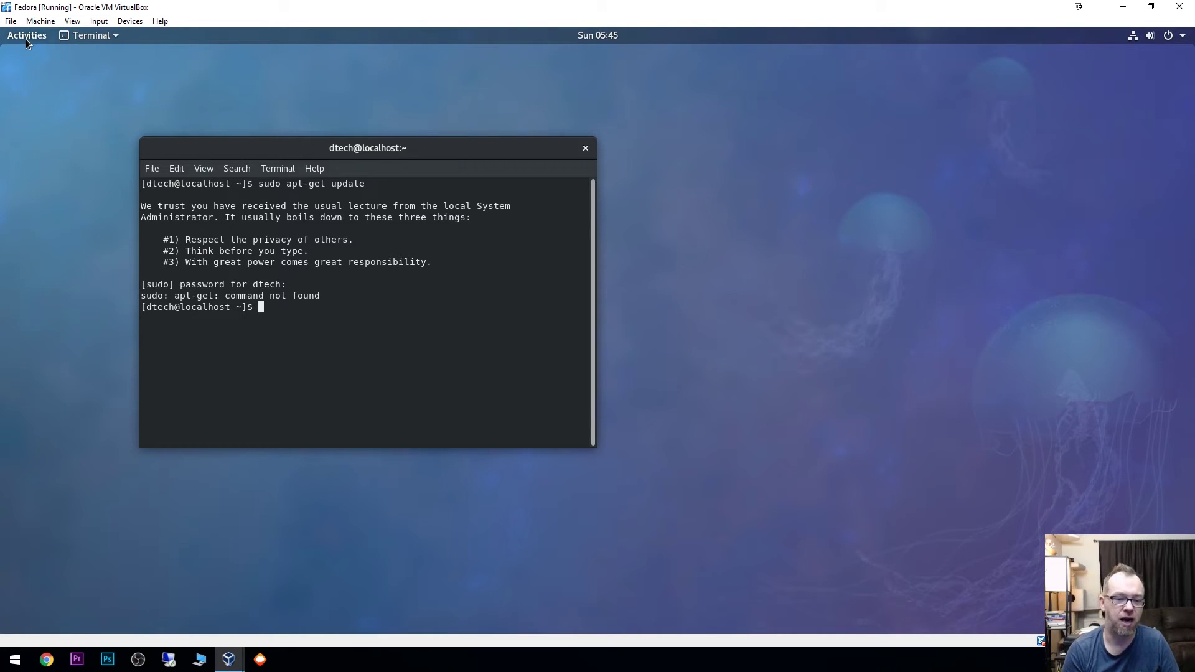
Step: Run 'sudo yum update' in the guest terminal
{"action": "type", "text": "sudo yu"}
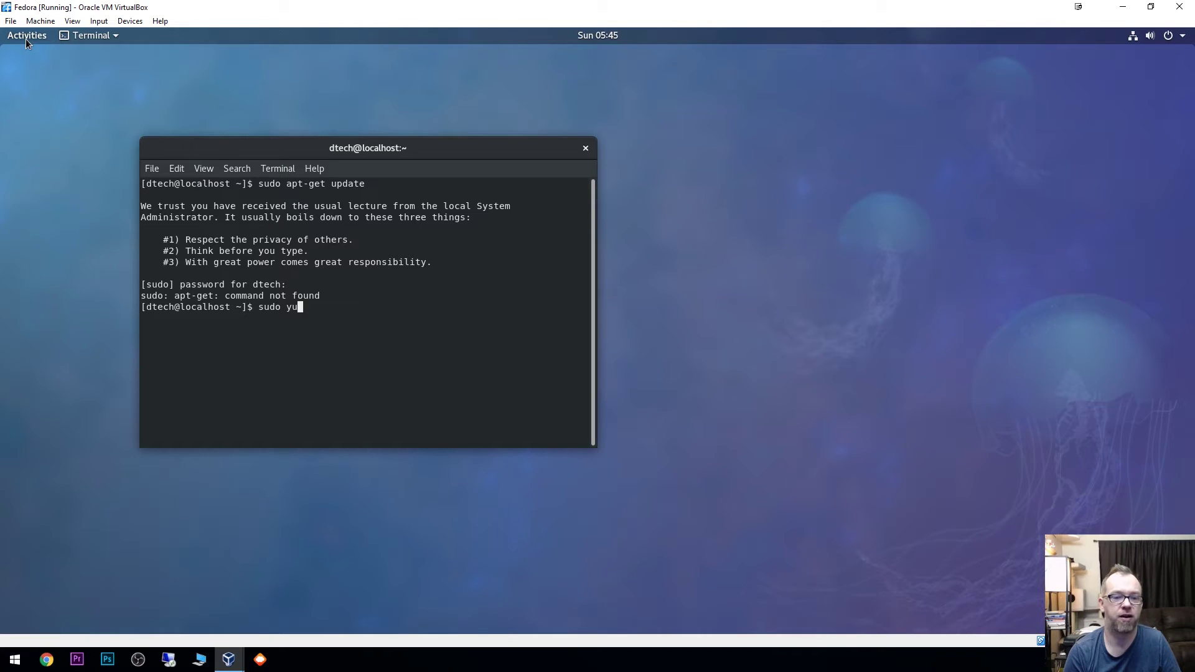
{"action": "key", "text": "BackSpace"}
{"action": "key", "text": "BackSpace"}
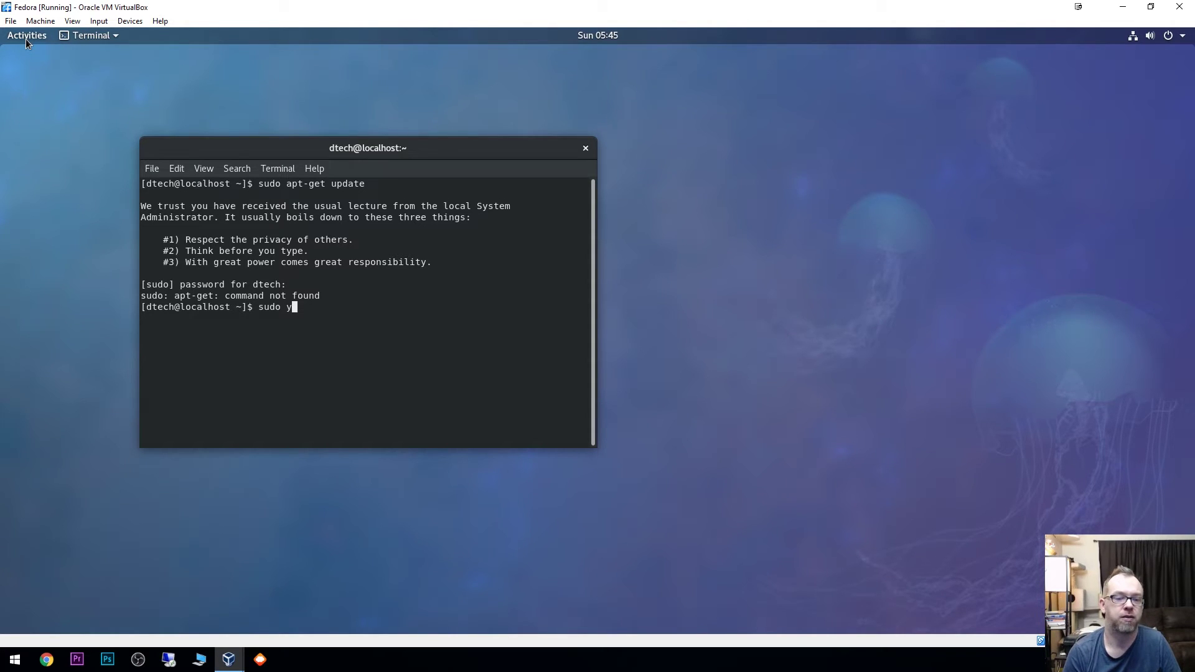
{"action": "type", "text": "yum"}
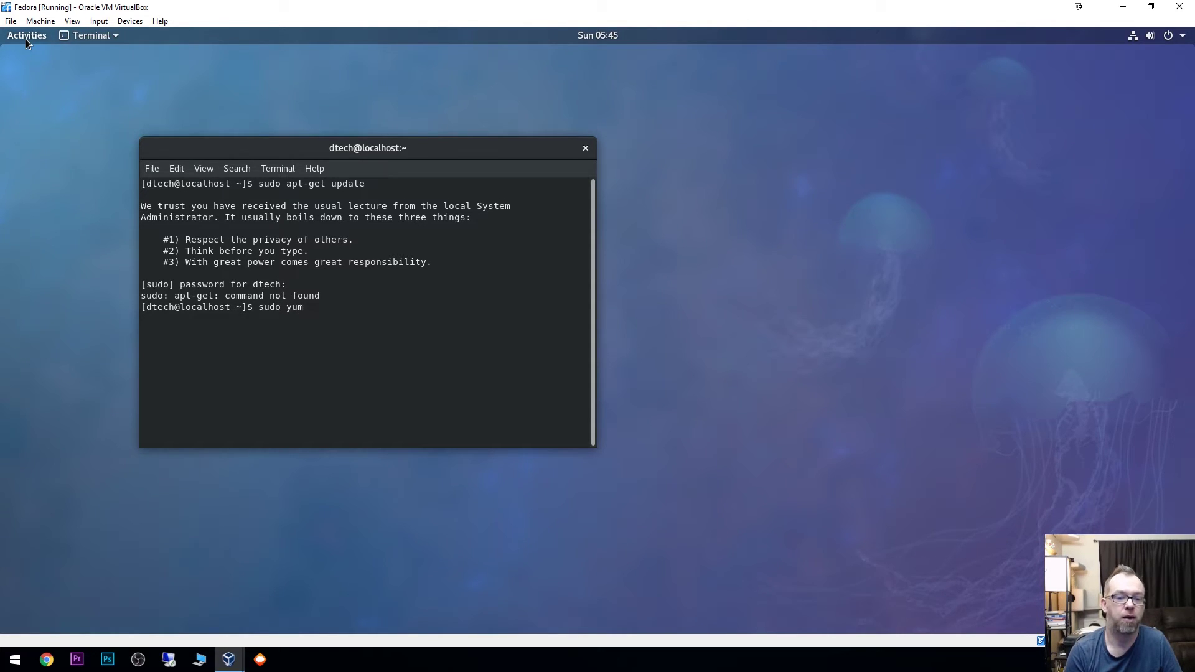
{"action": "type", "text": " update"}
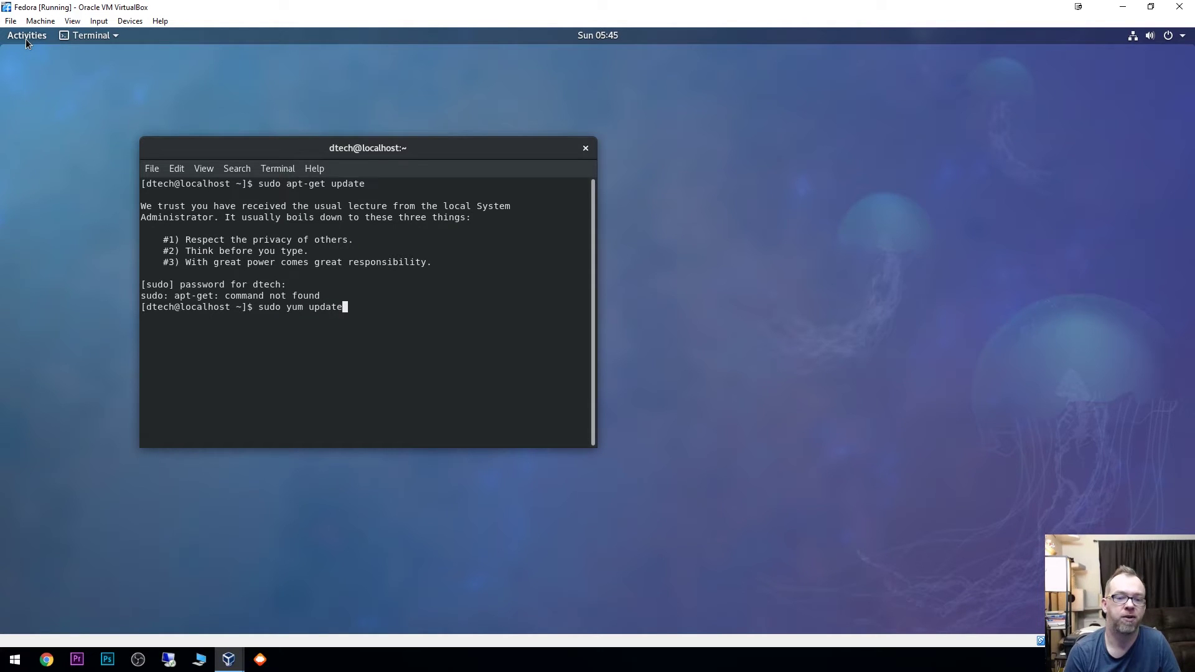
{"action": "key", "text": "Return"}
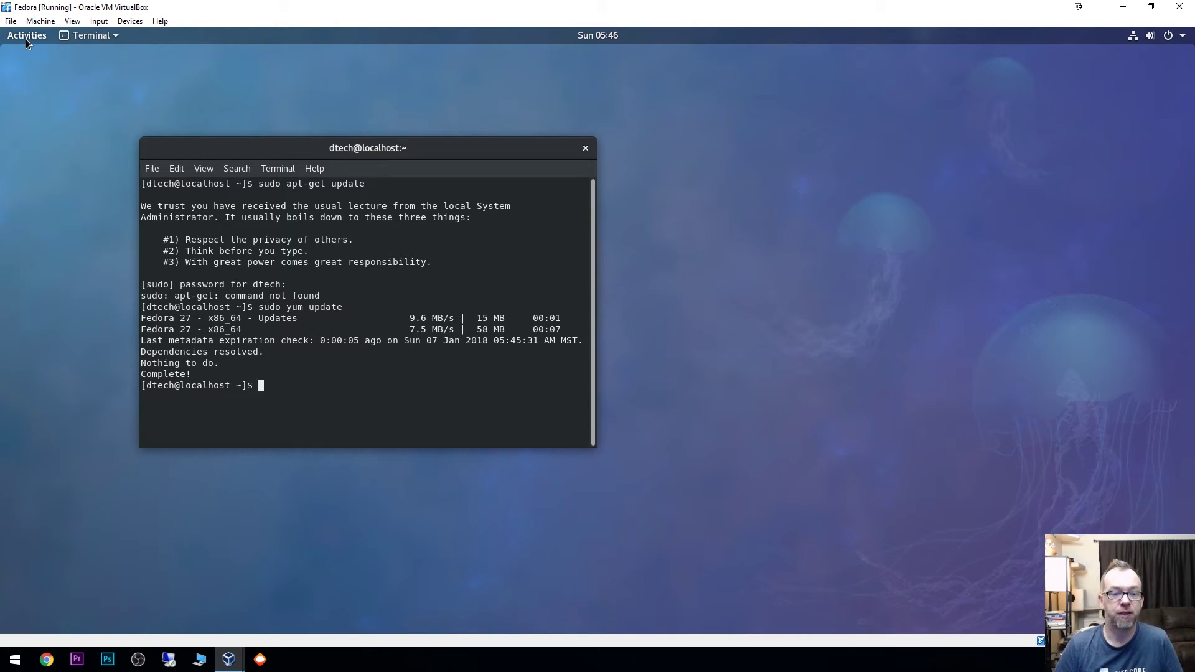
Step: Edit the previous command to 'sudo yum upgrade' and run it
{"action": "key", "text": "Up"}
{"action": "key", "text": "BackSpace"}
{"action": "key", "text": "BackSpace"}
{"action": "key", "text": "BackSpace"}
{"action": "key", "text": "BackSpace"}
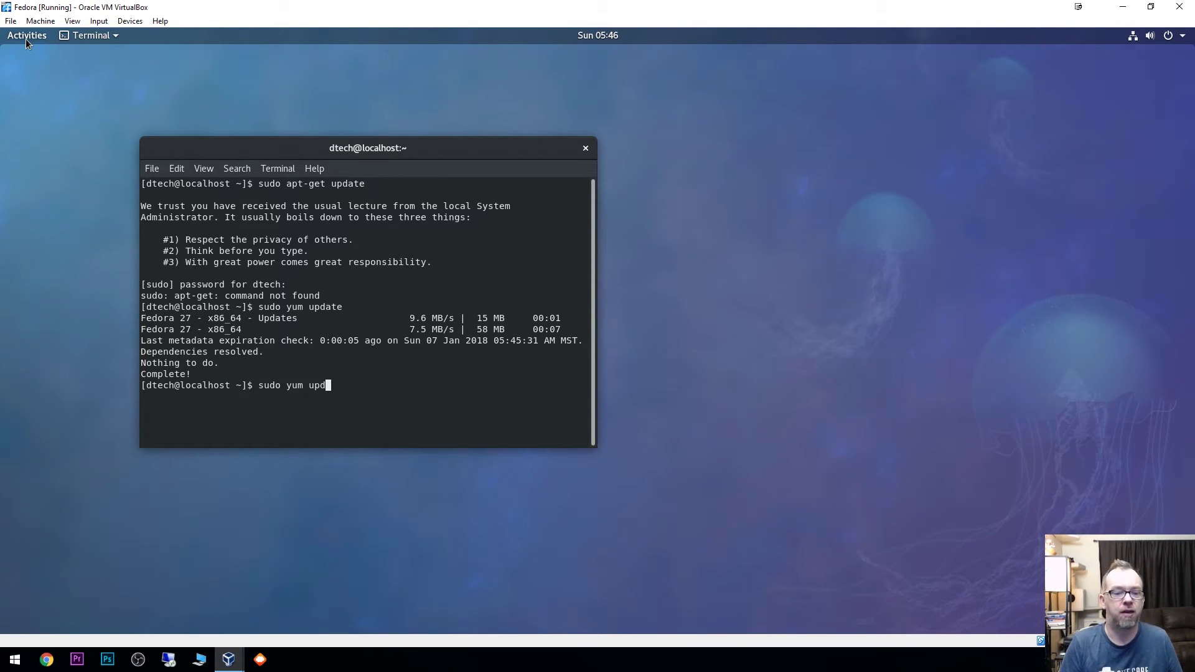
{"action": "type", "text": "grade"}
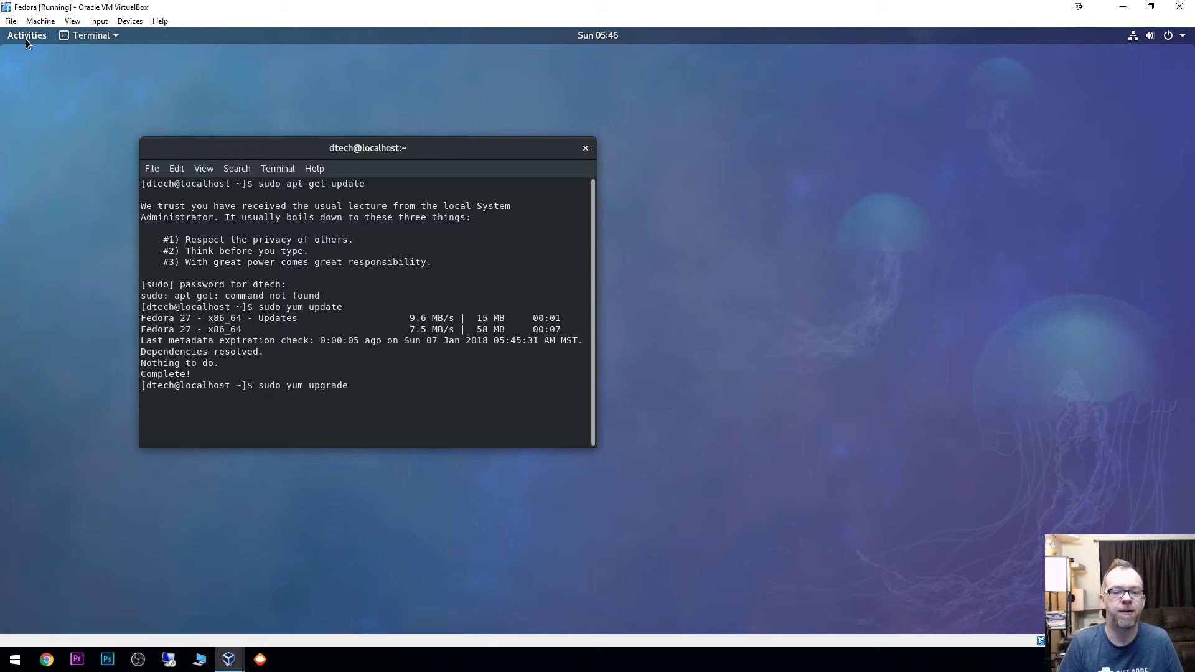
{"action": "key", "text": "Return"}
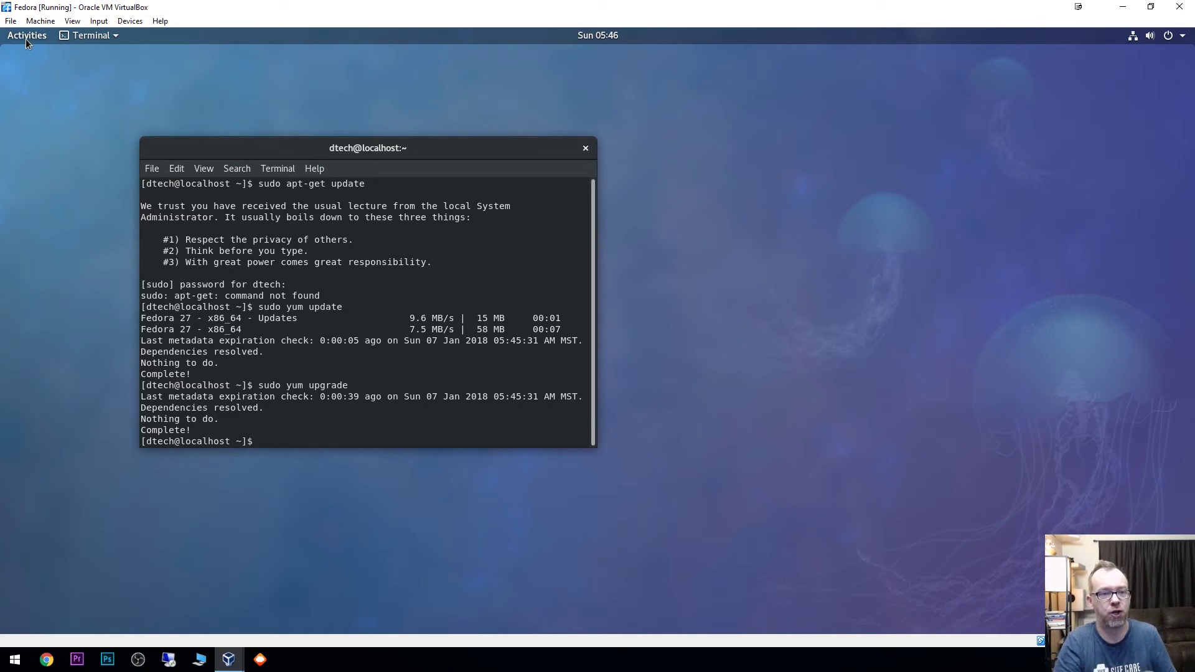
Step: Close the guest's terminal, launch Firefox from the dash, and close the Welcome tab, keeping the Privacy Notice
{"action": "left_click", "coordinate": [585, 149]}
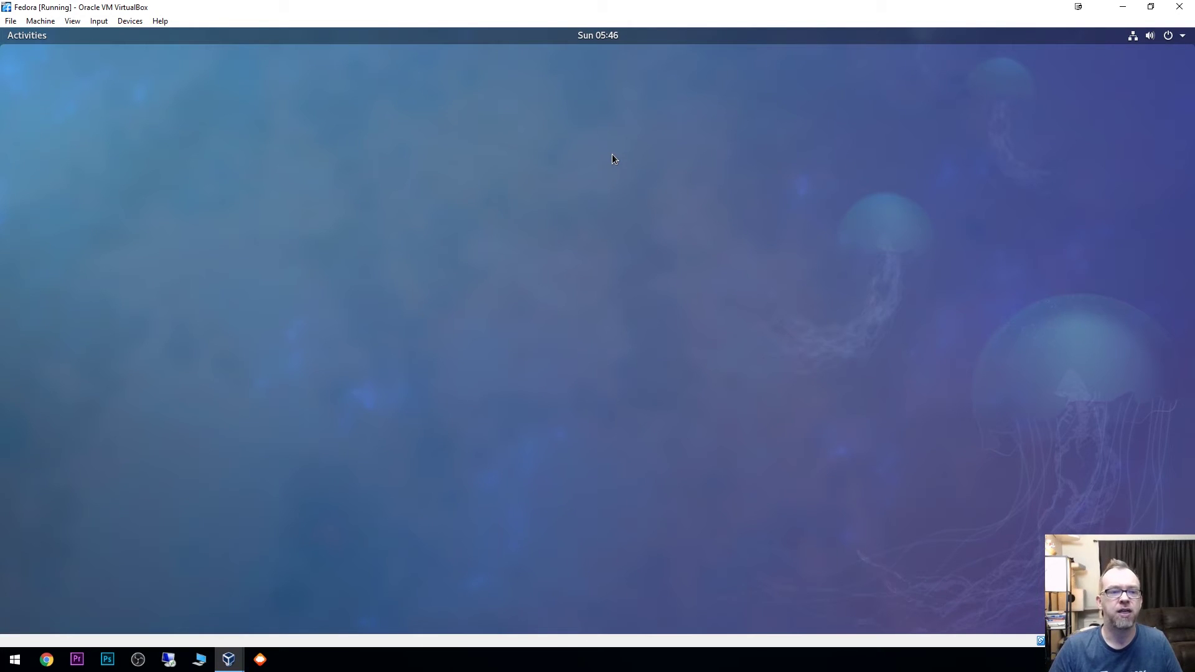
{"action": "left_click", "coordinate": [36, 39]}
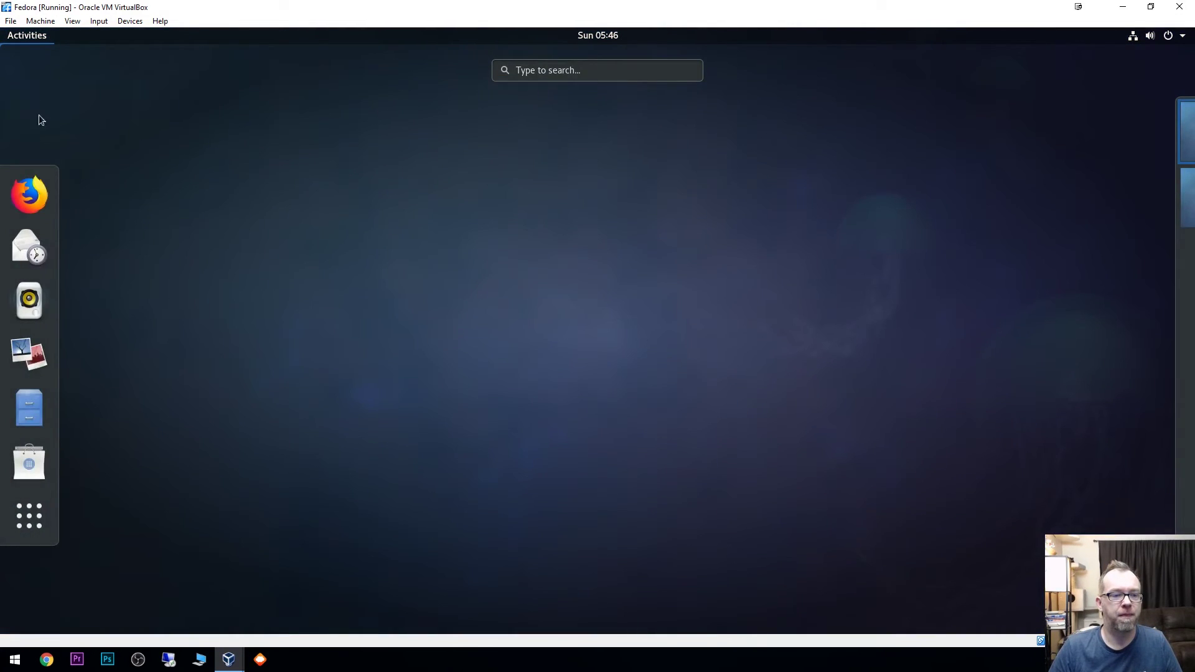
{"action": "left_click", "coordinate": [37, 194]}
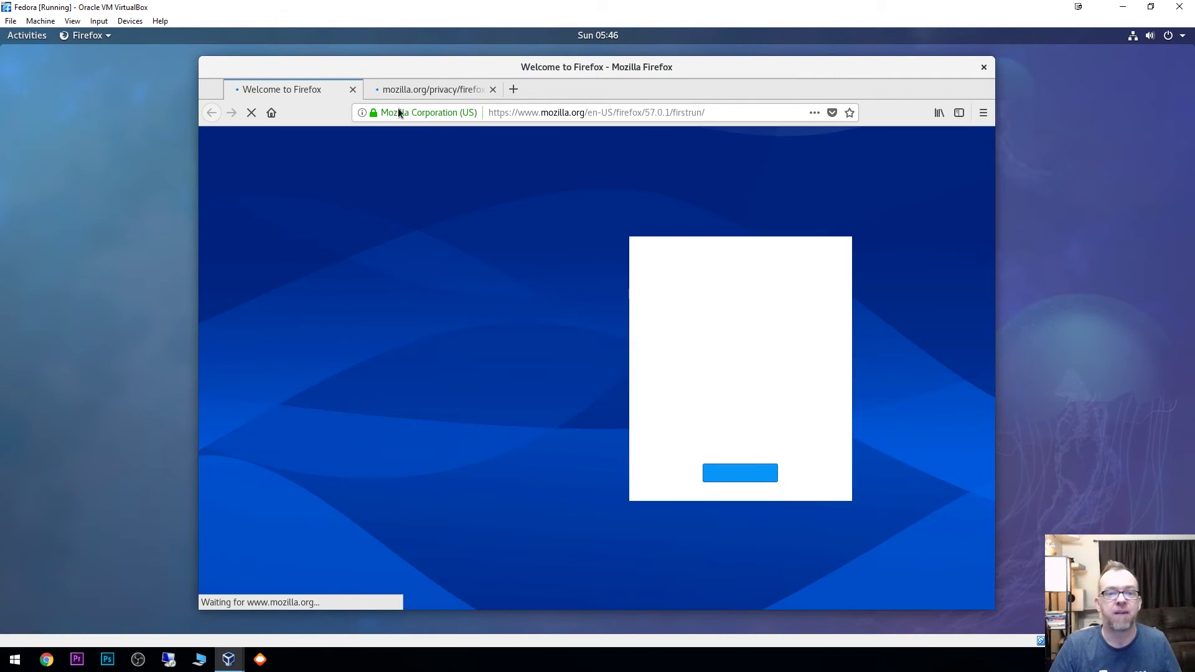
{"action": "left_click", "coordinate": [352, 91]}
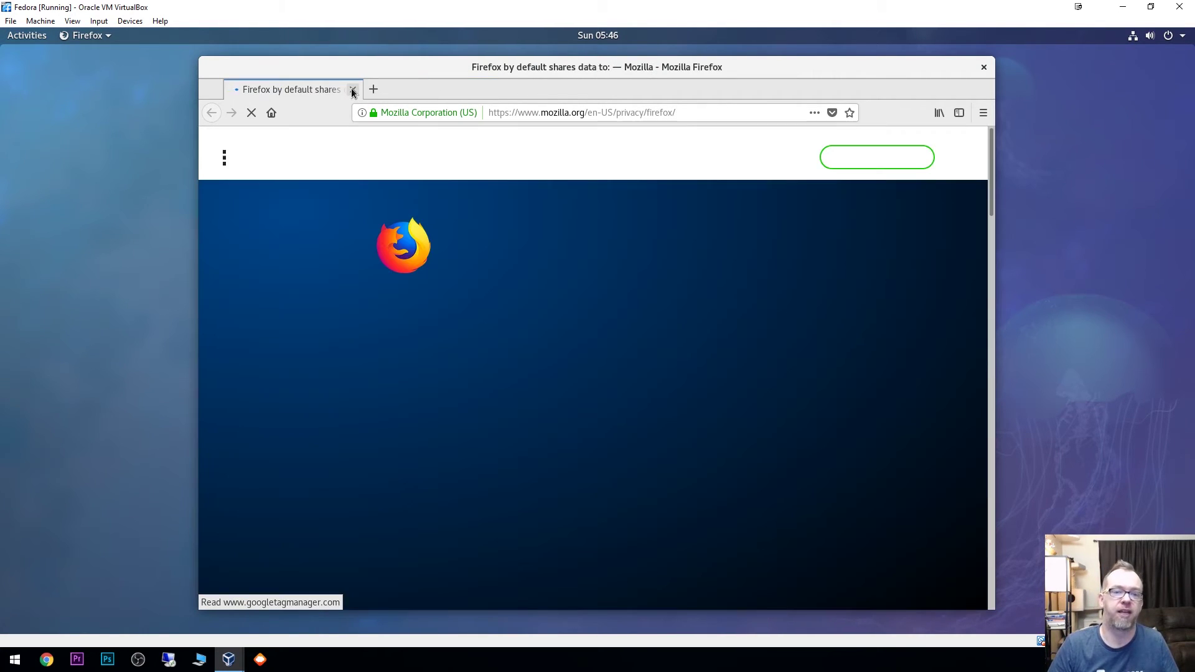
{"action": "left_click", "coordinate": [508, 114]}
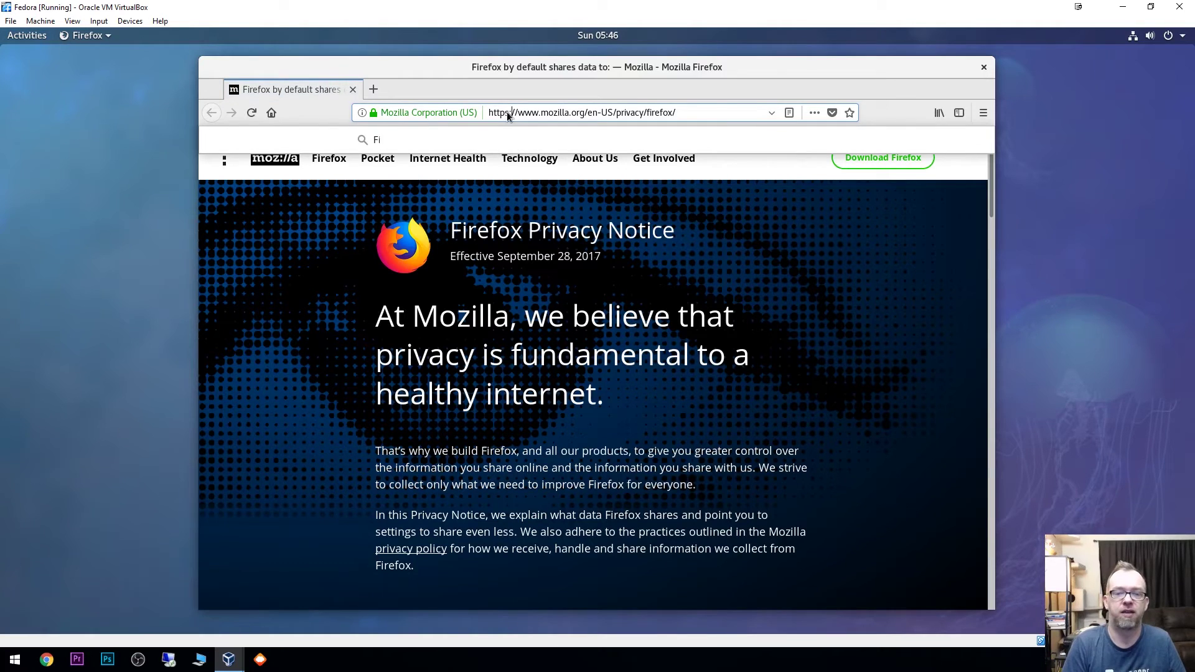
Step: Load fast.com to measure the internet speed at 220 Mbps, then close Firefox
{"action": "type", "text": "fast.com"}
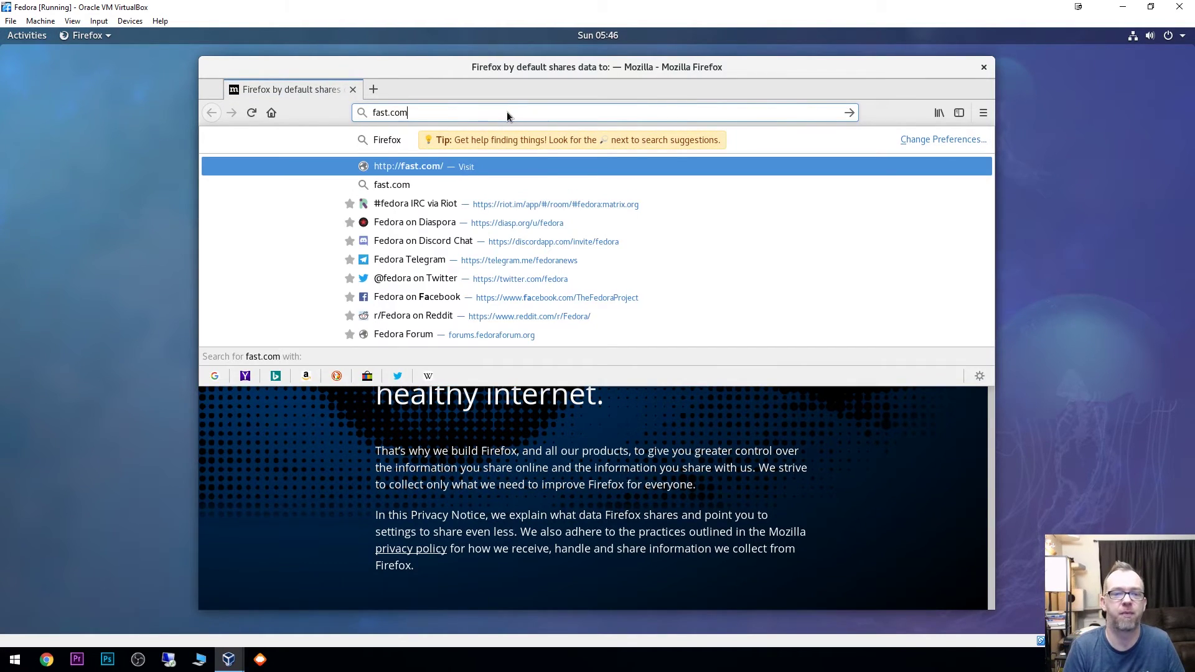
{"action": "key", "text": "Return"}
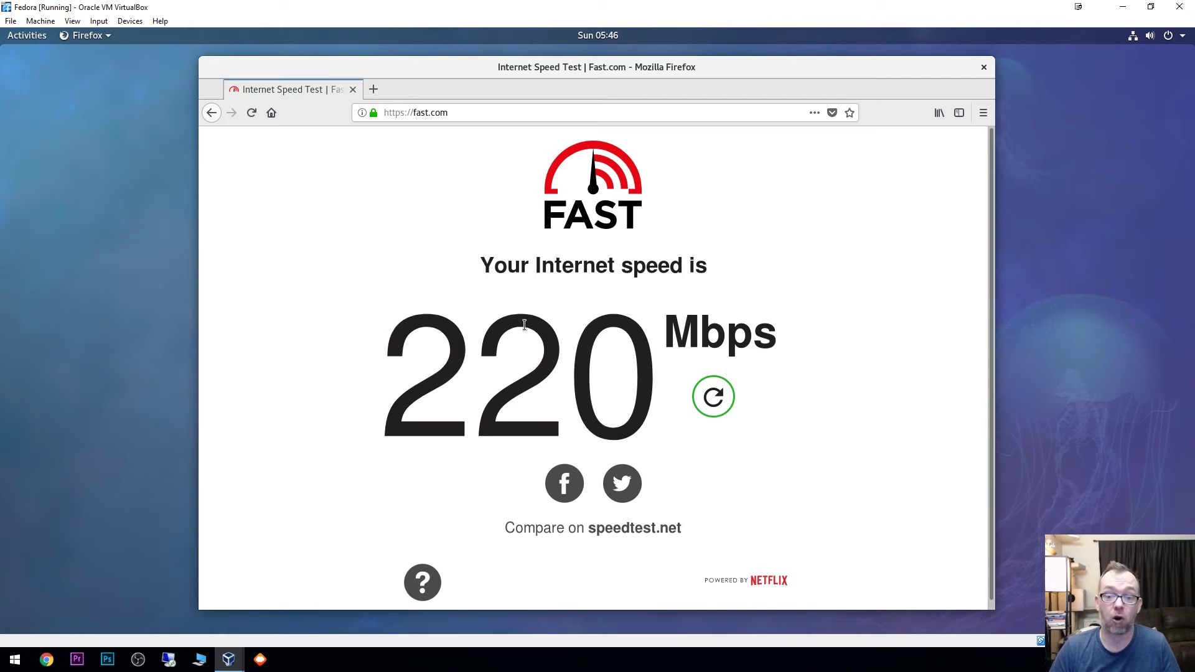
{"action": "left_click", "coordinate": [982, 68]}
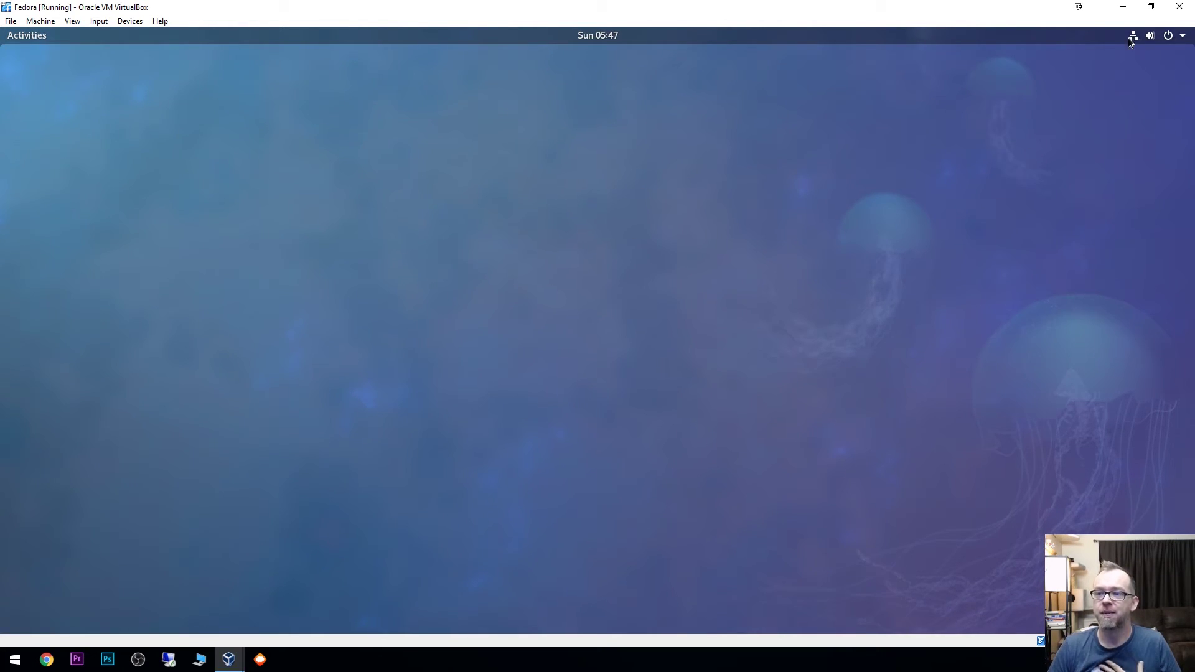
Step: Open GNOME Settings from the system menu and look at the Bluetooth and Background panels
{"action": "left_click", "coordinate": [1184, 38]}
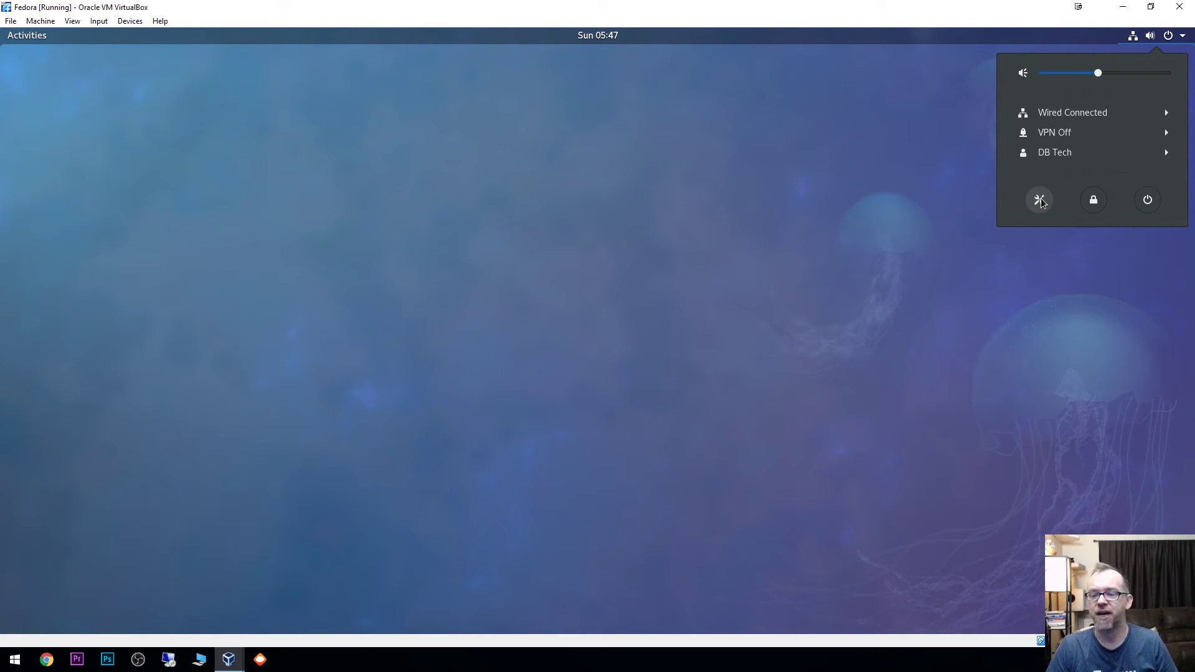
{"action": "left_click", "coordinate": [1040, 199]}
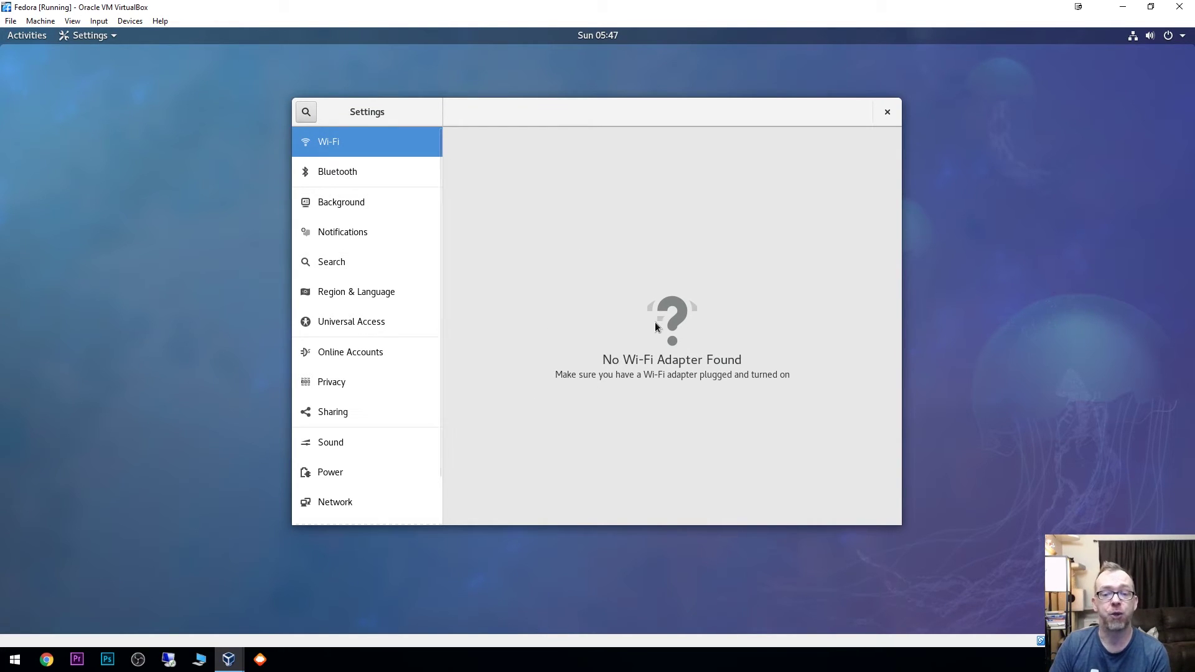
{"action": "left_click", "coordinate": [368, 172]}
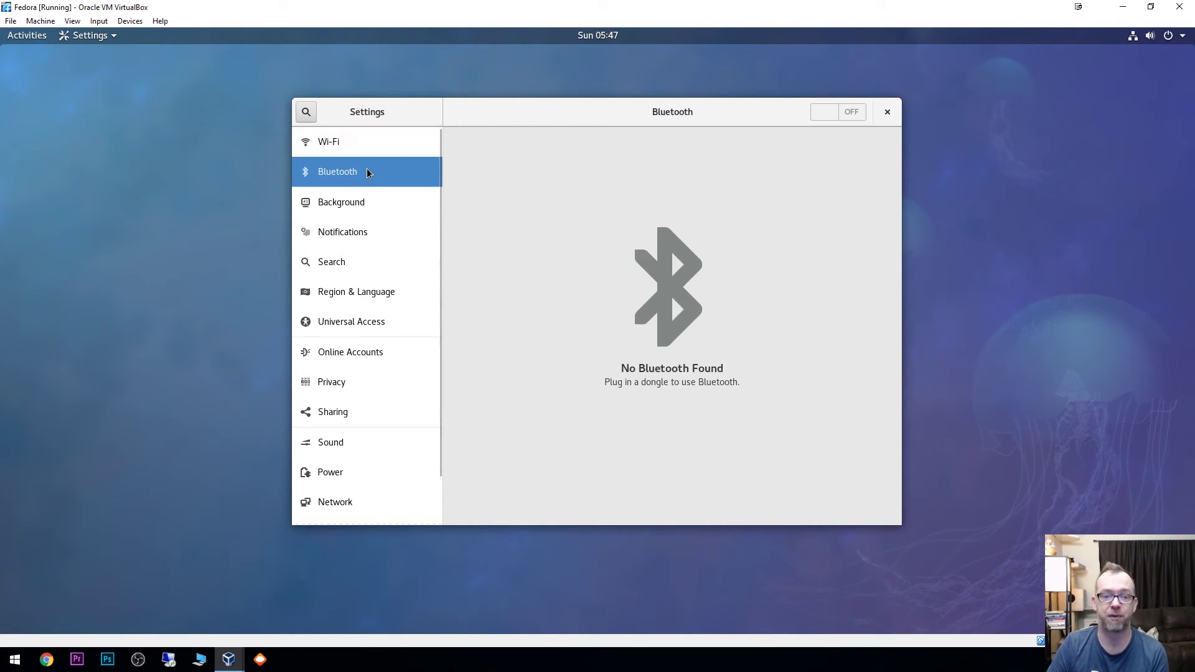
{"action": "left_click", "coordinate": [350, 203]}
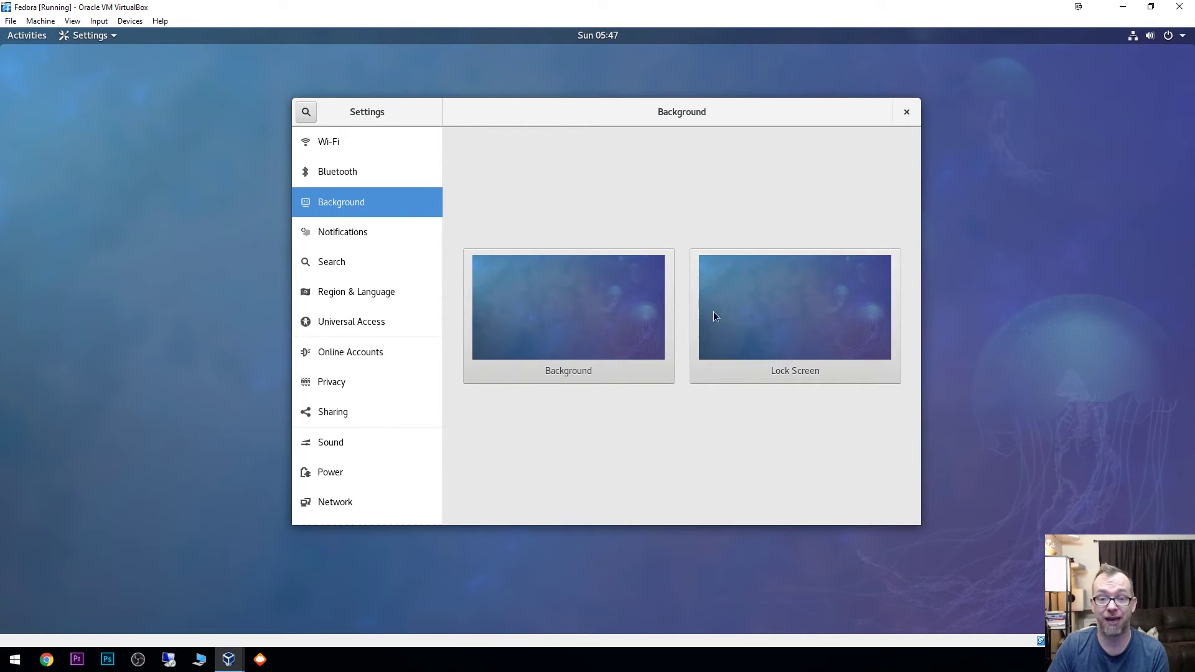
Step: Browse Notifications, opening and closing Desktop Sharing's notification options, then view the Search panel
{"action": "left_click", "coordinate": [346, 235]}
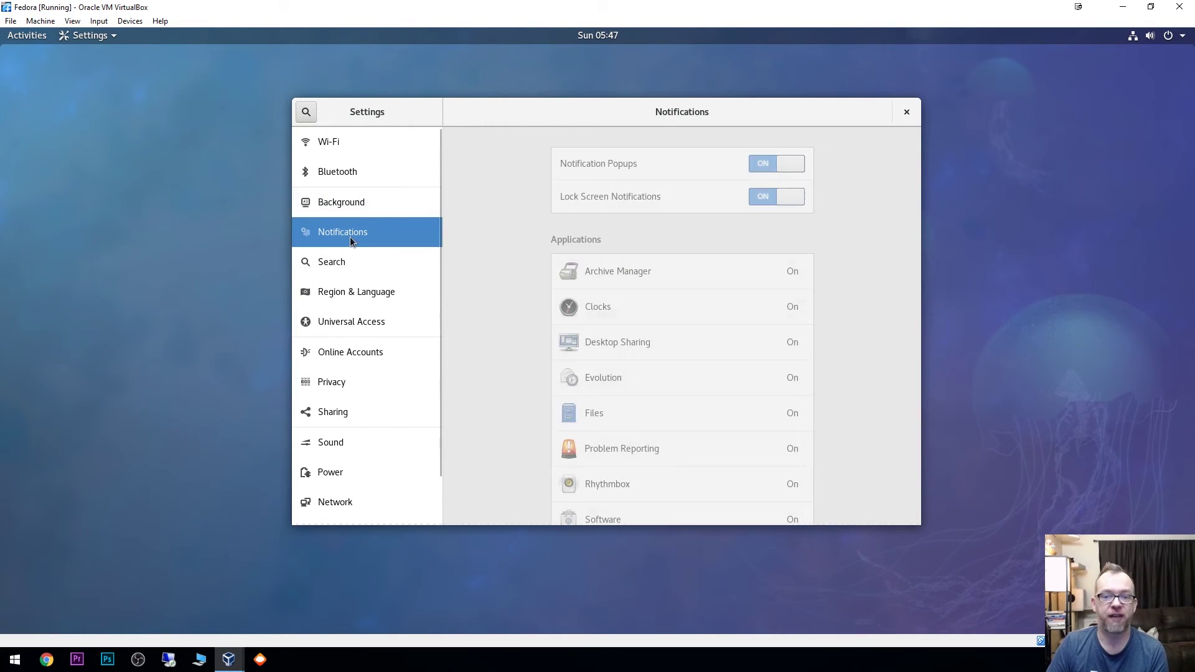
{"action": "scroll", "coordinate": [667, 367], "scroll_direction": "down", "scroll_amount": 1}
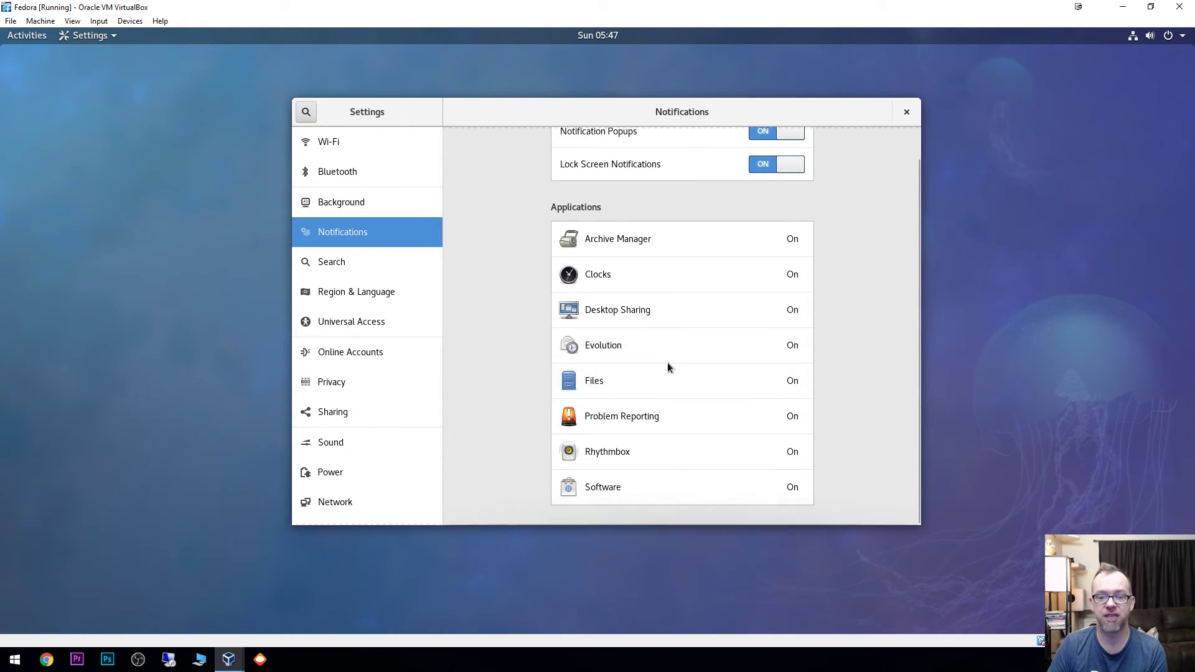
{"action": "scroll", "coordinate": [654, 311], "scroll_direction": "up", "scroll_amount": 1}
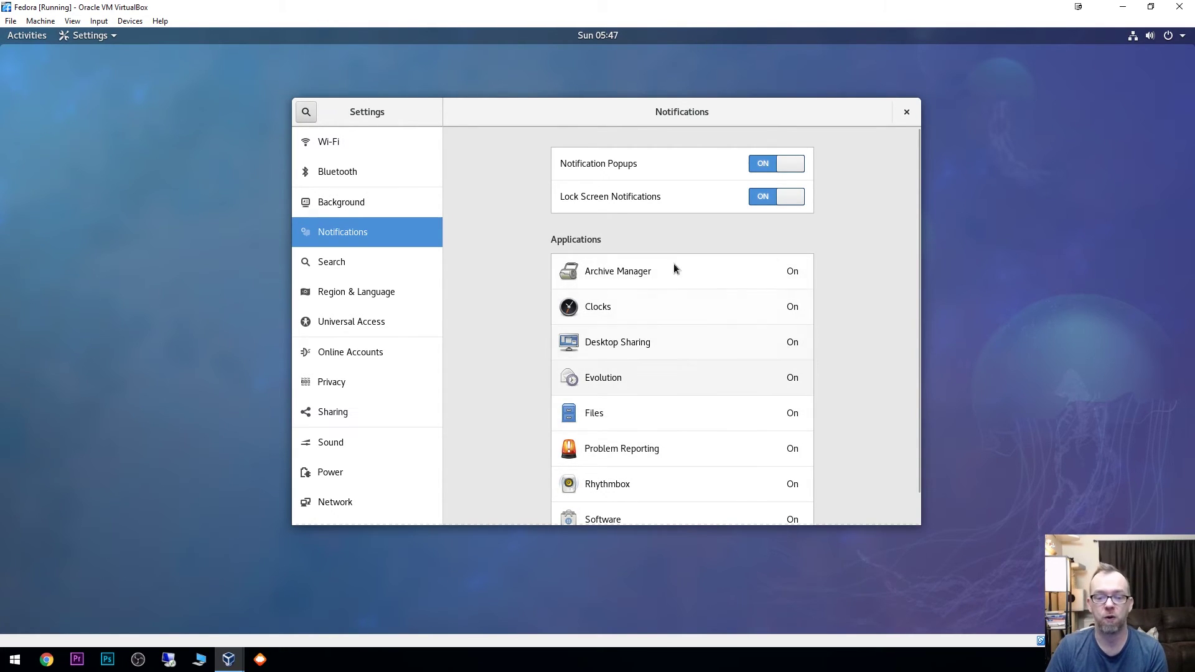
{"action": "scroll", "coordinate": [685, 311], "scroll_direction": "down", "scroll_amount": 1}
{"action": "left_click", "coordinate": [690, 323]}
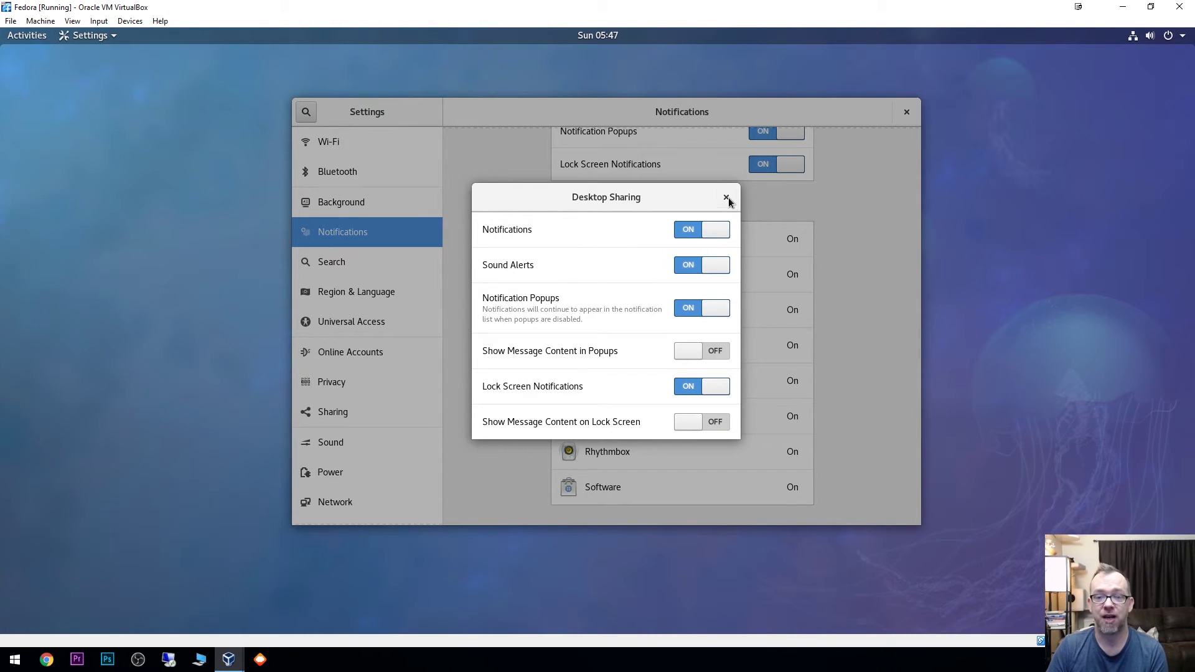
{"action": "left_click", "coordinate": [726, 198]}
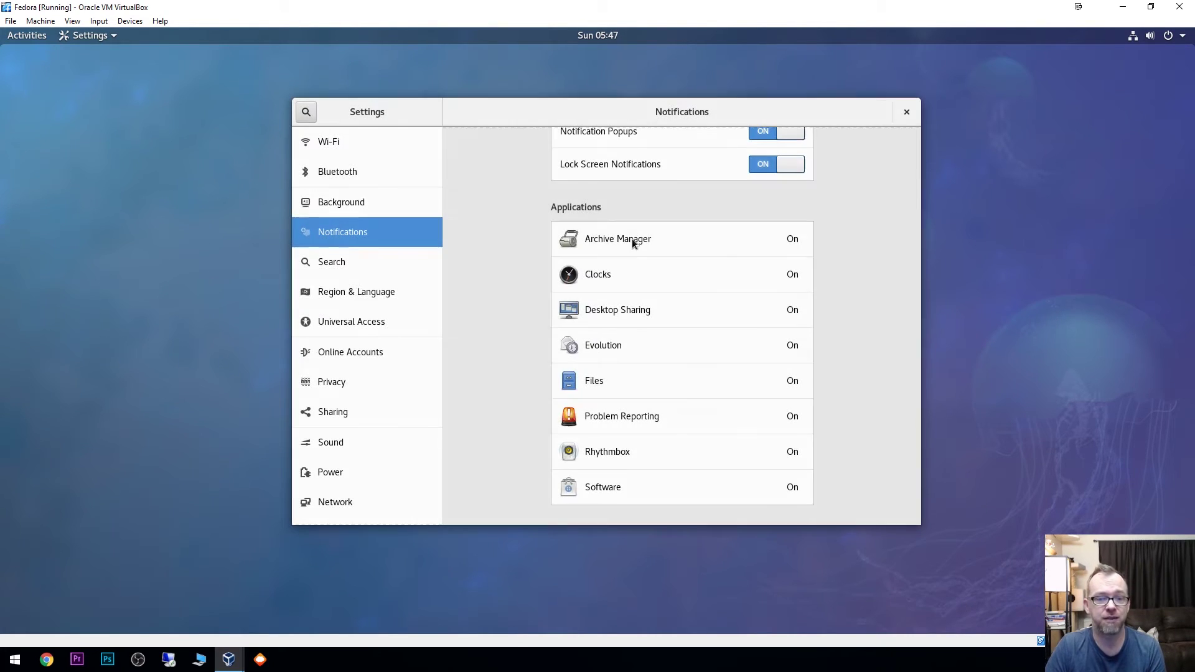
{"action": "left_click", "coordinate": [328, 267]}
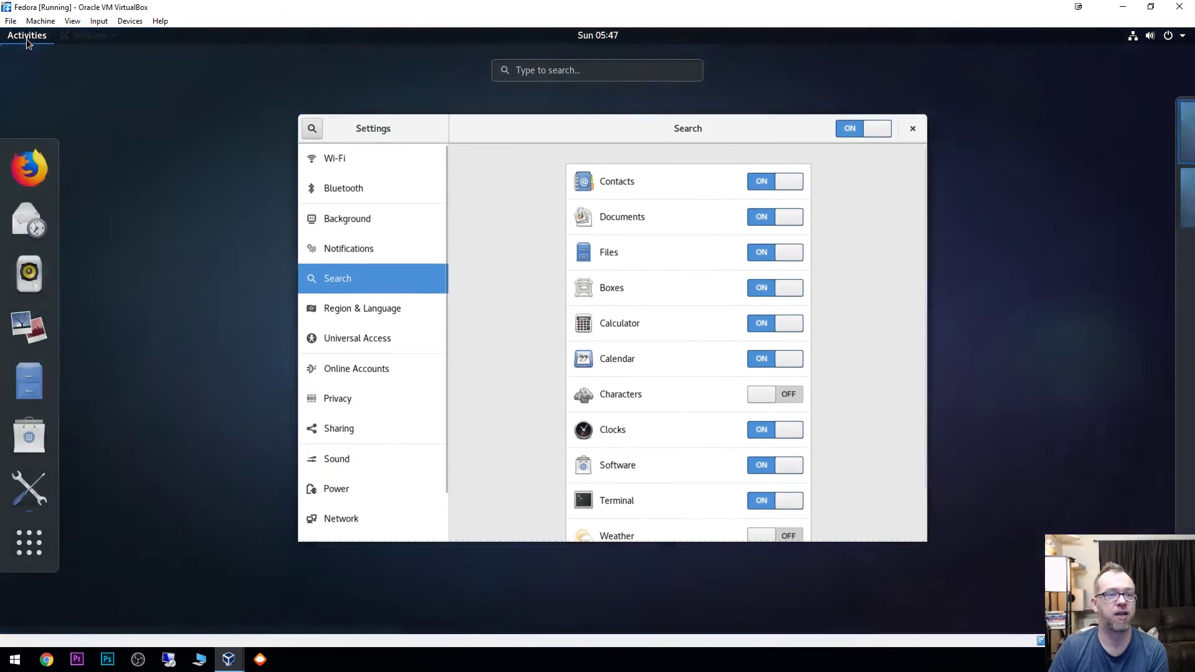
Step: Move to the empty second workspace from the overview and open the system status menu
{"action": "left_click", "coordinate": [26, 39]}
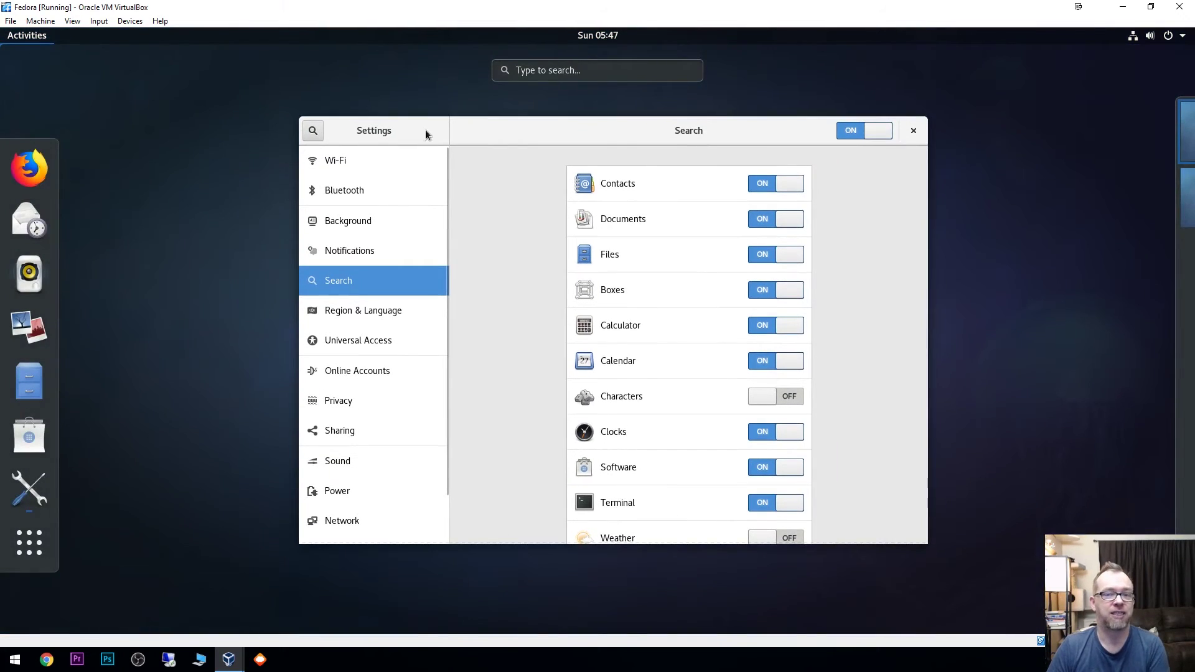
{"action": "left_click", "coordinate": [539, 70]}
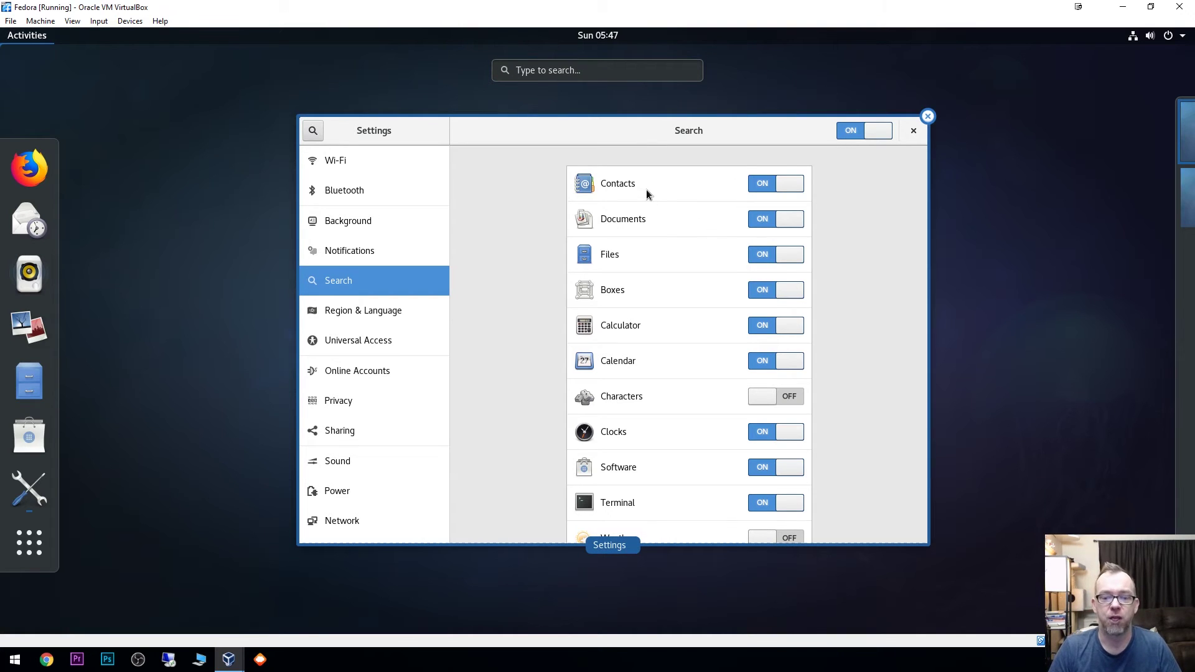
{"action": "scroll", "coordinate": [661, 338], "scroll_direction": "down", "scroll_amount": 1}
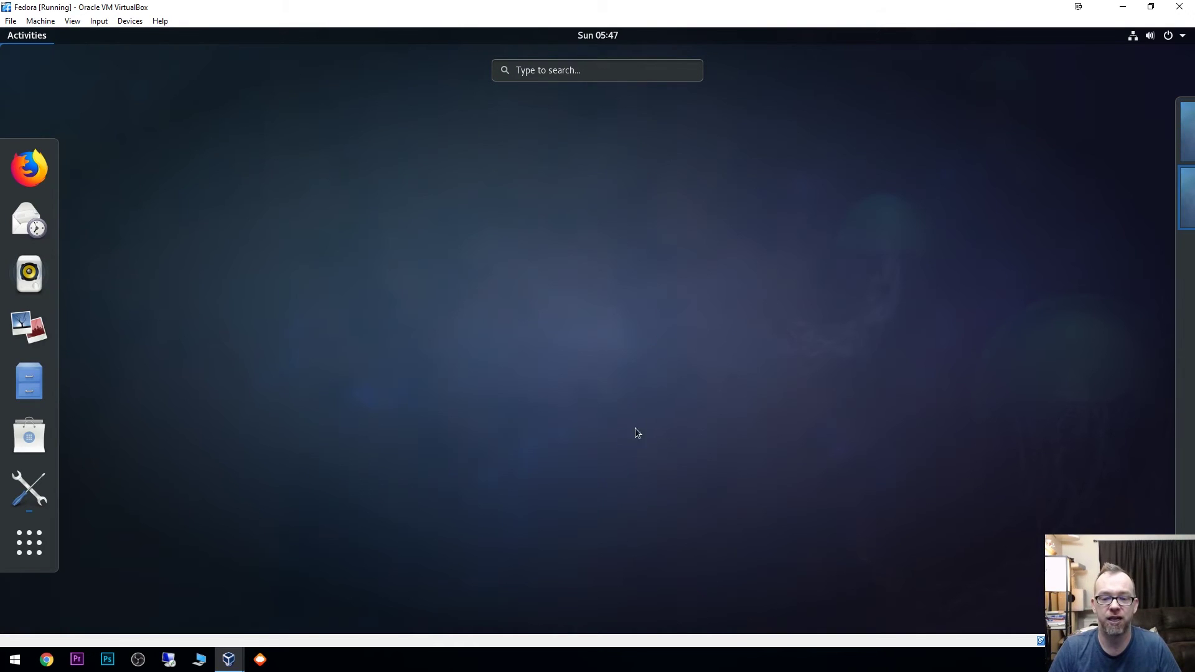
{"action": "left_click", "coordinate": [569, 216]}
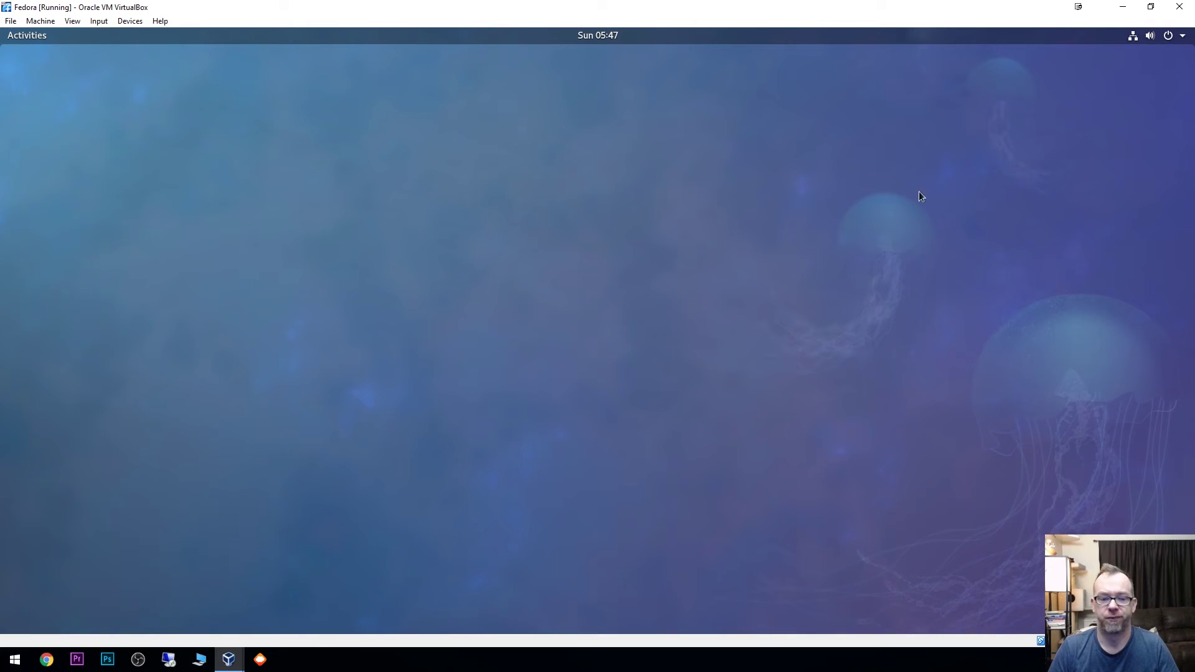
{"action": "left_click", "coordinate": [1186, 38]}
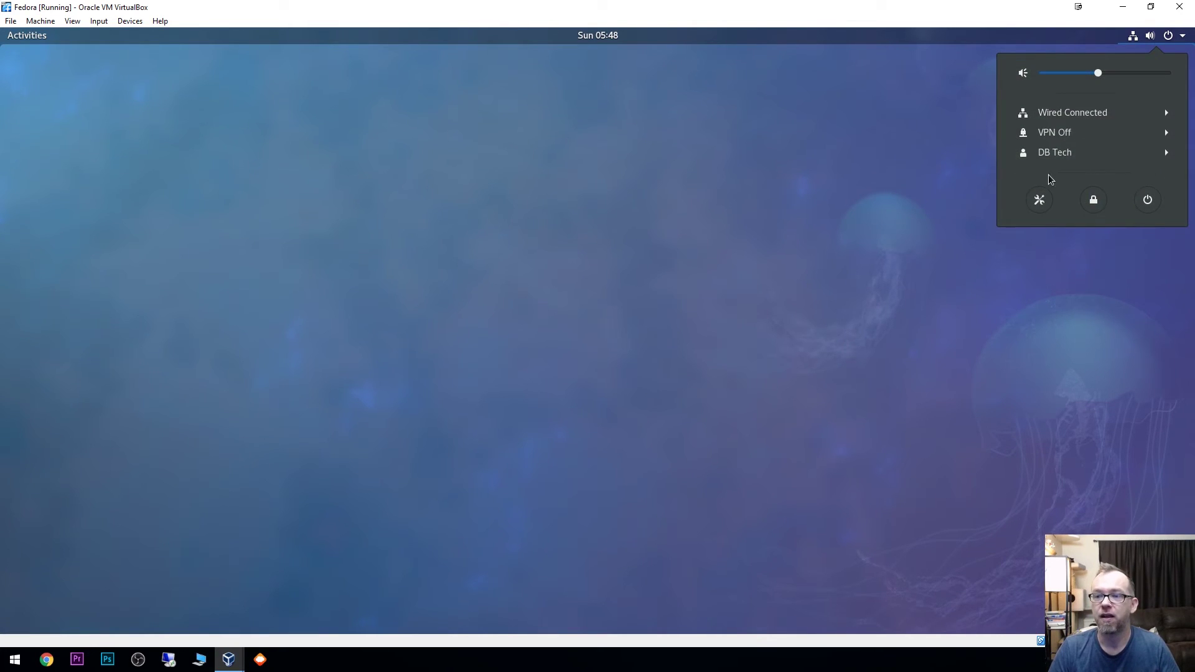
Step: Turn off Calculator search results, preview adding an input source without adding one, and open Universal Access
{"action": "left_click", "coordinate": [1038, 200]}
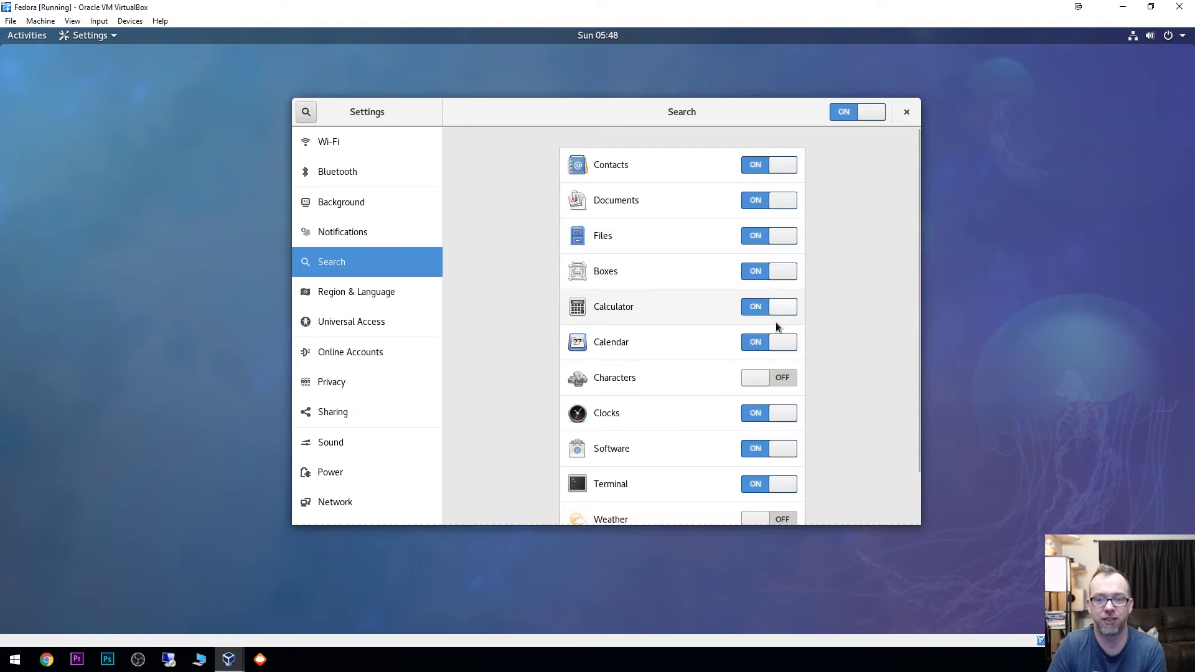
{"action": "left_click", "coordinate": [757, 308]}
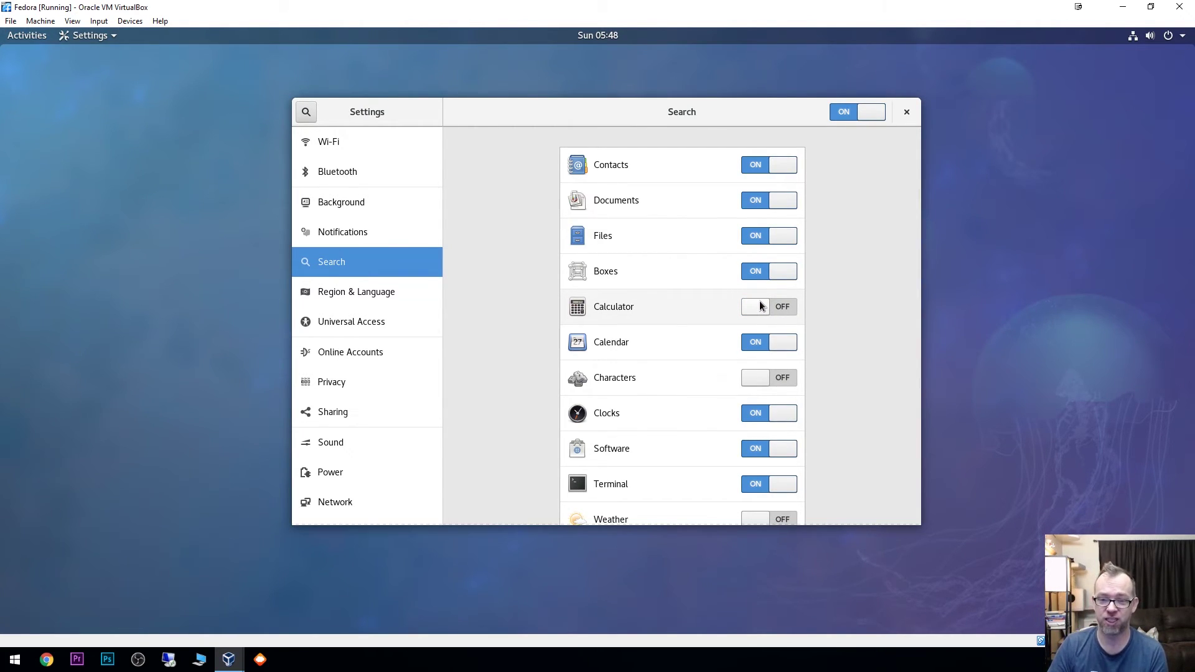
{"action": "left_click", "coordinate": [350, 297]}
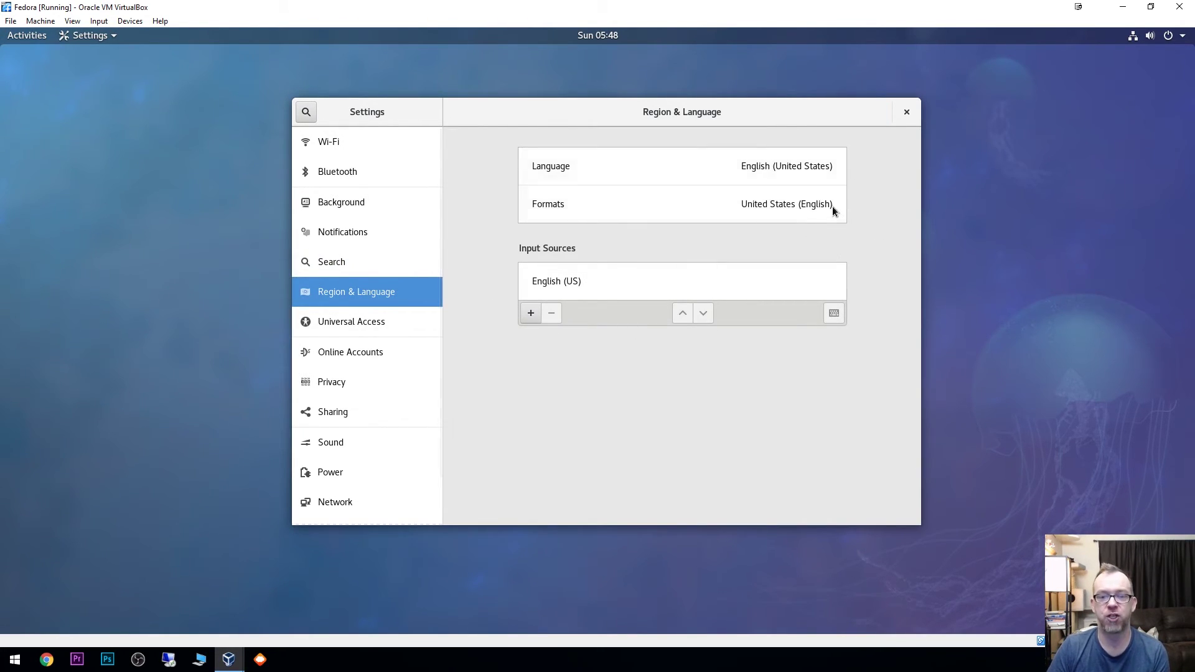
{"action": "left_click", "coordinate": [530, 312]}
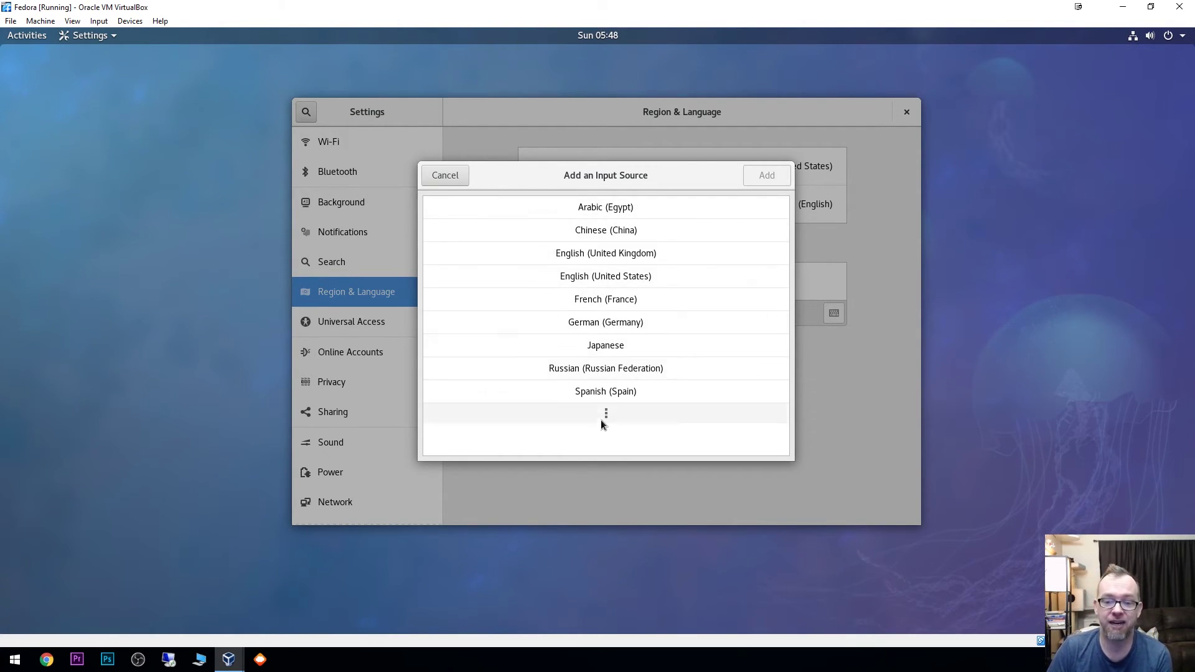
{"action": "left_click", "coordinate": [454, 181]}
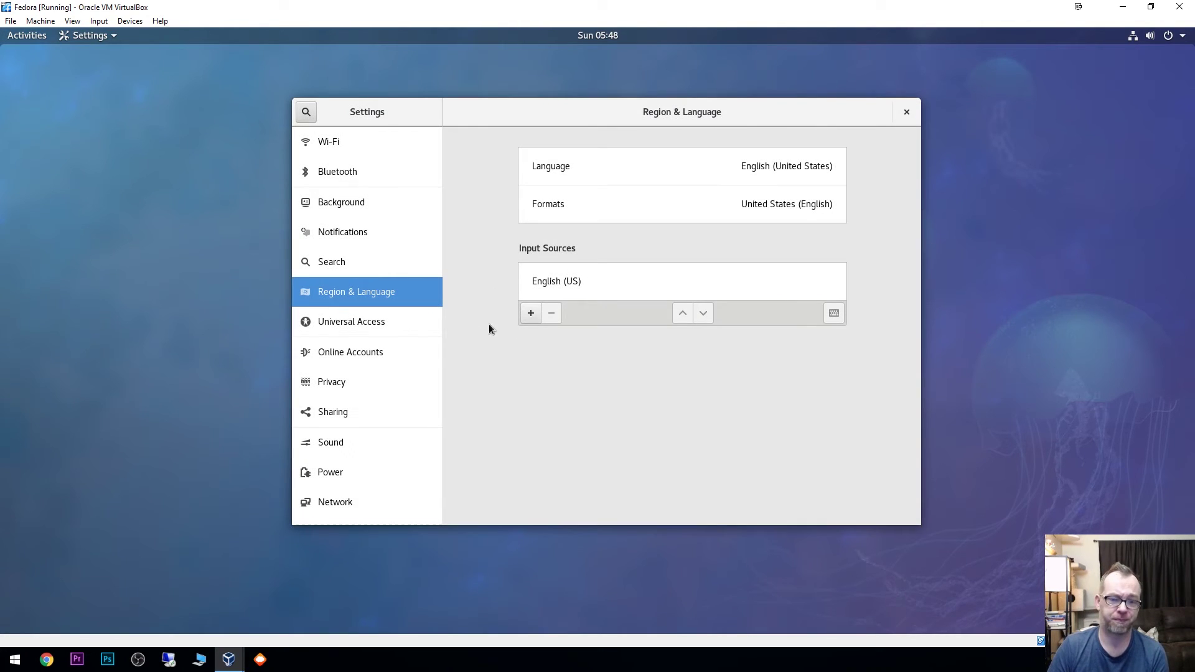
{"action": "left_click", "coordinate": [334, 321]}
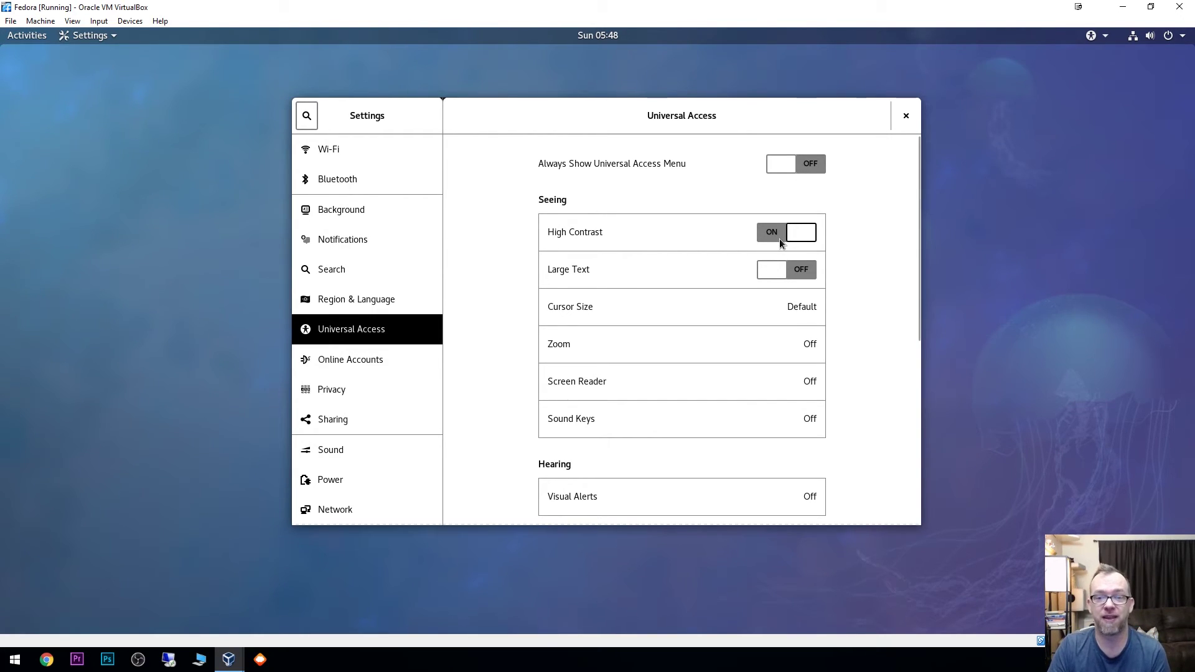
Step: Switch High Contrast off and scroll through the rest of Universal Access
{"action": "left_click", "coordinate": [780, 238]}
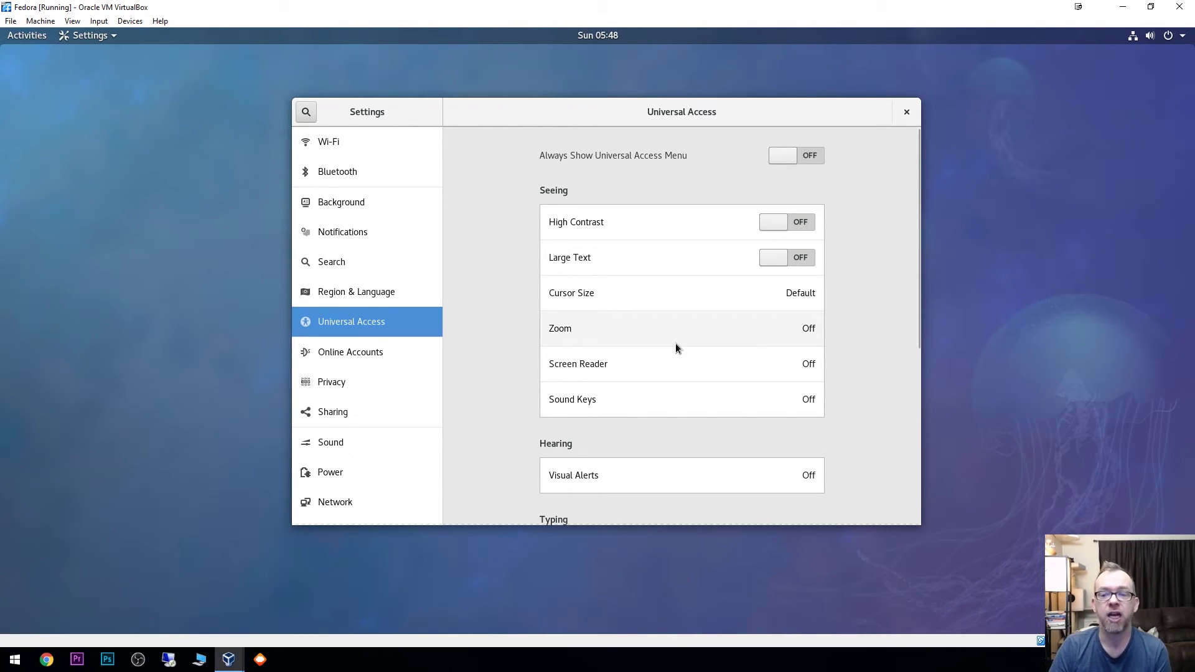
{"action": "scroll", "coordinate": [670, 339], "scroll_direction": "down", "scroll_amount": 1}
{"action": "scroll", "coordinate": [670, 344], "scroll_direction": "down", "scroll_amount": 1}
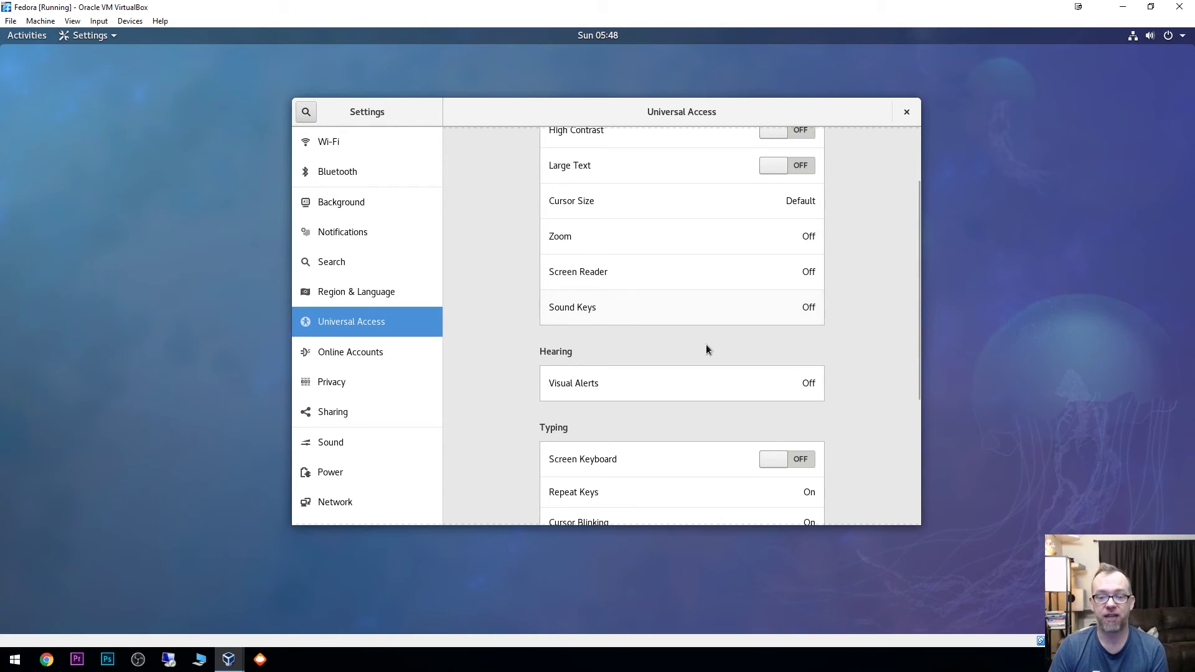
{"action": "scroll", "coordinate": [708, 347], "scroll_direction": "down", "scroll_amount": 2}
{"action": "scroll", "coordinate": [716, 348], "scroll_direction": "down", "scroll_amount": 3}
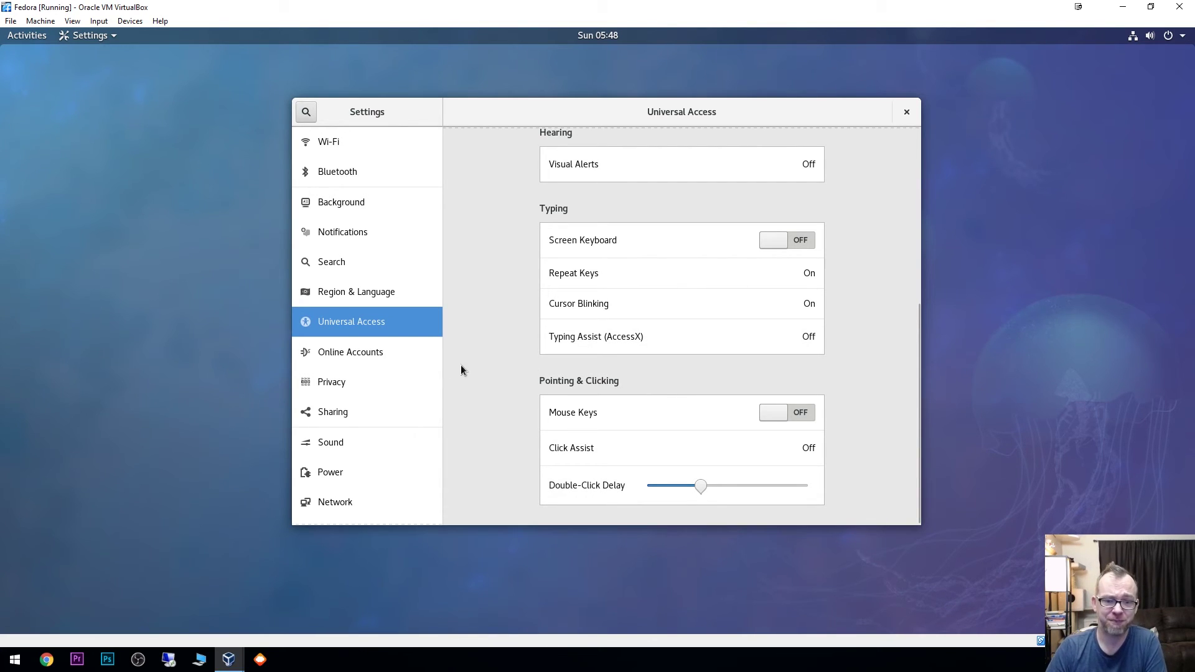
Step: Review the Online Accounts provider list and the Privacy panel, ending on Sharing
{"action": "left_click", "coordinate": [358, 354]}
{"action": "scroll", "coordinate": [623, 336], "scroll_direction": "down", "scroll_amount": 3}
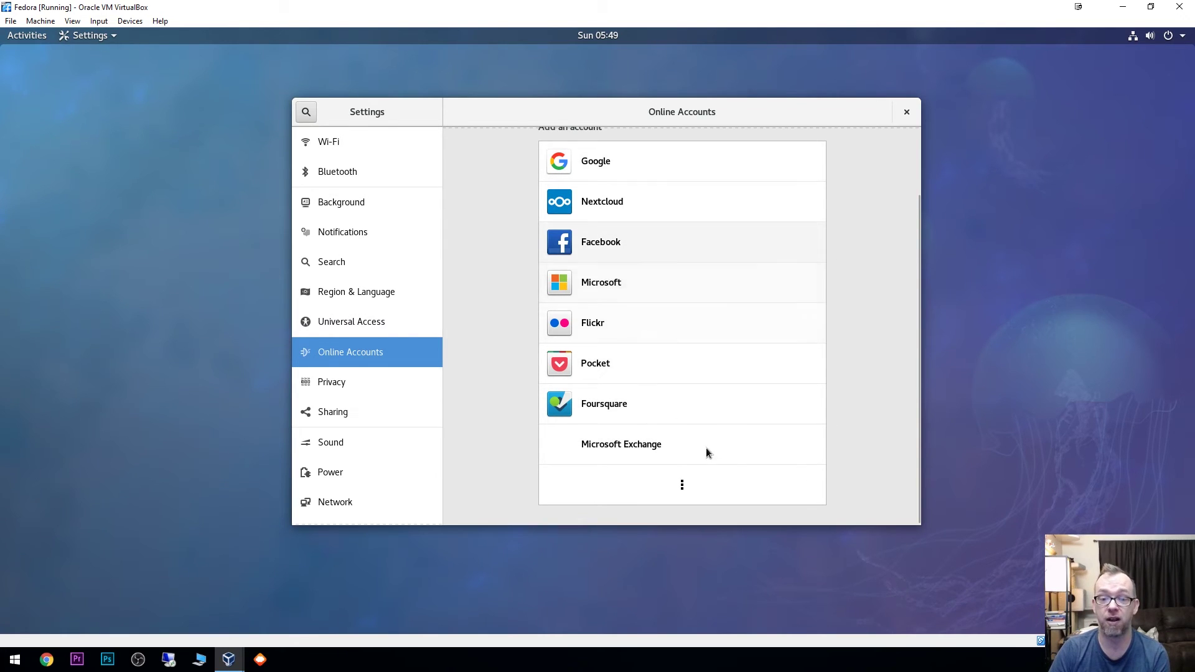
{"action": "left_click", "coordinate": [681, 493]}
{"action": "scroll", "coordinate": [706, 416], "scroll_direction": "down", "scroll_amount": 2}
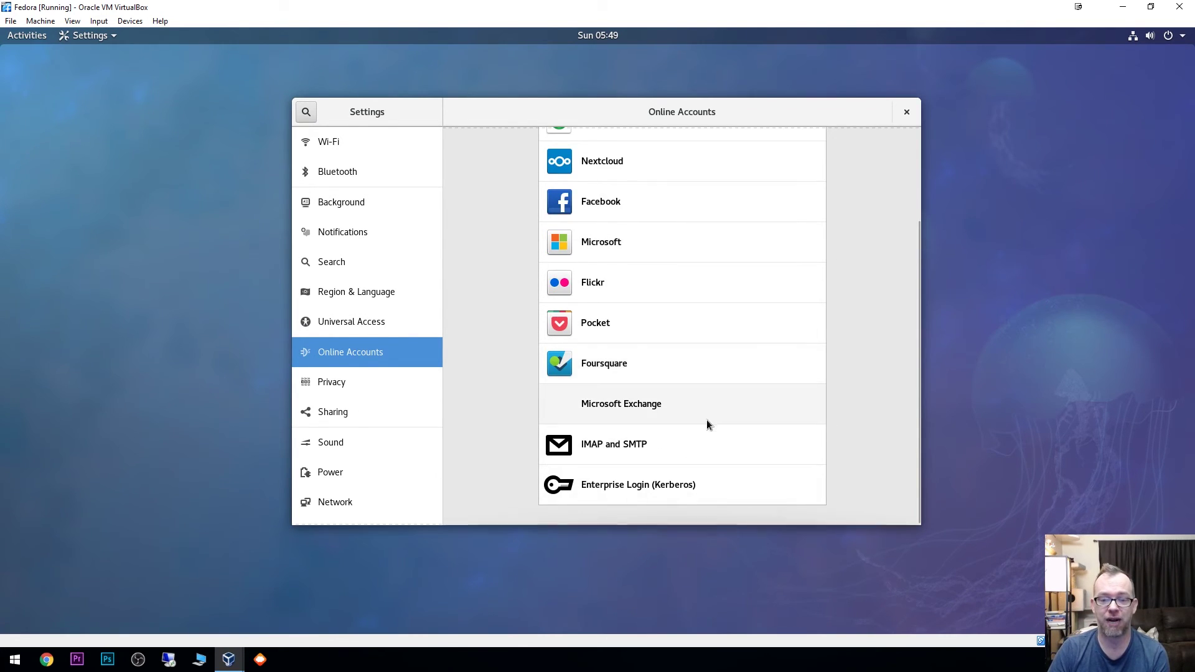
{"action": "left_click", "coordinate": [364, 377]}
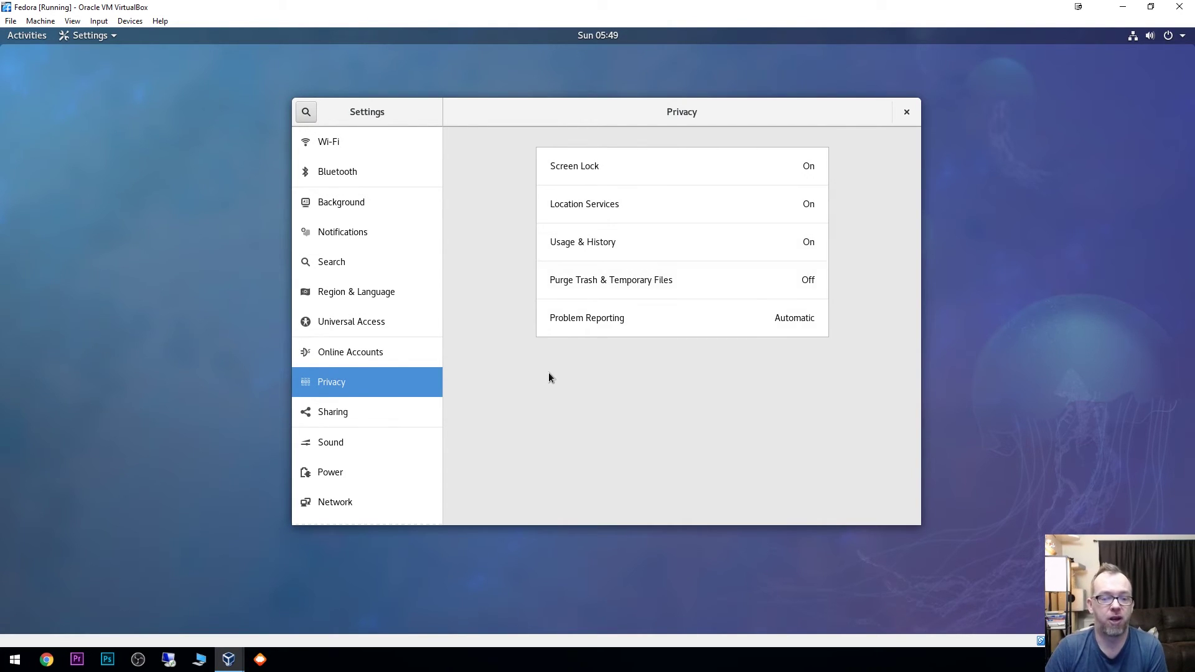
{"action": "left_click", "coordinate": [350, 417]}
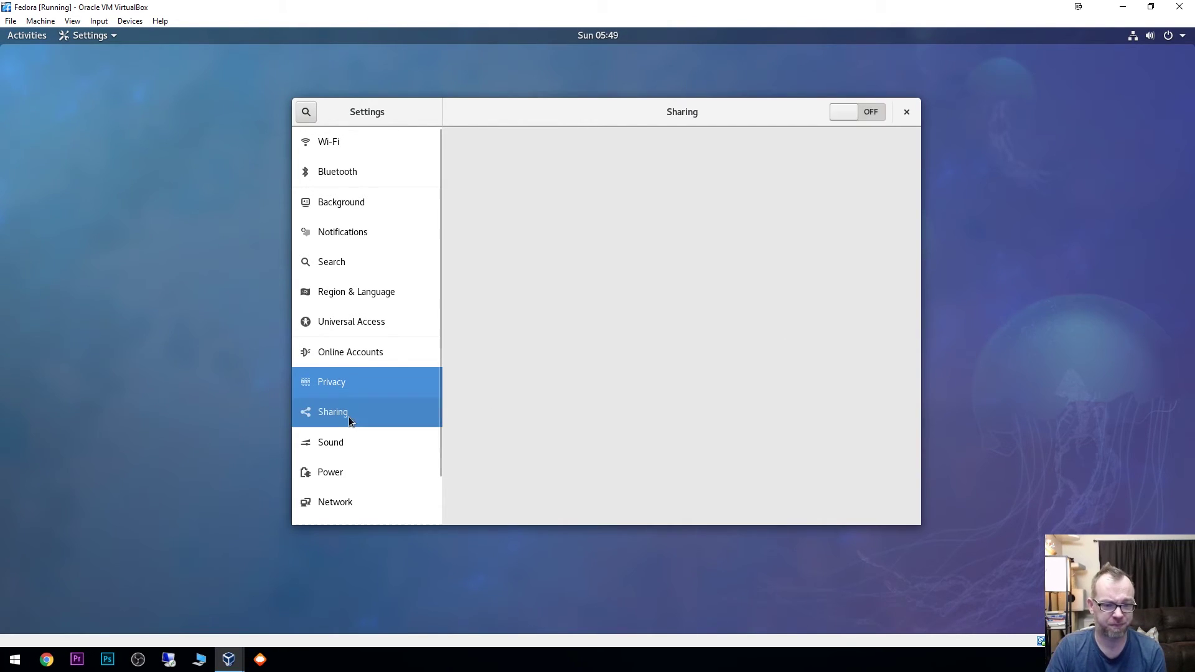
Step: Put the computer name up for editing, then raise the Sound output volume above 100%
{"action": "left_click", "coordinate": [604, 177]}
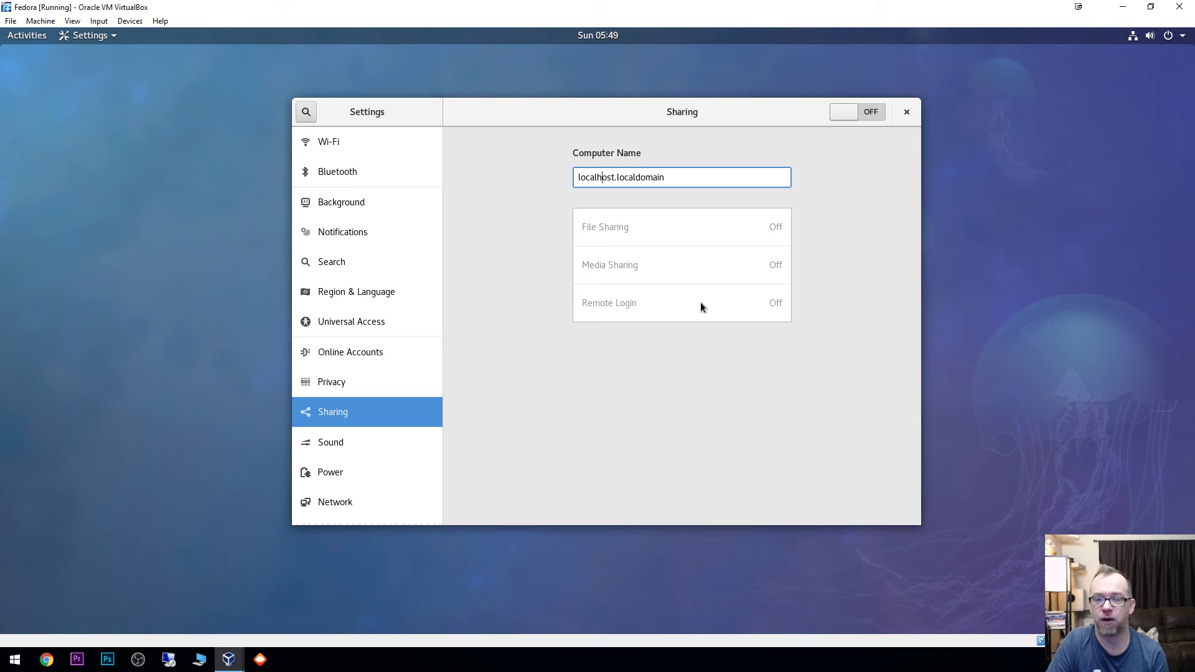
{"action": "left_click", "coordinate": [352, 444]}
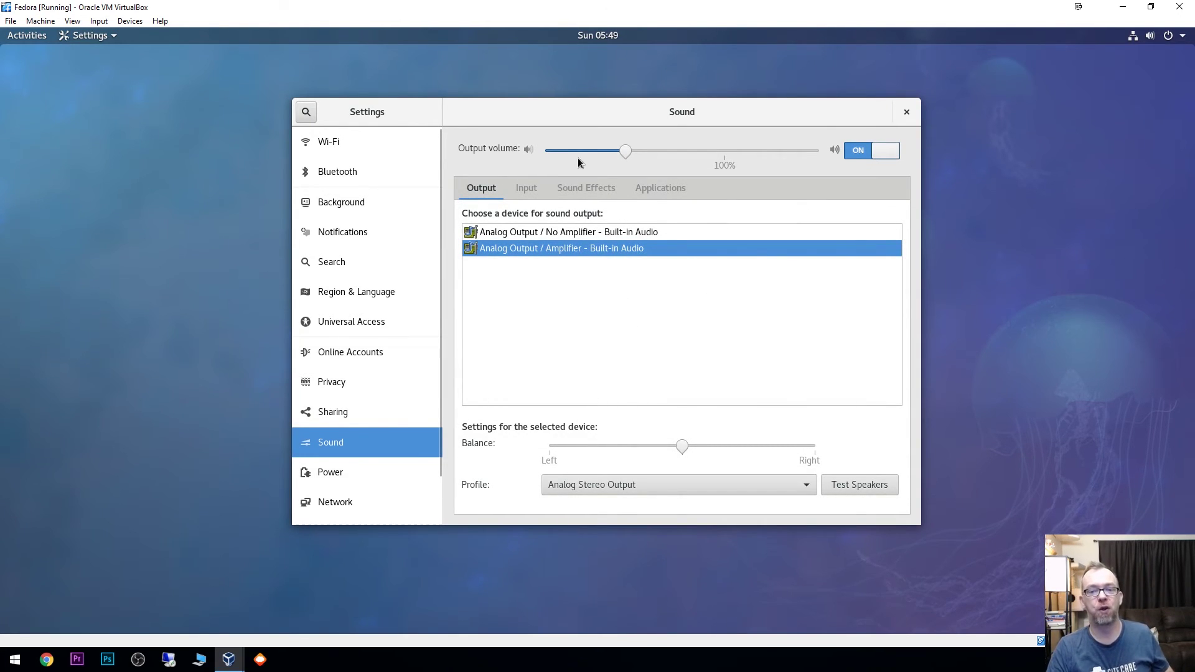
{"action": "left_click_drag", "start_coordinate": [628, 153], "coordinate": [818, 156]}
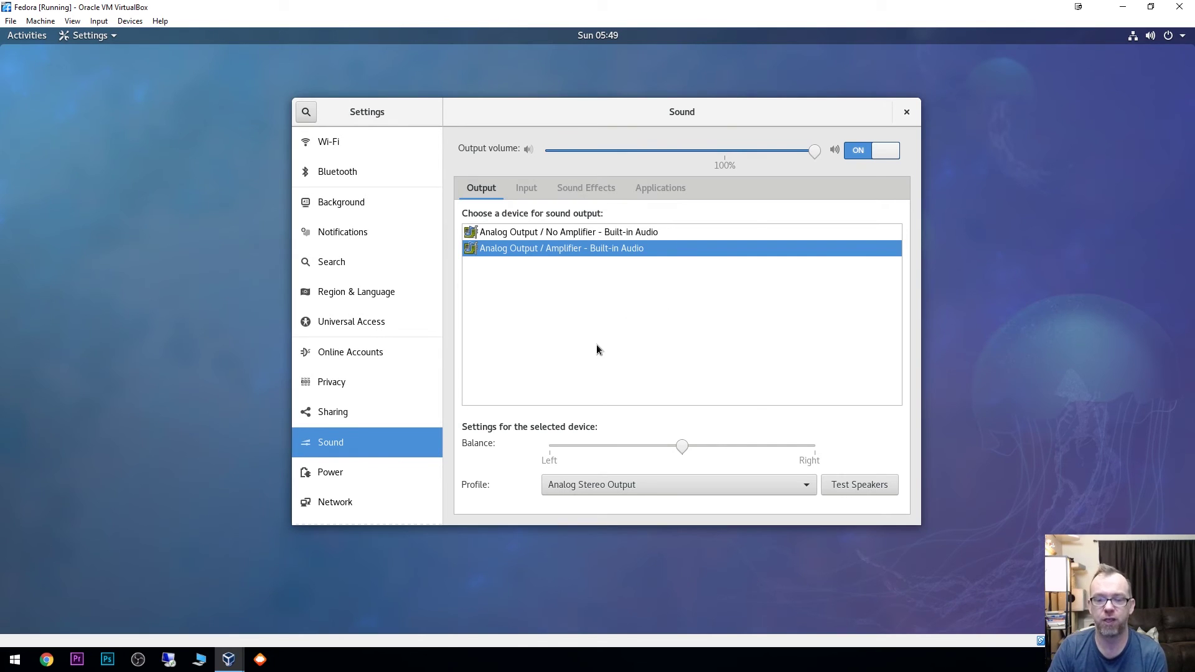
Step: Look through Power, Network and Devices, then open About showing Fedora 27 system details
{"action": "left_click", "coordinate": [353, 472]}
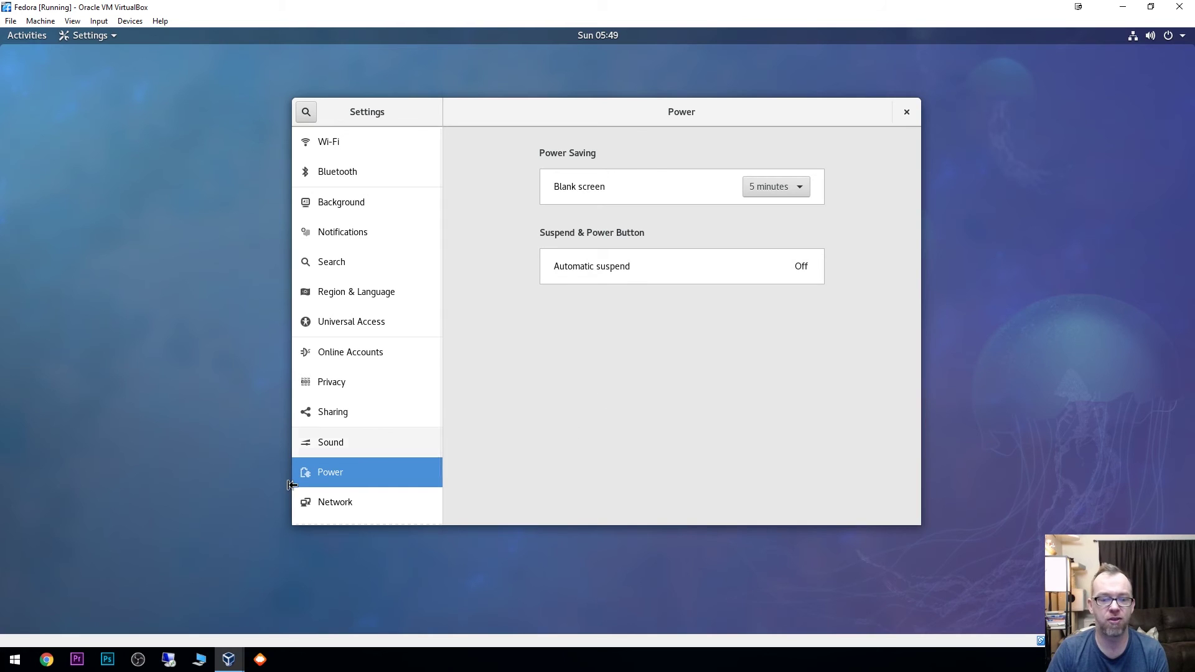
{"action": "left_click", "coordinate": [345, 503]}
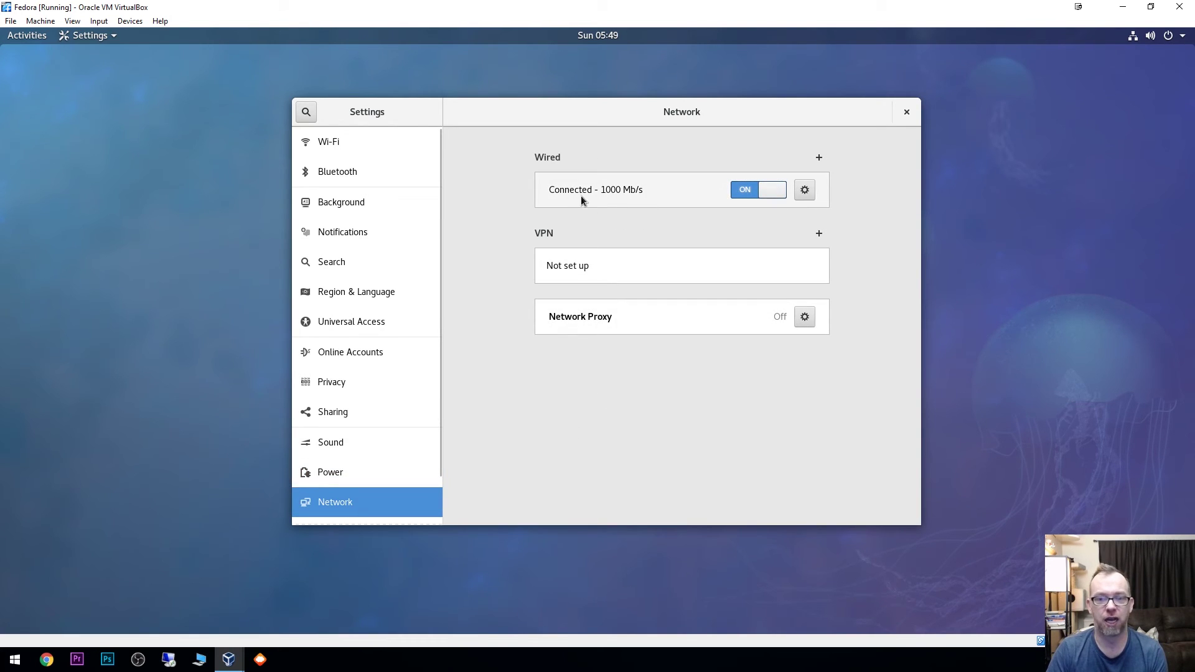
{"action": "scroll", "coordinate": [367, 414], "scroll_direction": "down", "scroll_amount": 2}
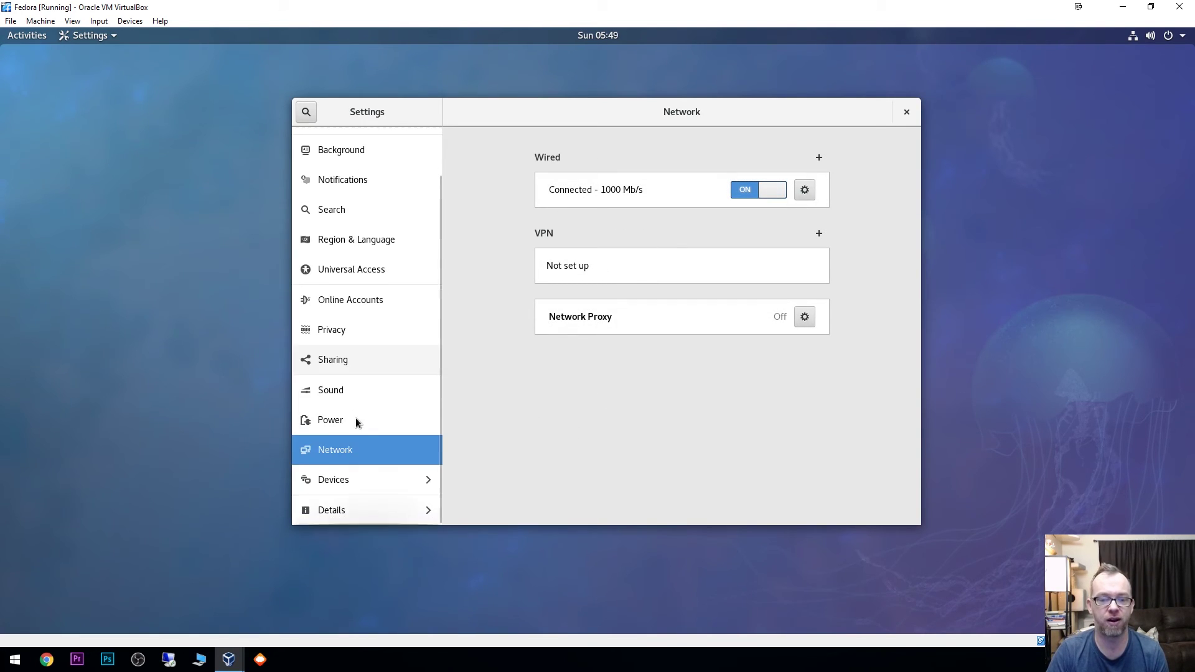
{"action": "left_click", "coordinate": [368, 484]}
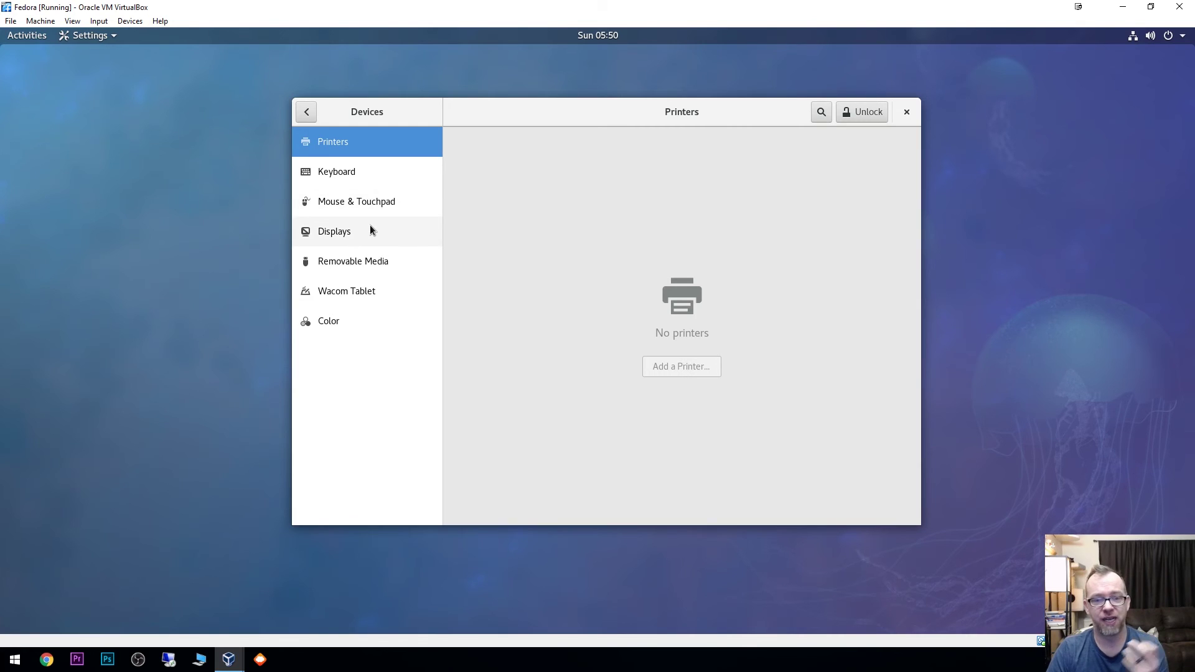
{"action": "left_click", "coordinate": [306, 112]}
{"action": "scroll", "coordinate": [359, 361], "scroll_direction": "down", "scroll_amount": 2}
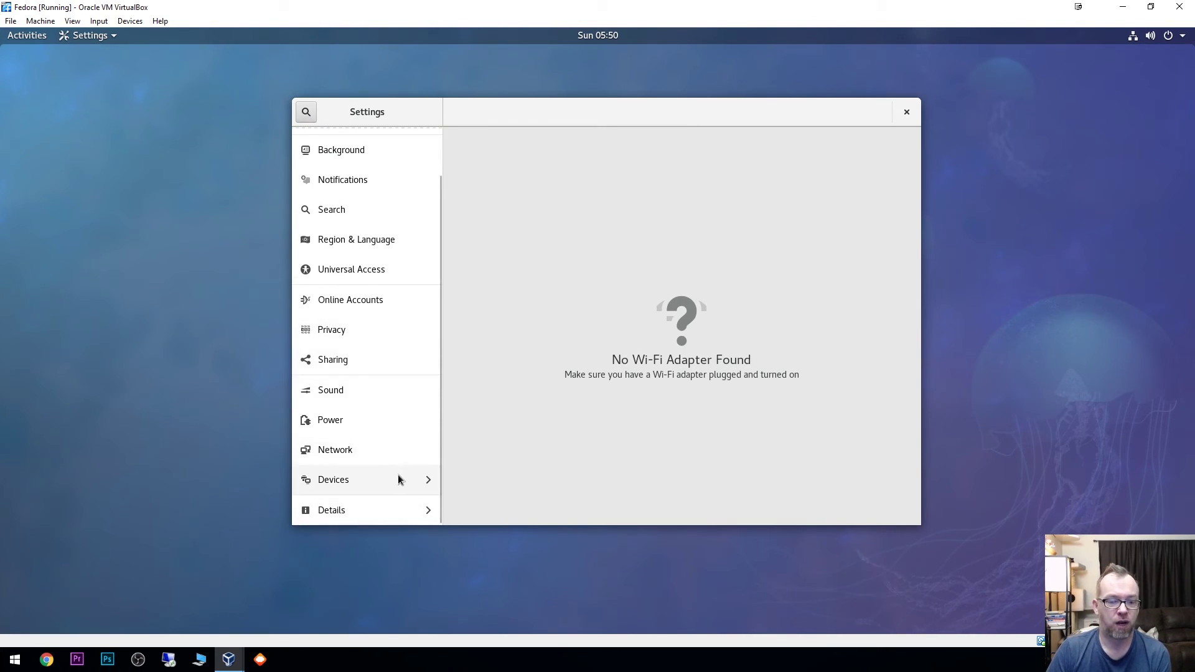
{"action": "left_click", "coordinate": [345, 510]}
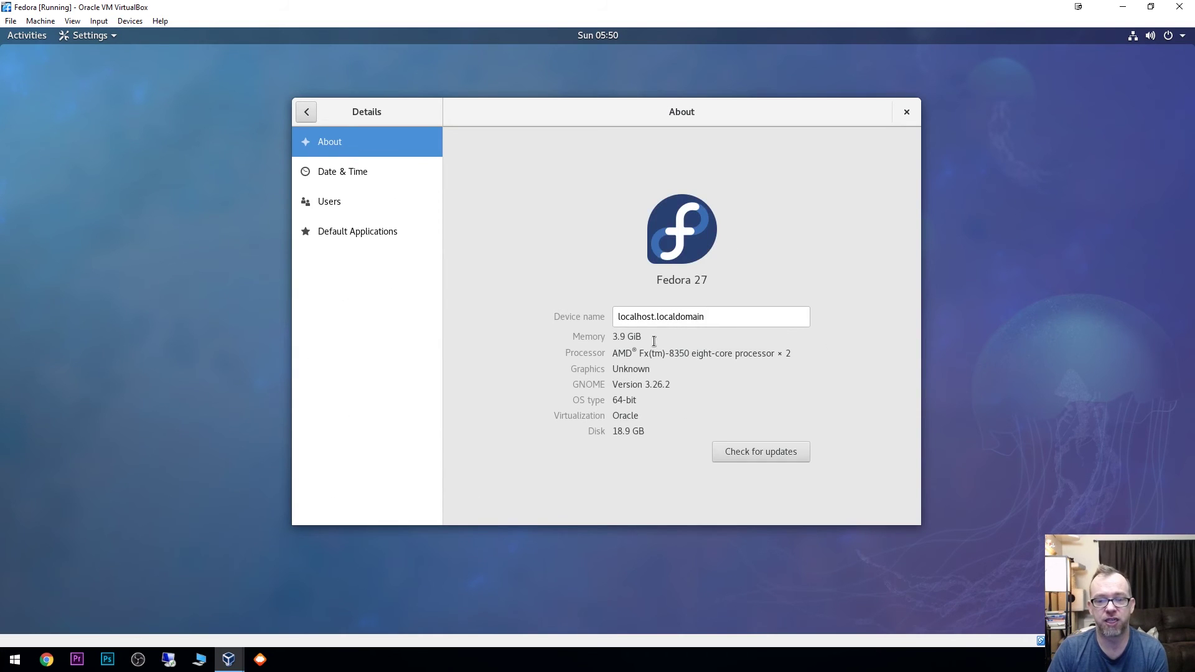